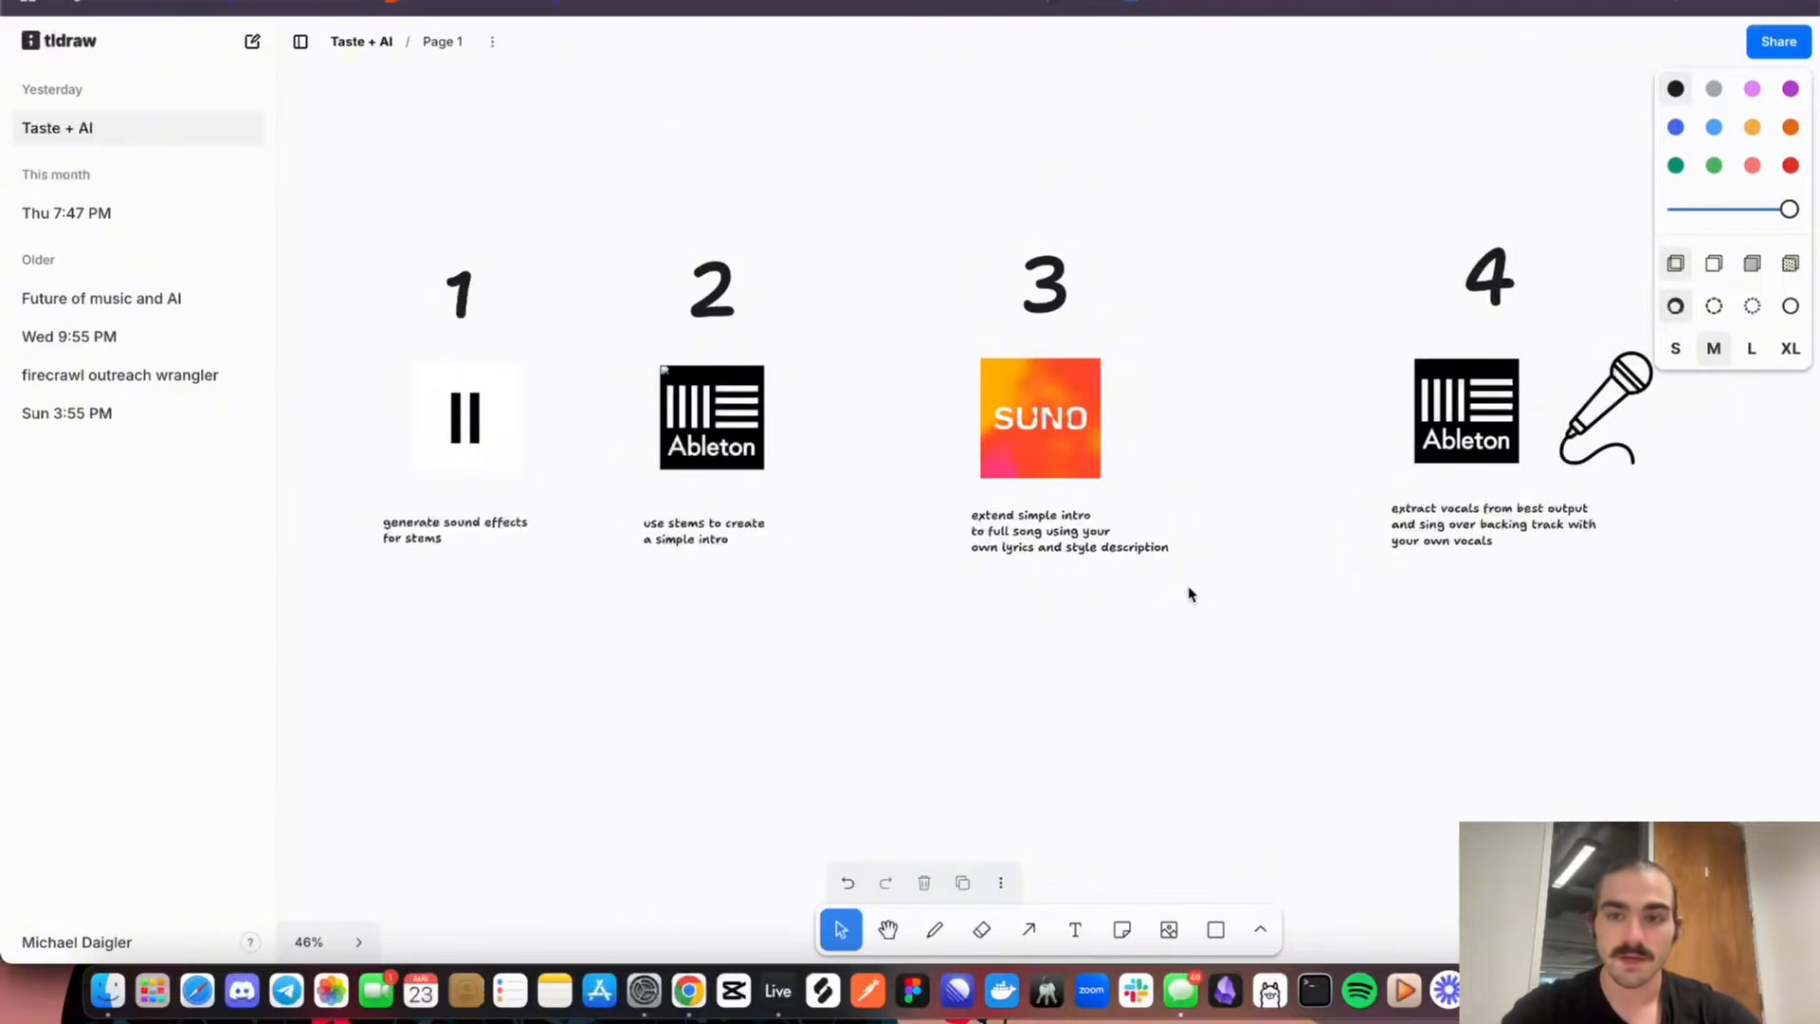
Examine the numbered song-making workflow and the diagram of taste within all possible outcomes on the whiteboard
scroll(1192, 596, right, 6)
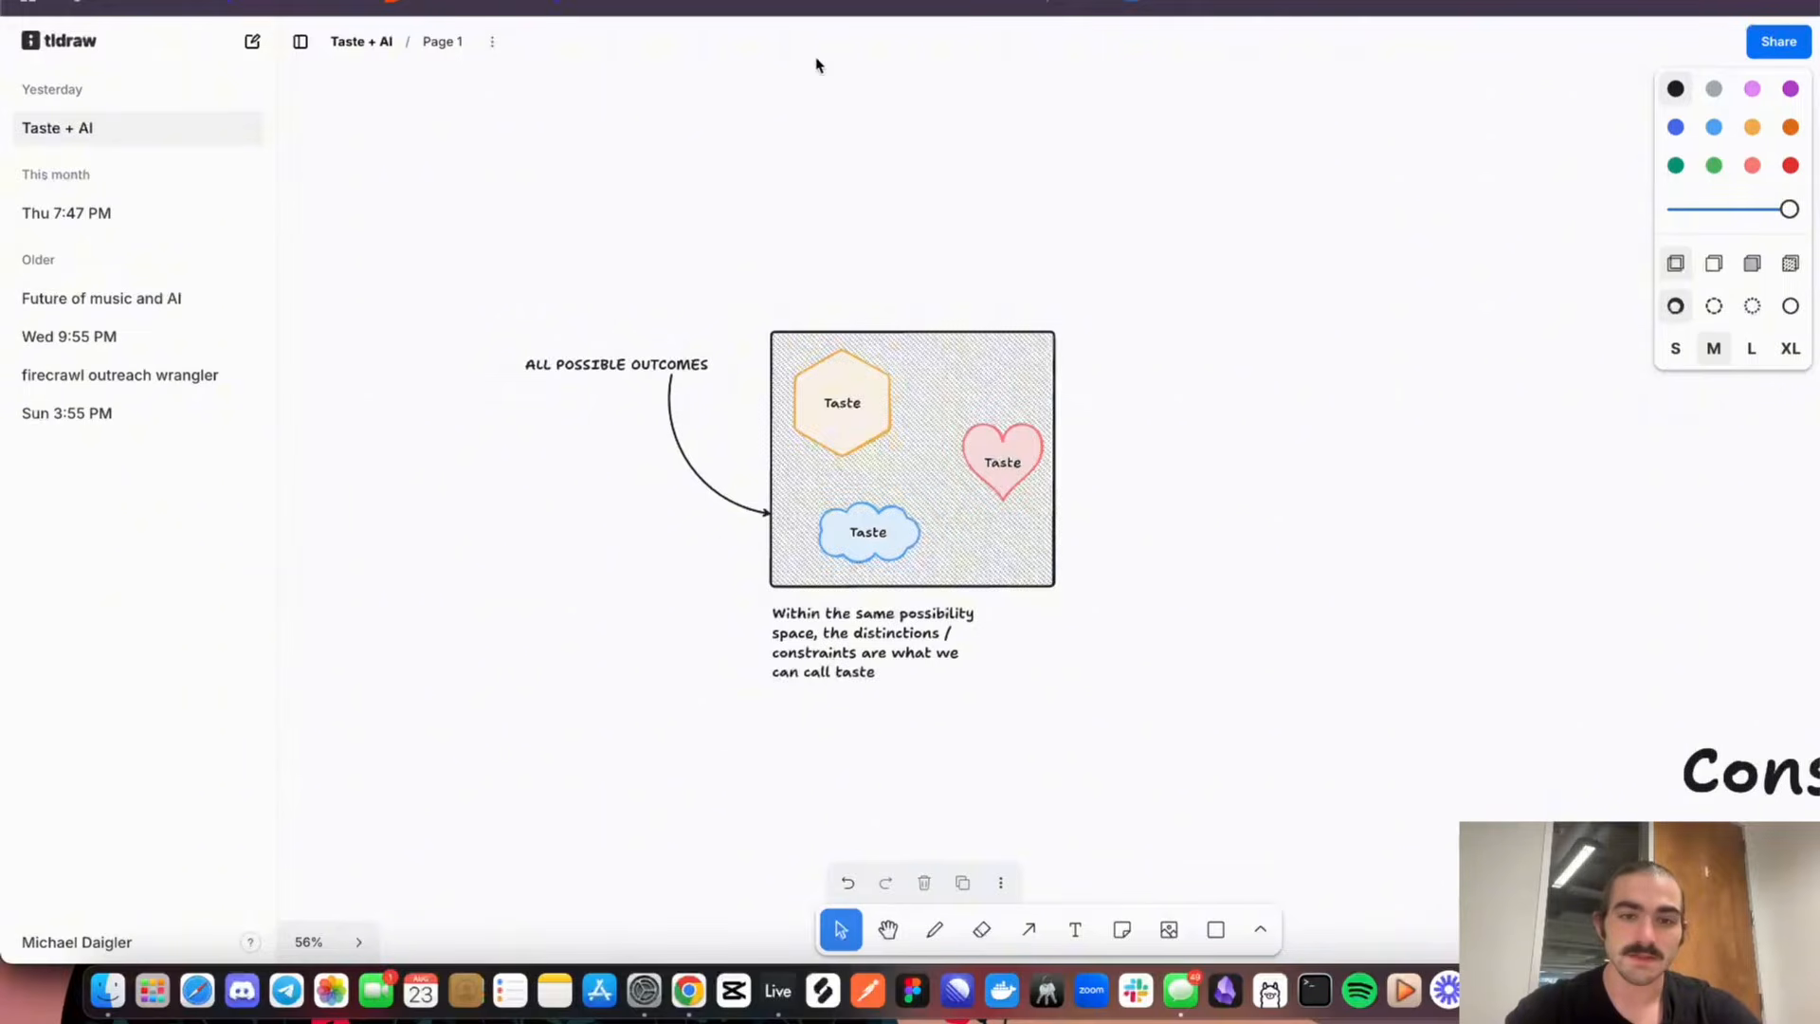
click(942, 382)
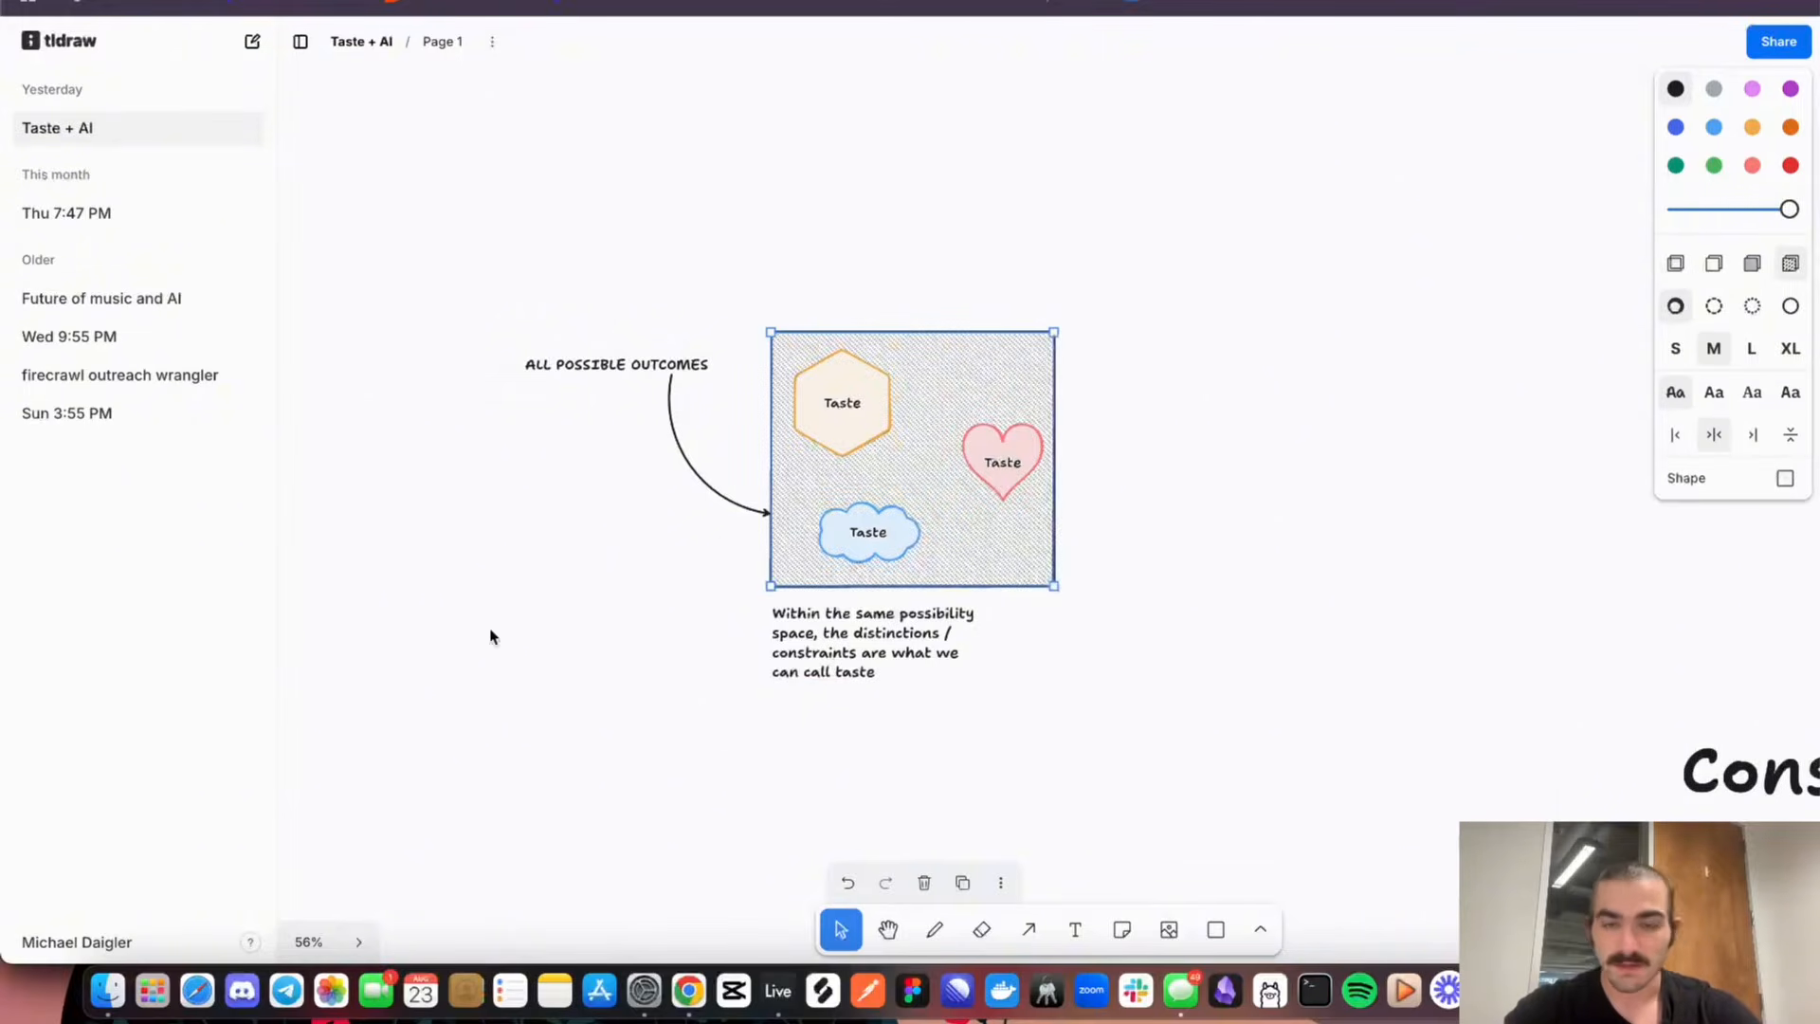
click(967, 670)
key(super+equal)
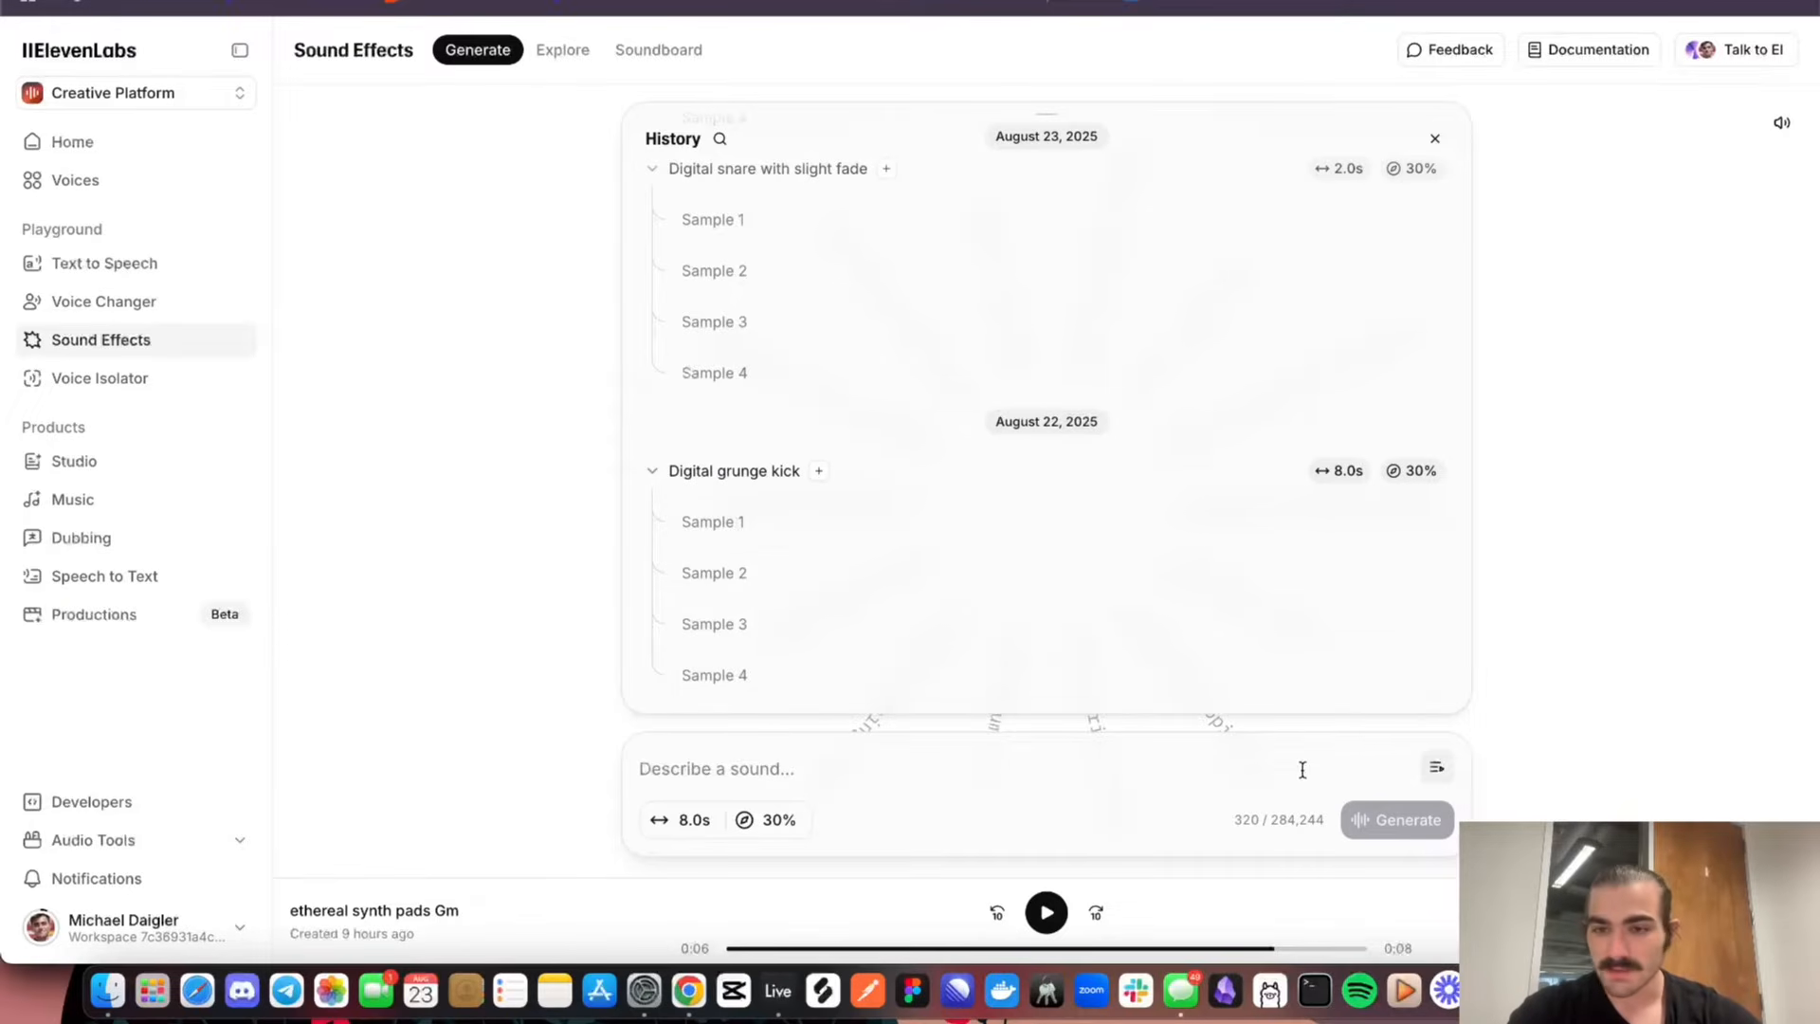
Listen to several generated samples of the Digital grunge kick sound effect from the August 22, 2025 history
click(1385, 682)
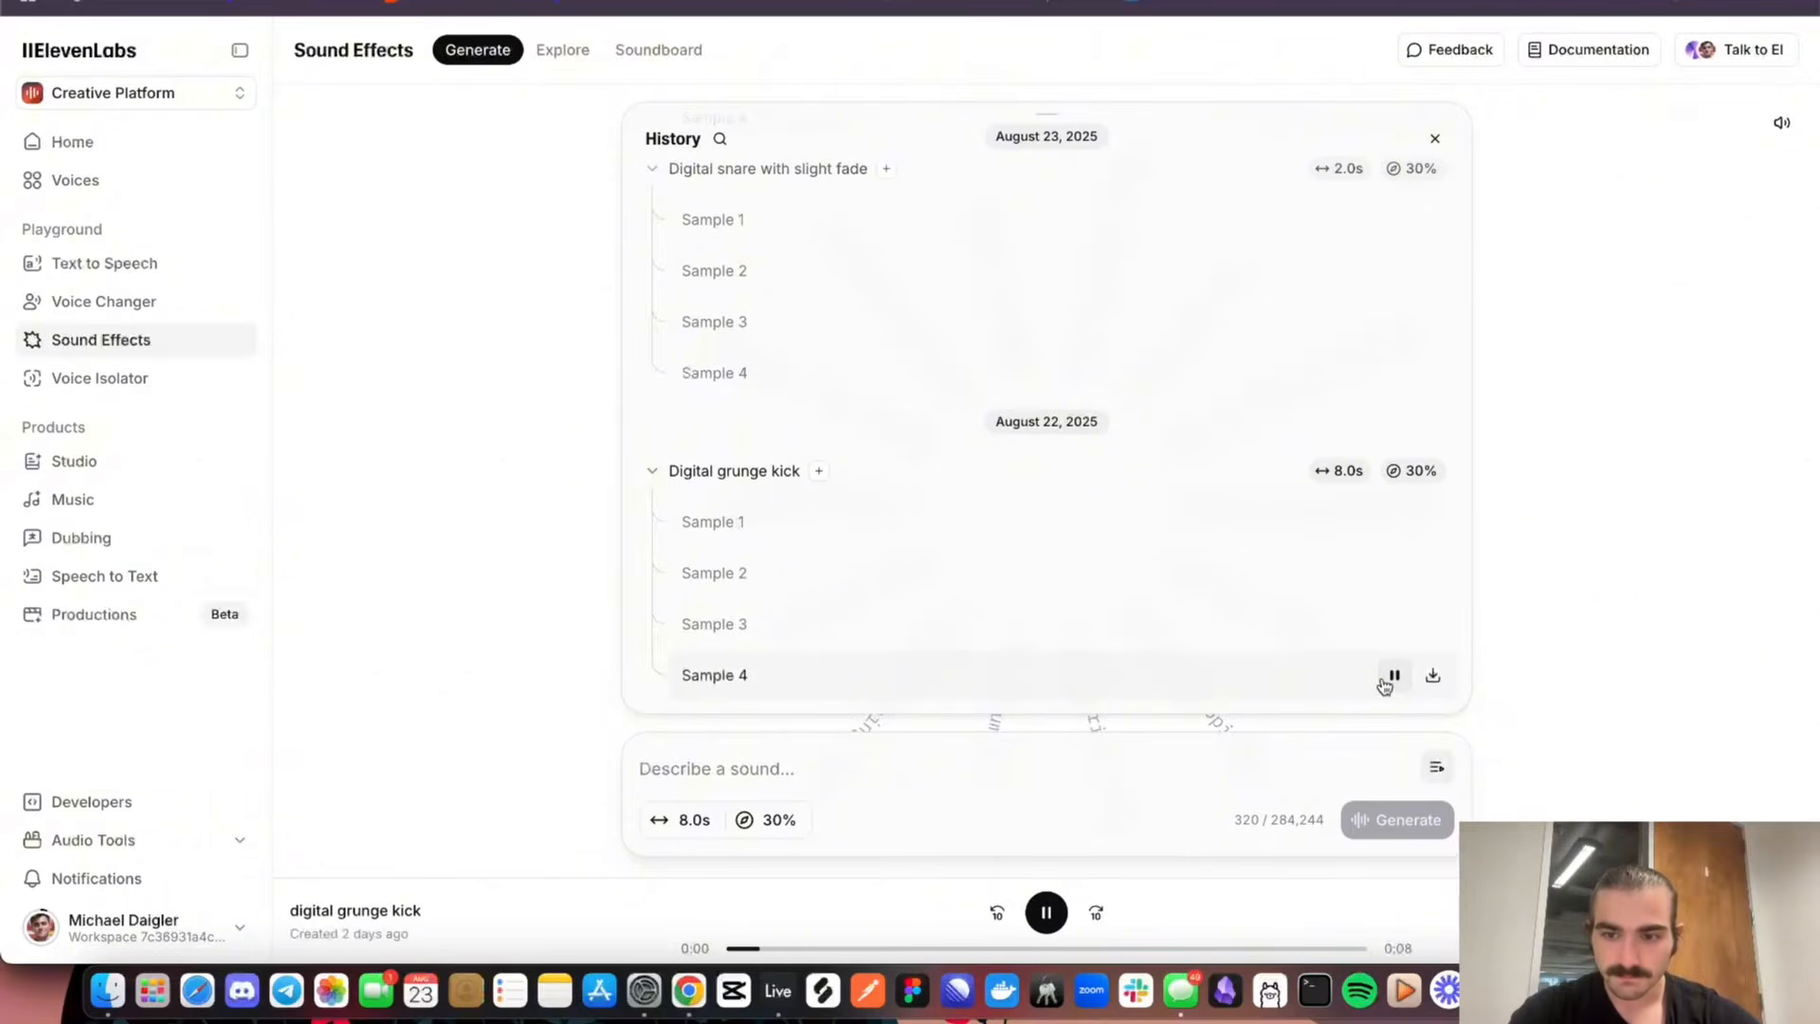
key(XF86AudioRaiseVolume)
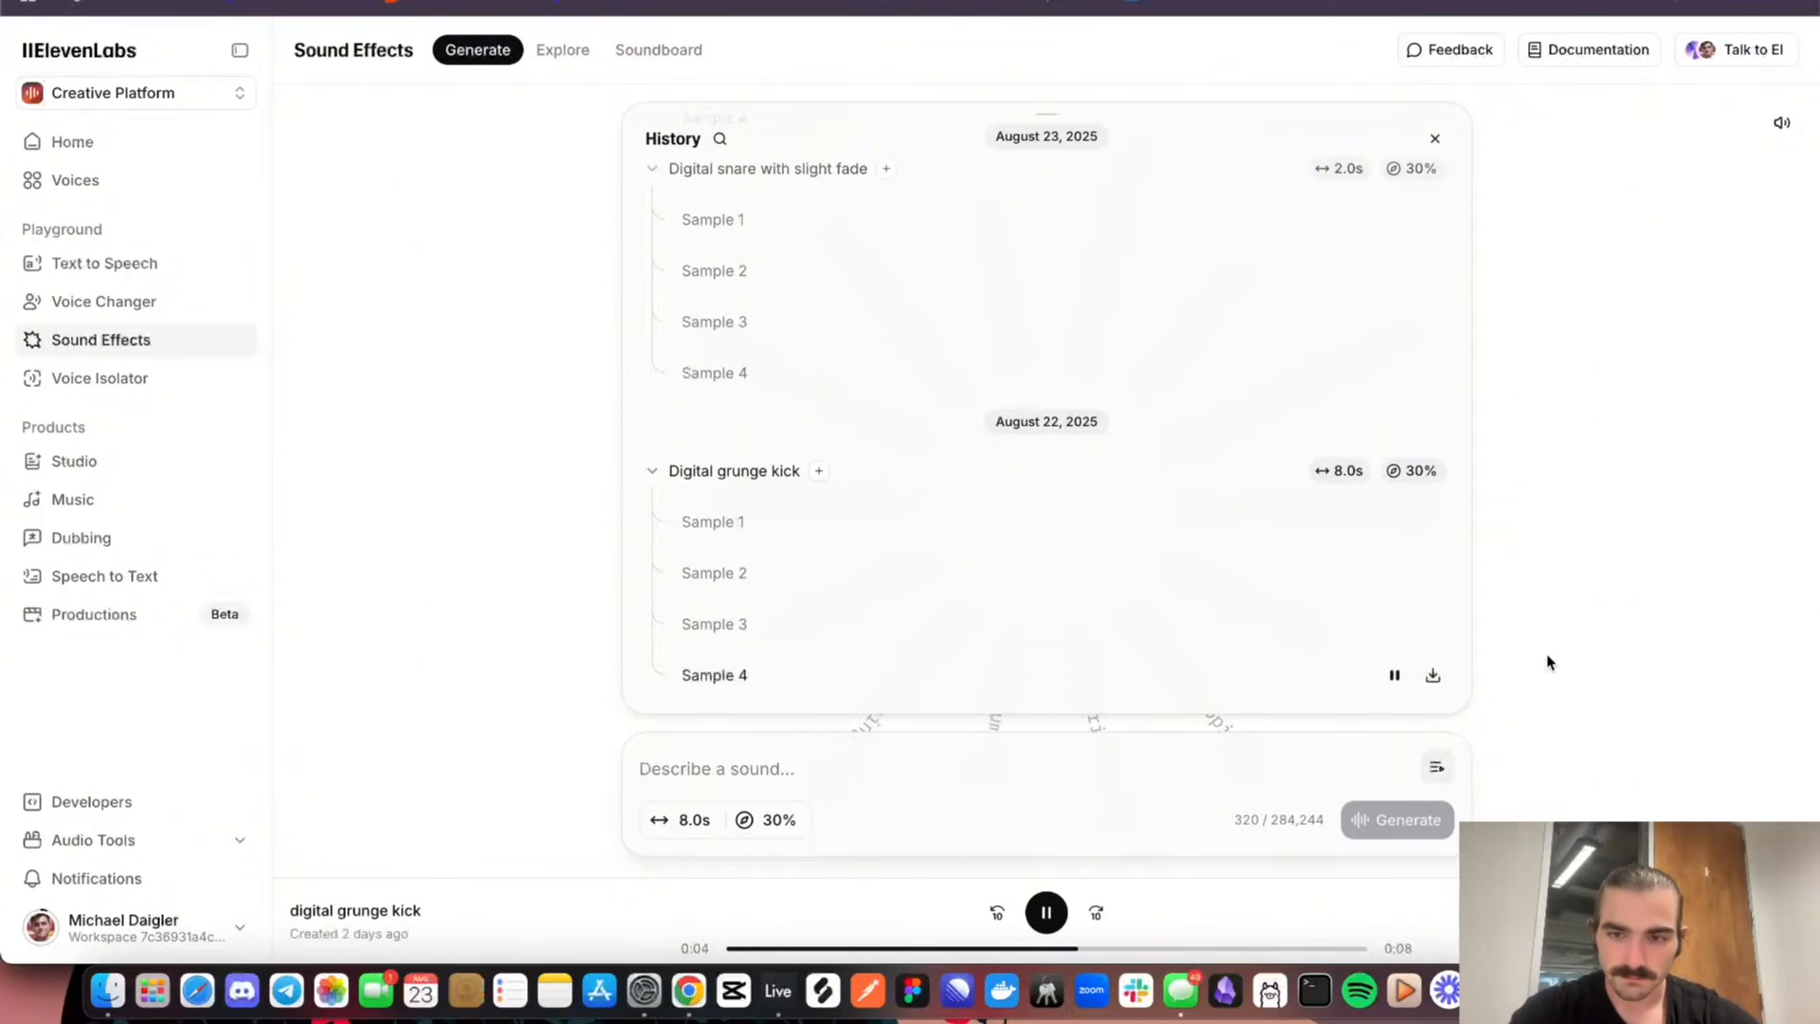
click(1397, 623)
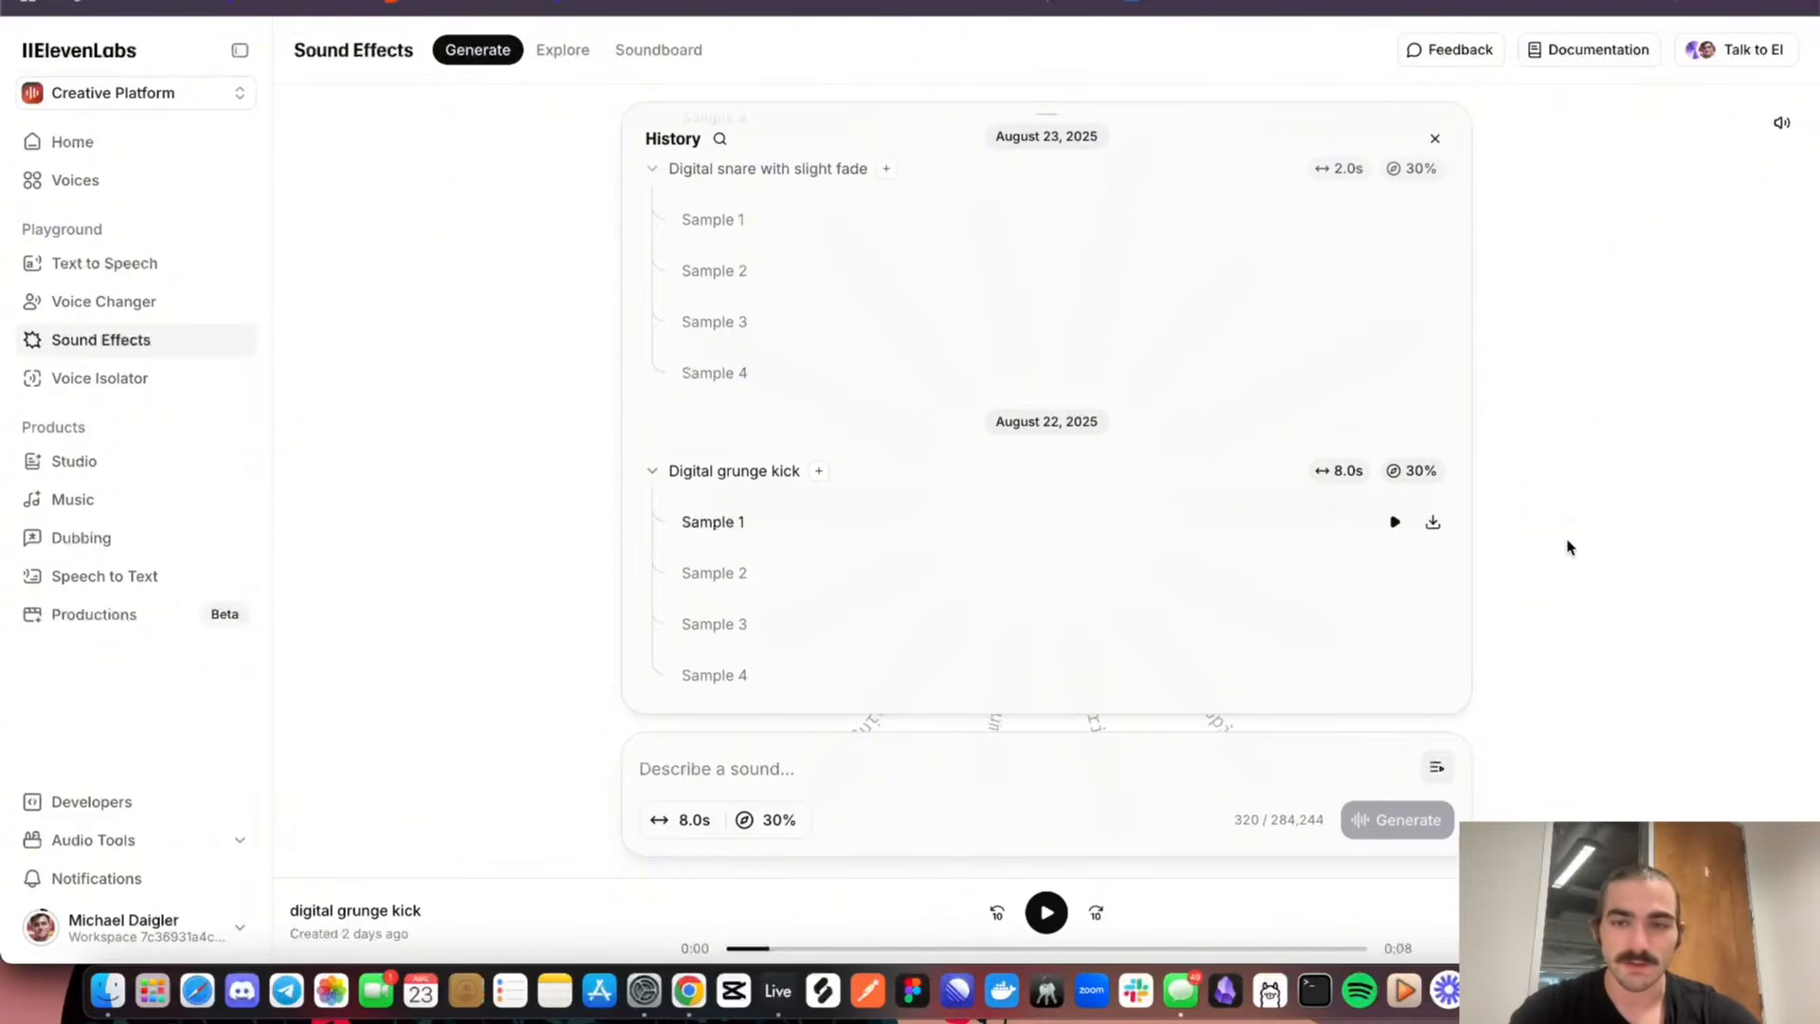
Listen to Samples 3 and 2 of Ethereal synth pads Gm in the history and highlight the key "Gm" in its prompt
scroll(1122, 436, up, 7)
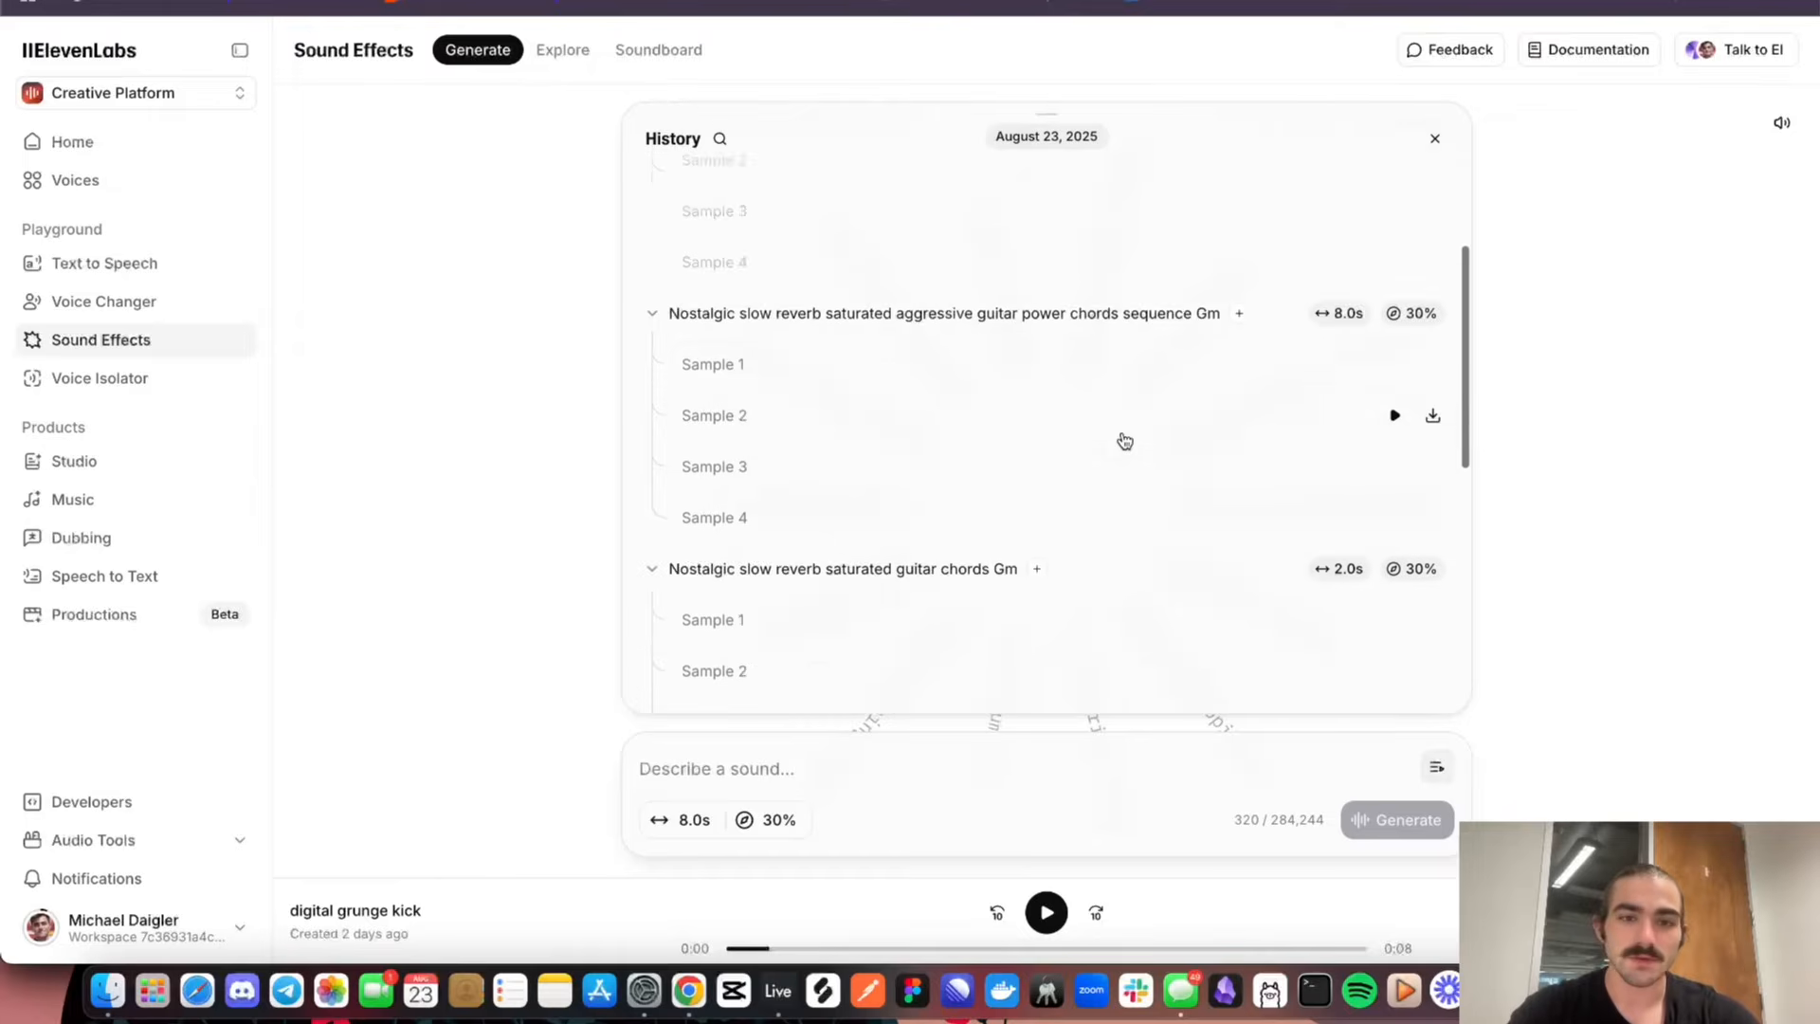
scroll(1124, 440, up, 5)
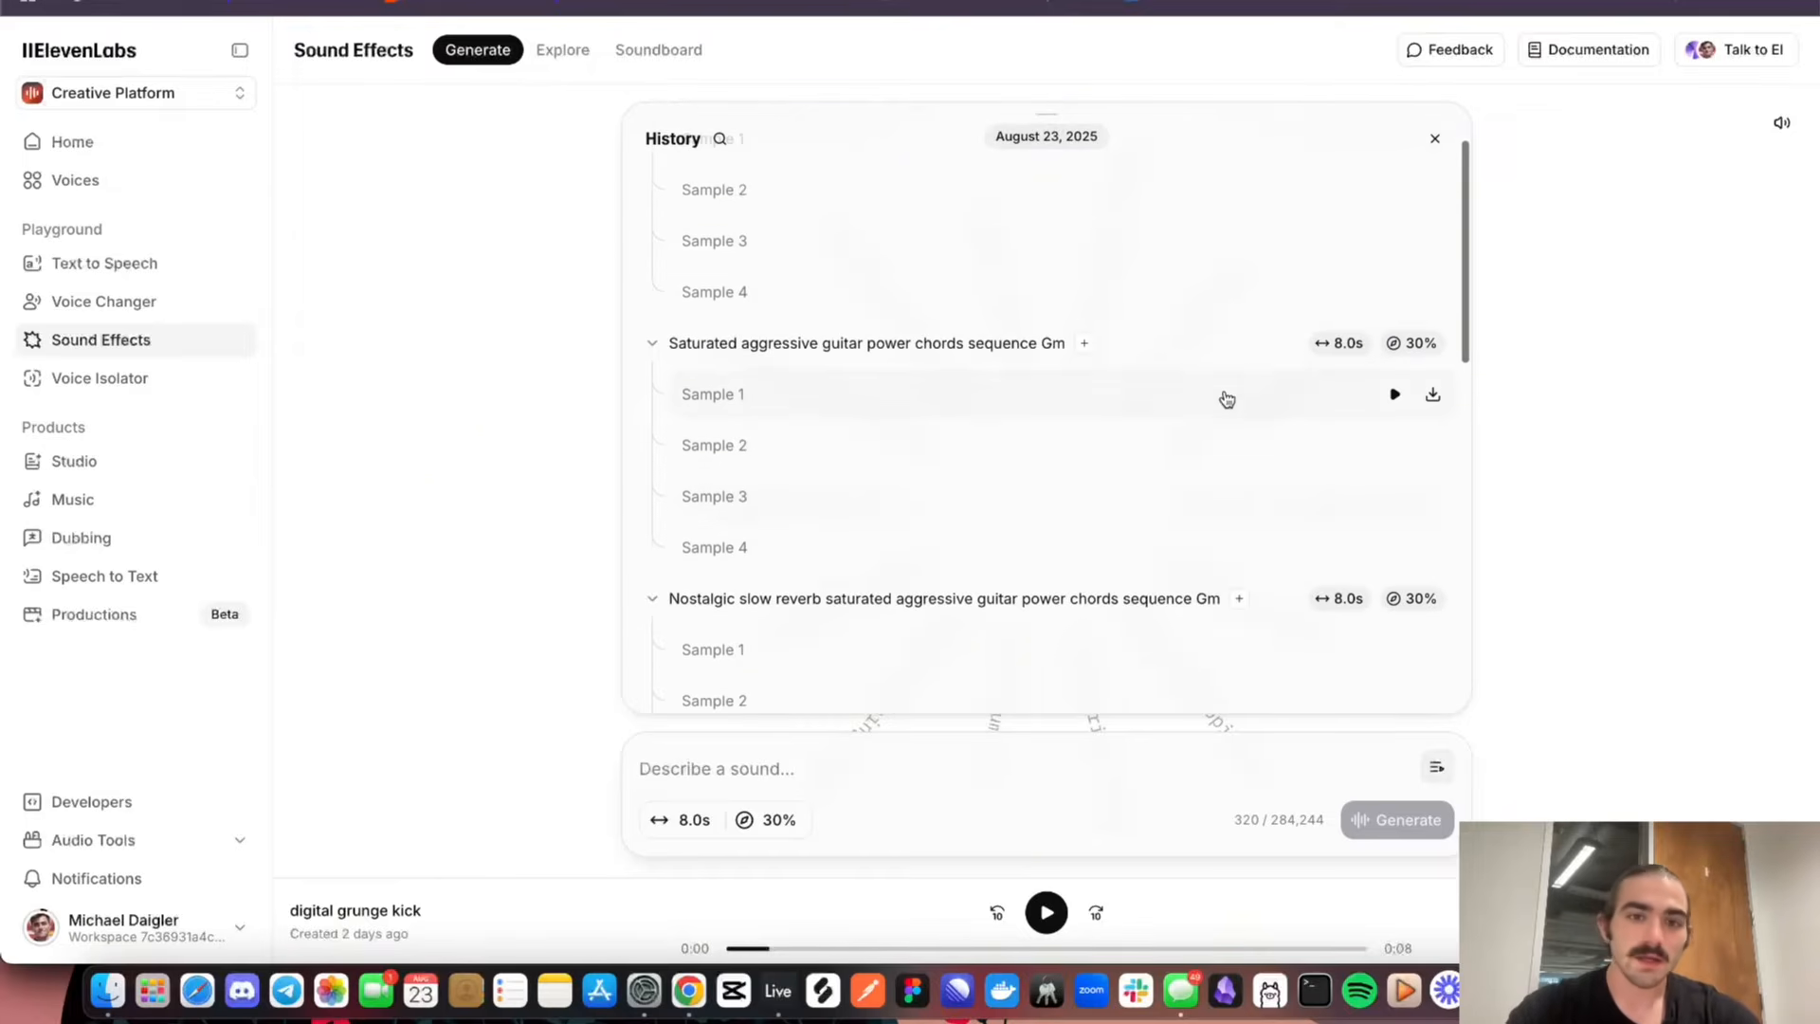
scroll(1211, 422, up, 2)
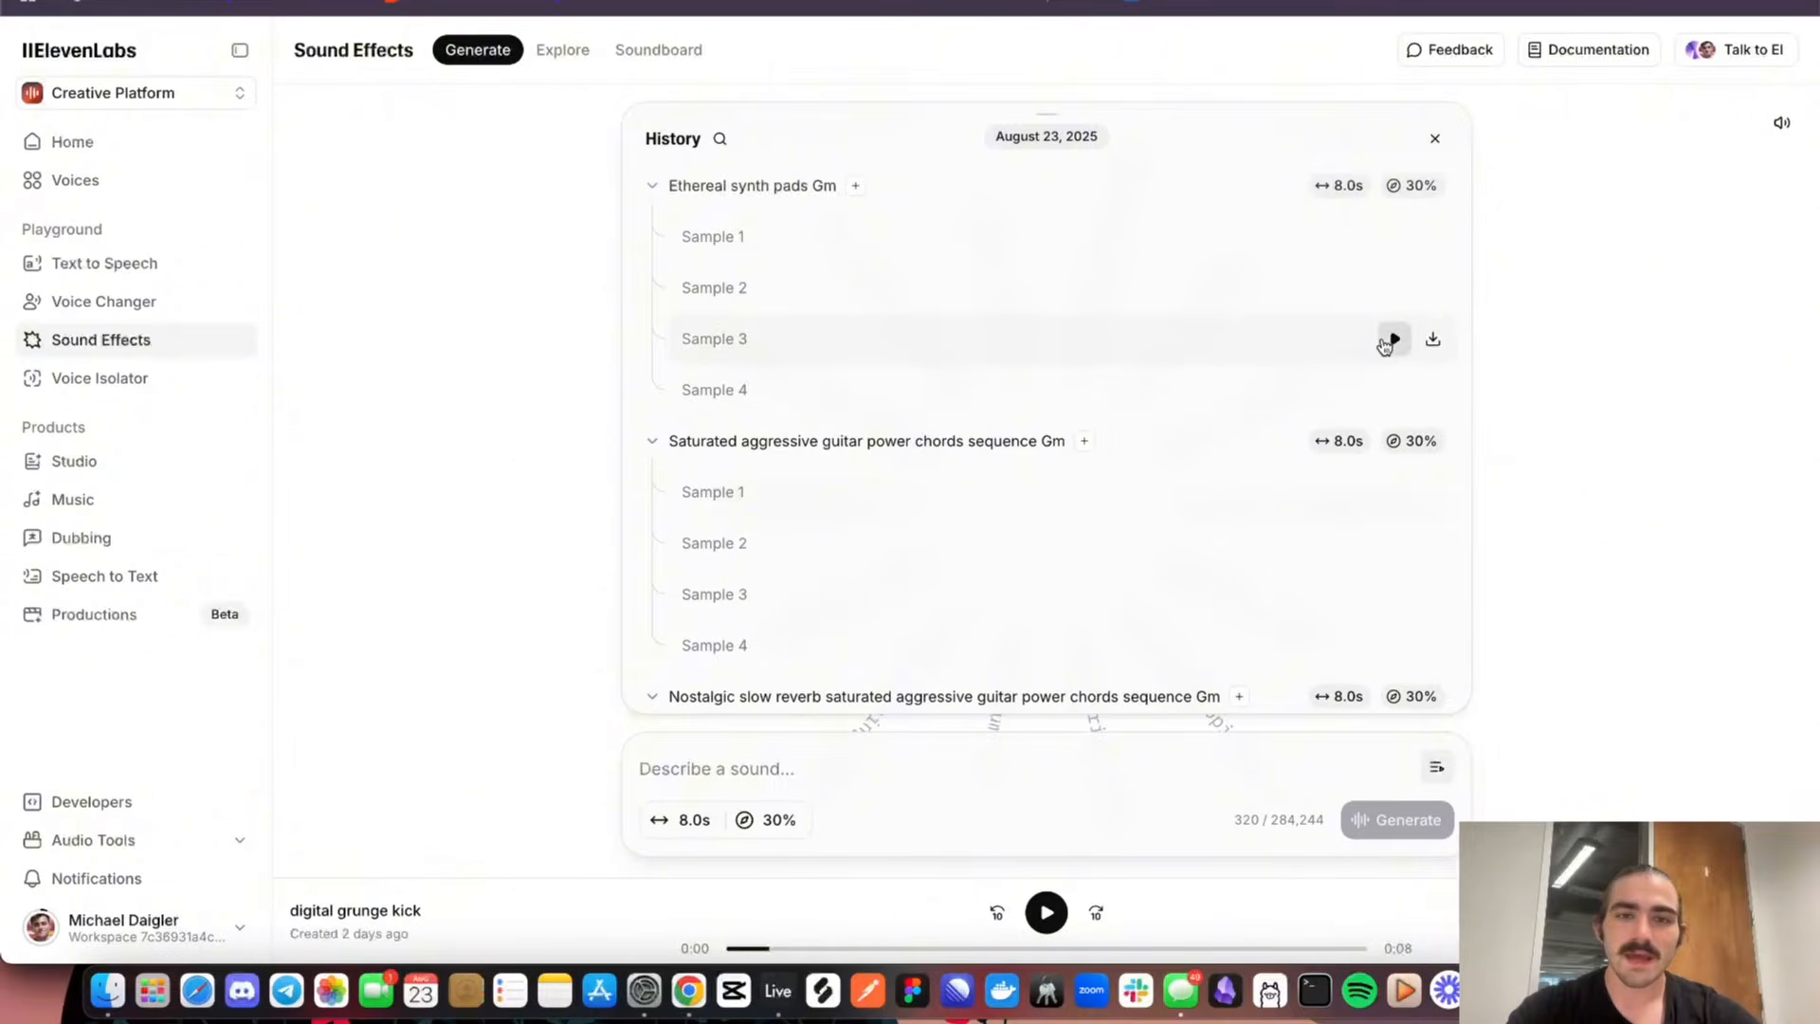
click(1393, 339)
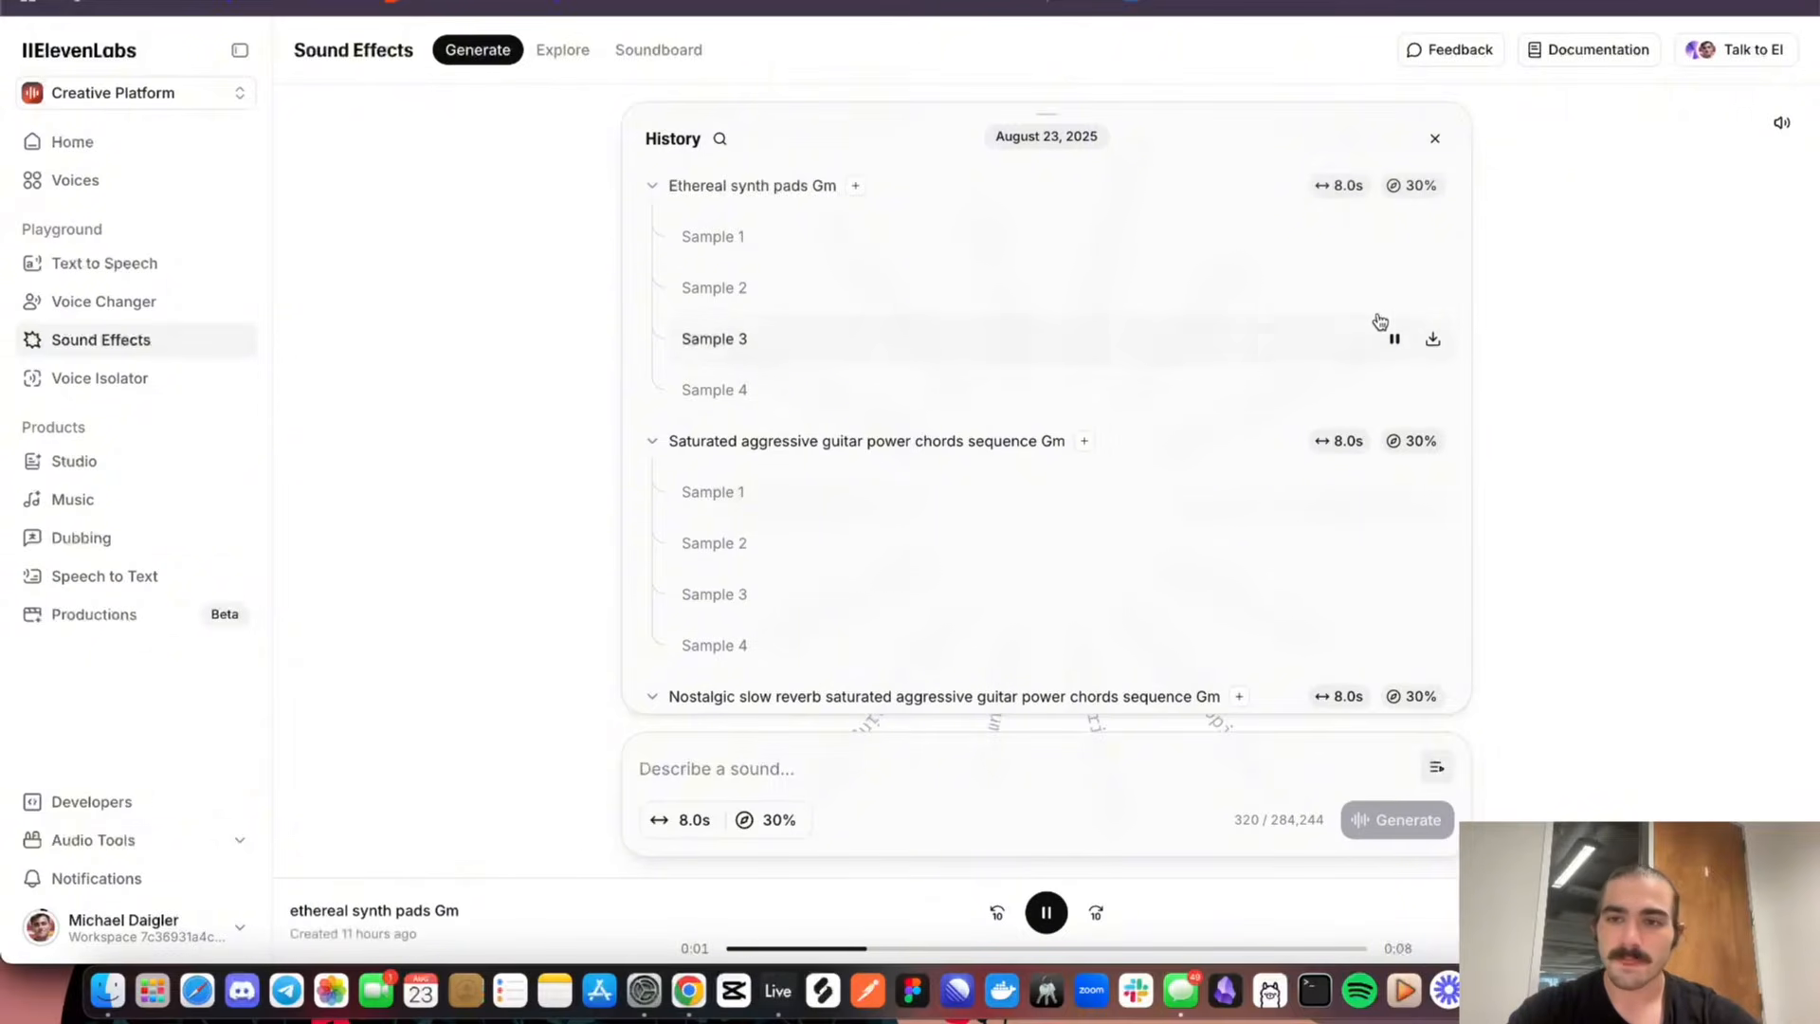
click(1394, 288)
click(1393, 288)
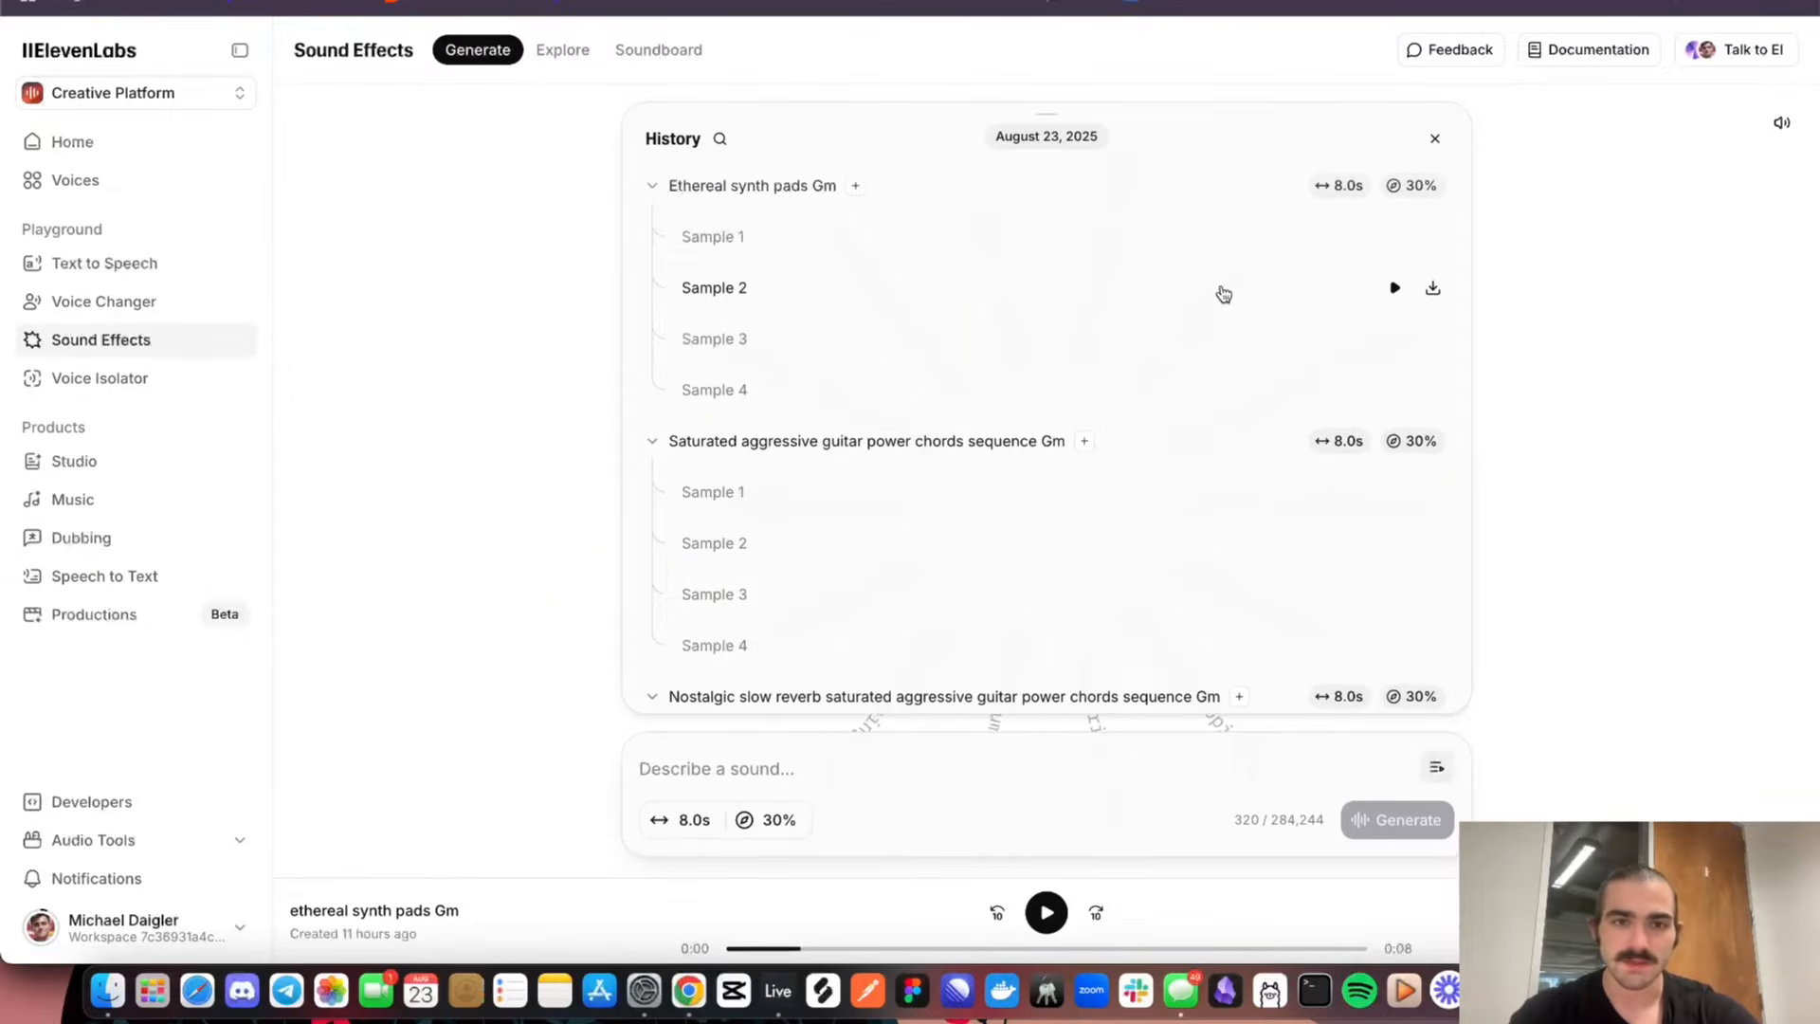
double_click(823, 188)
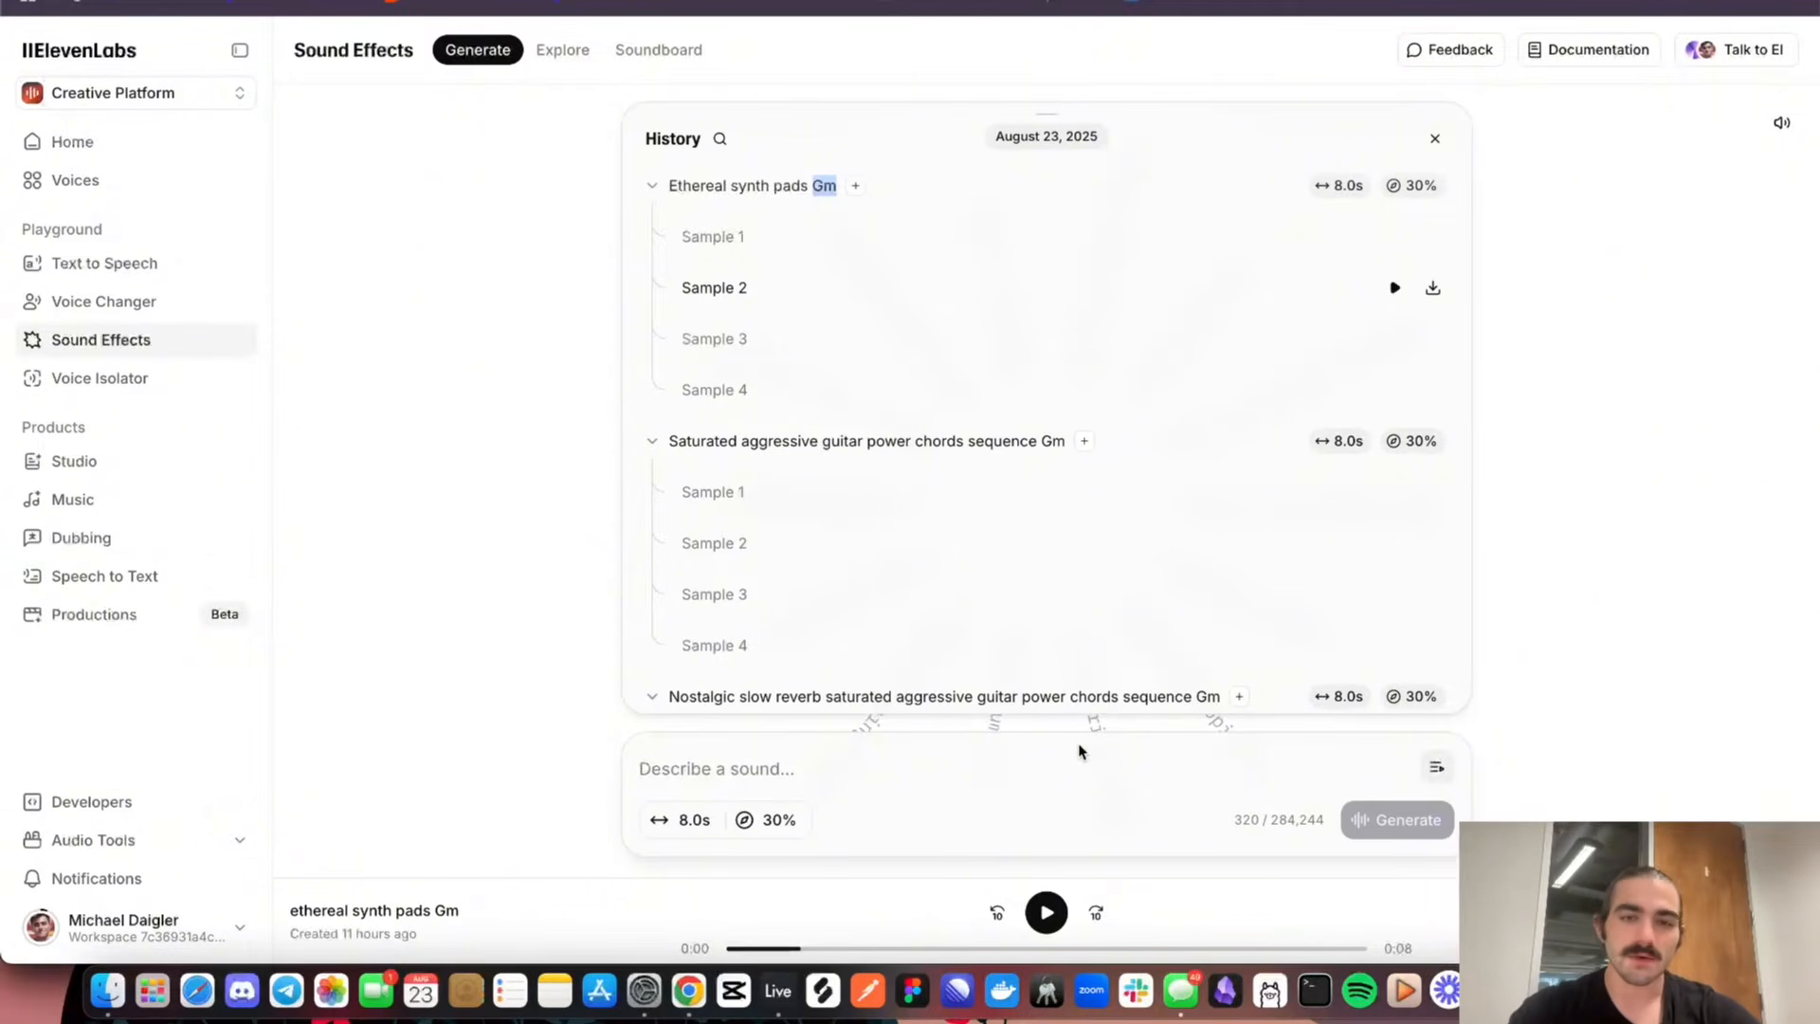
Switch to Ableton Live and set the audio output device to MacBook Air Speakers (0 In, 2 Out)
key(super+Tab)
click(68, 0)
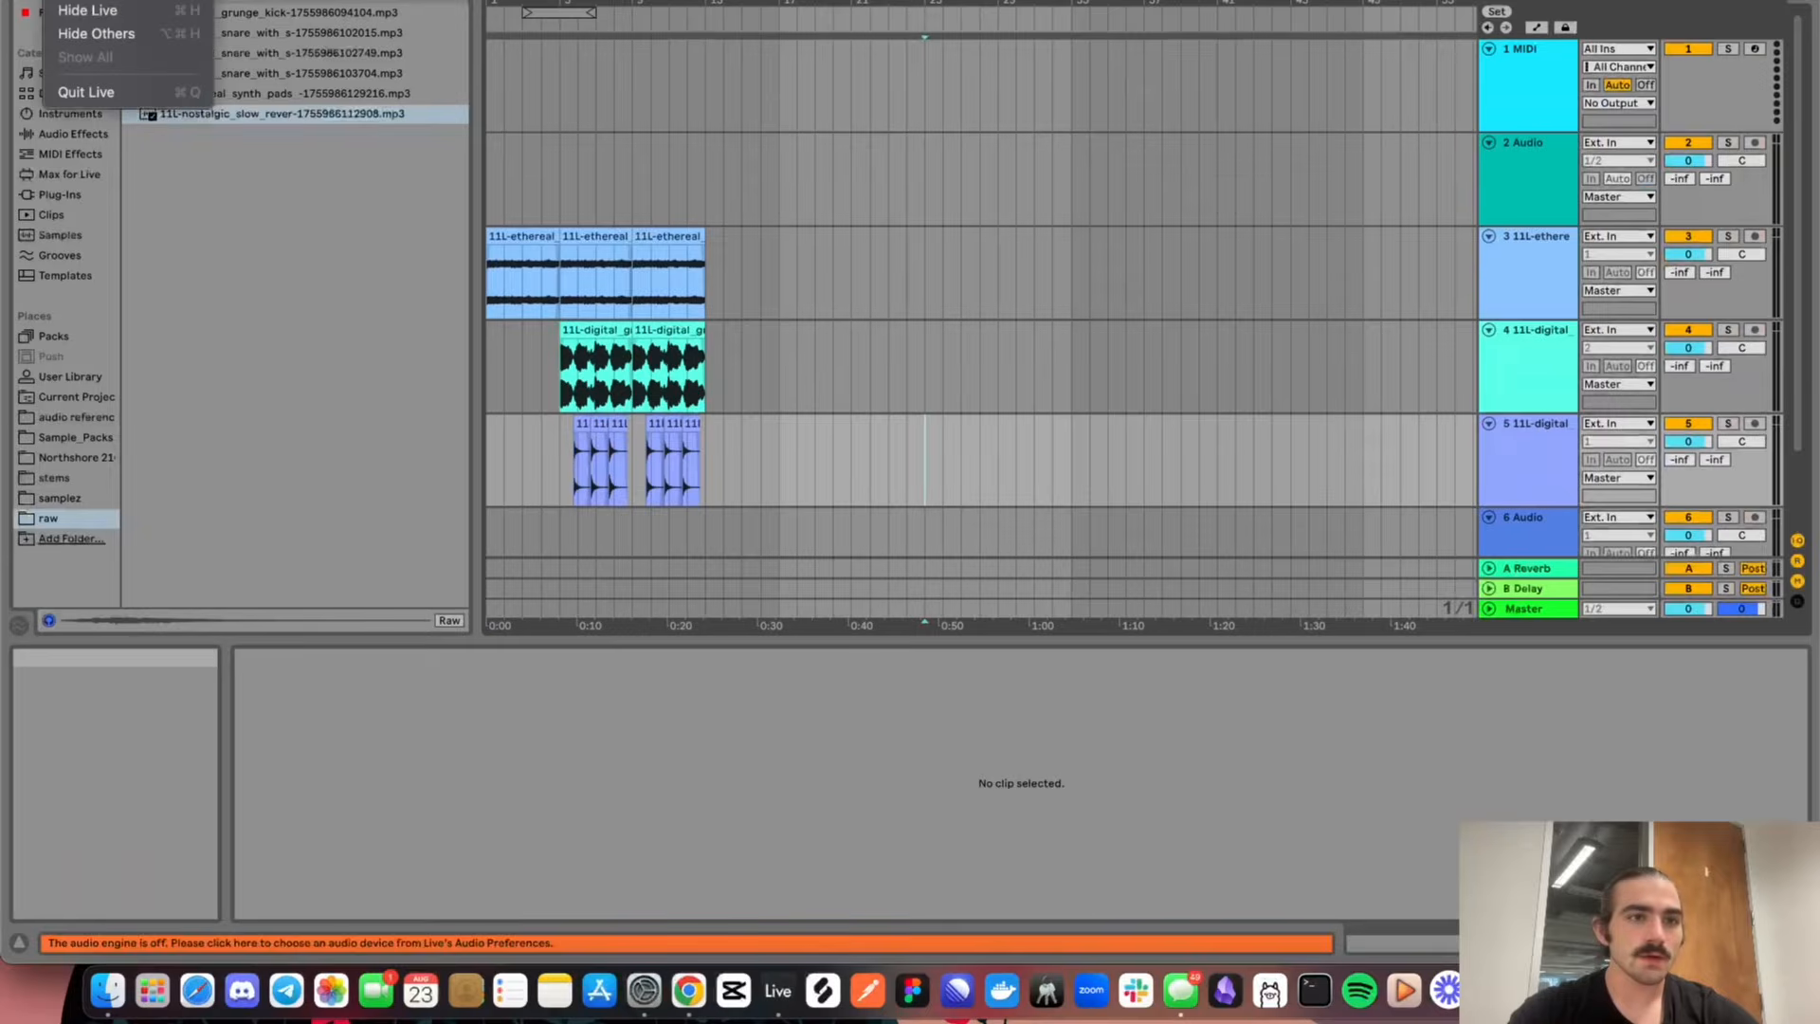
click(87, 0)
click(963, 228)
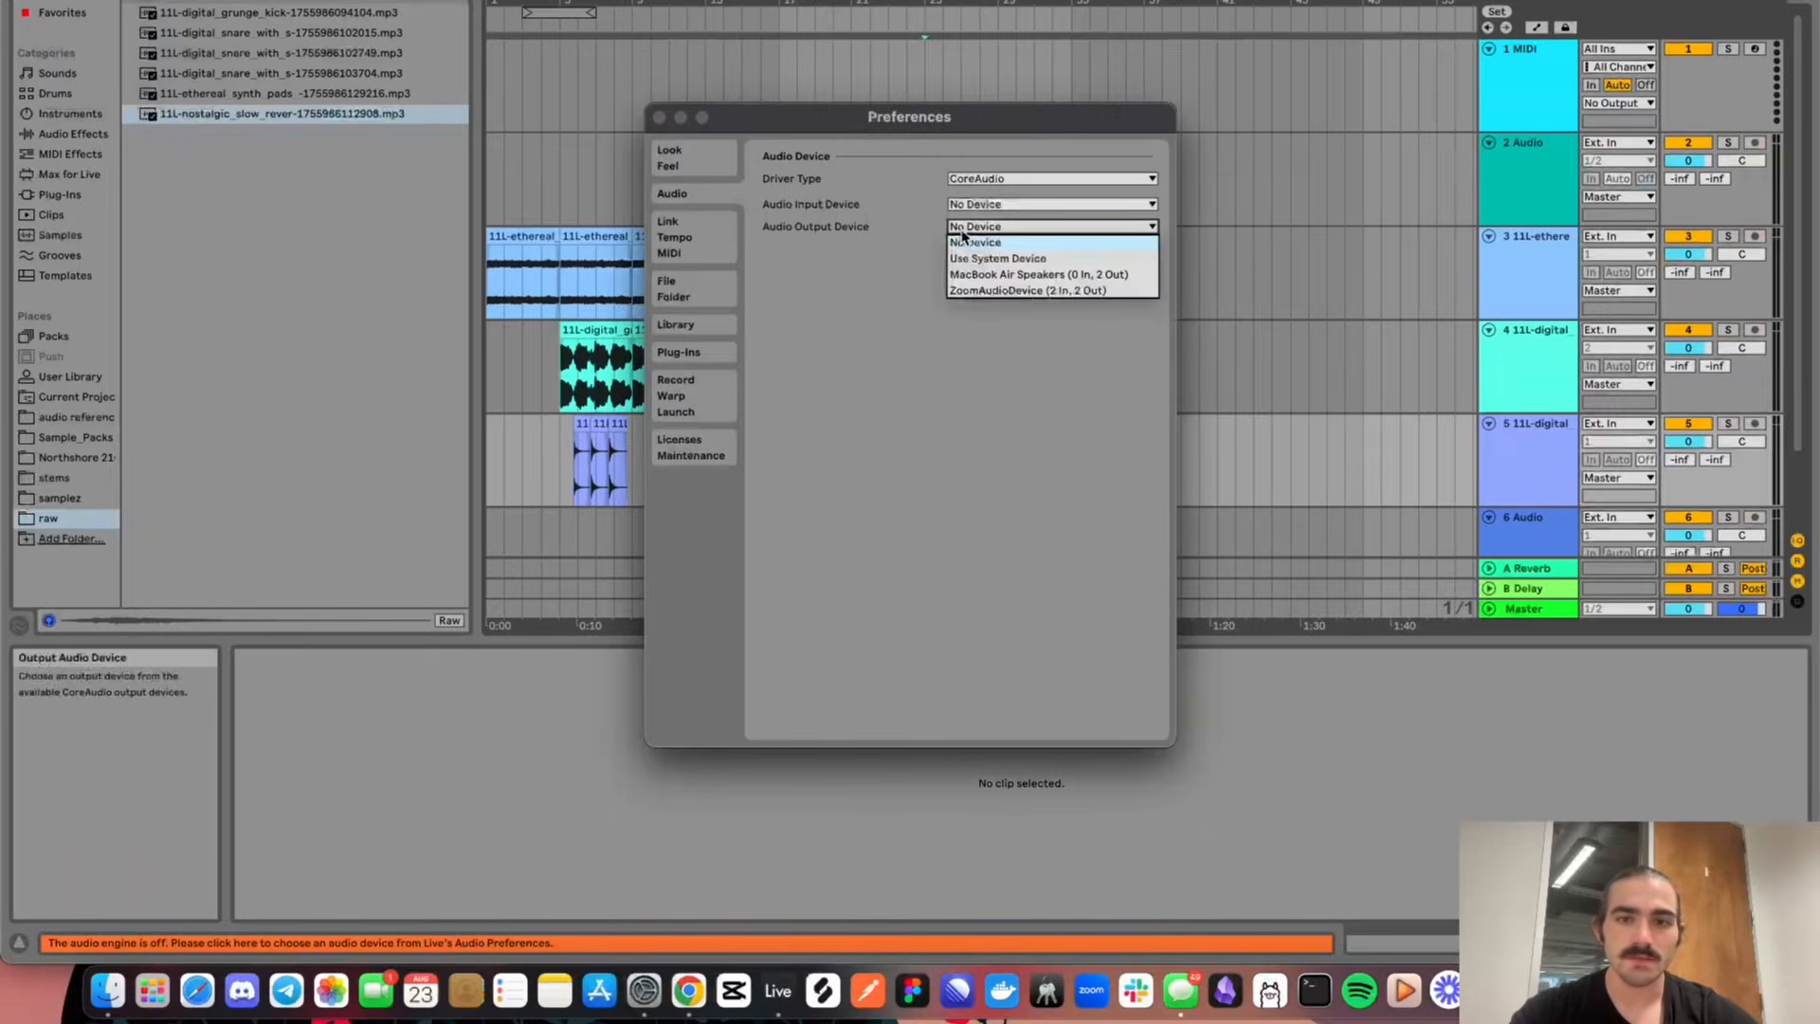
click(995, 277)
key(Escape)
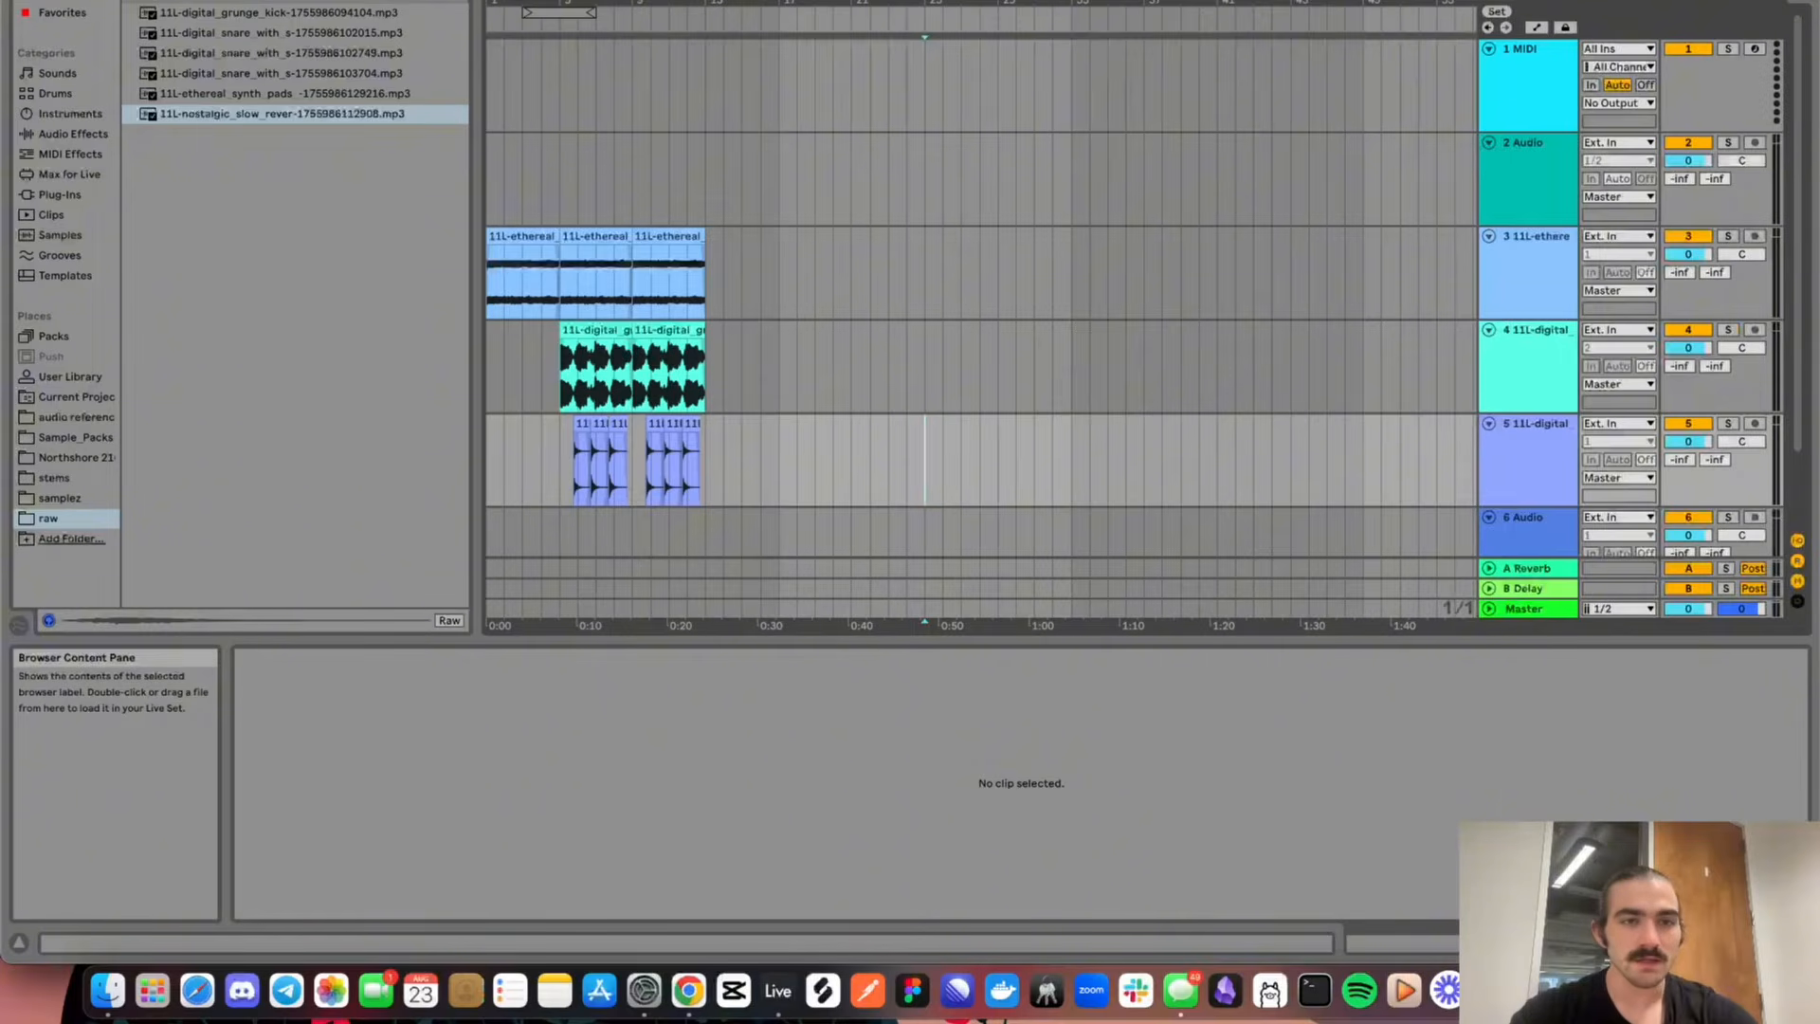
Preview two digital snare samples and the digital grunge kick sample from the raw folder
click(273, 66)
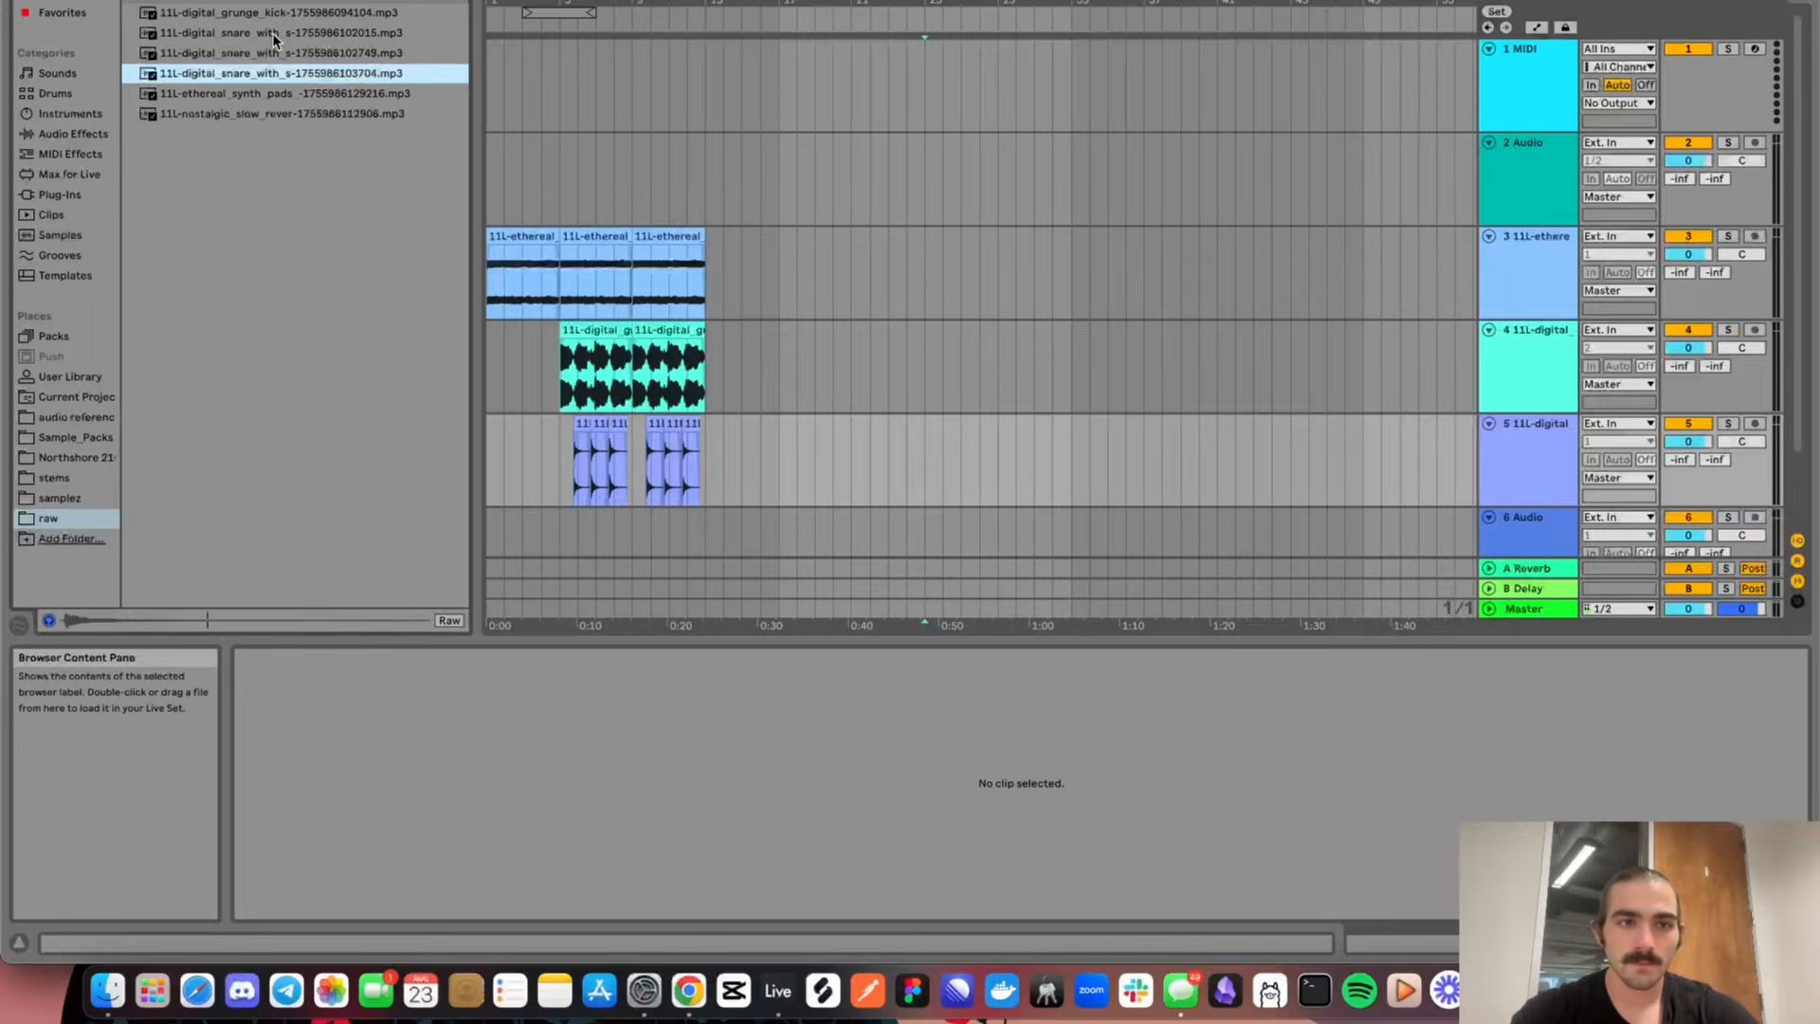
click(273, 36)
click(273, 17)
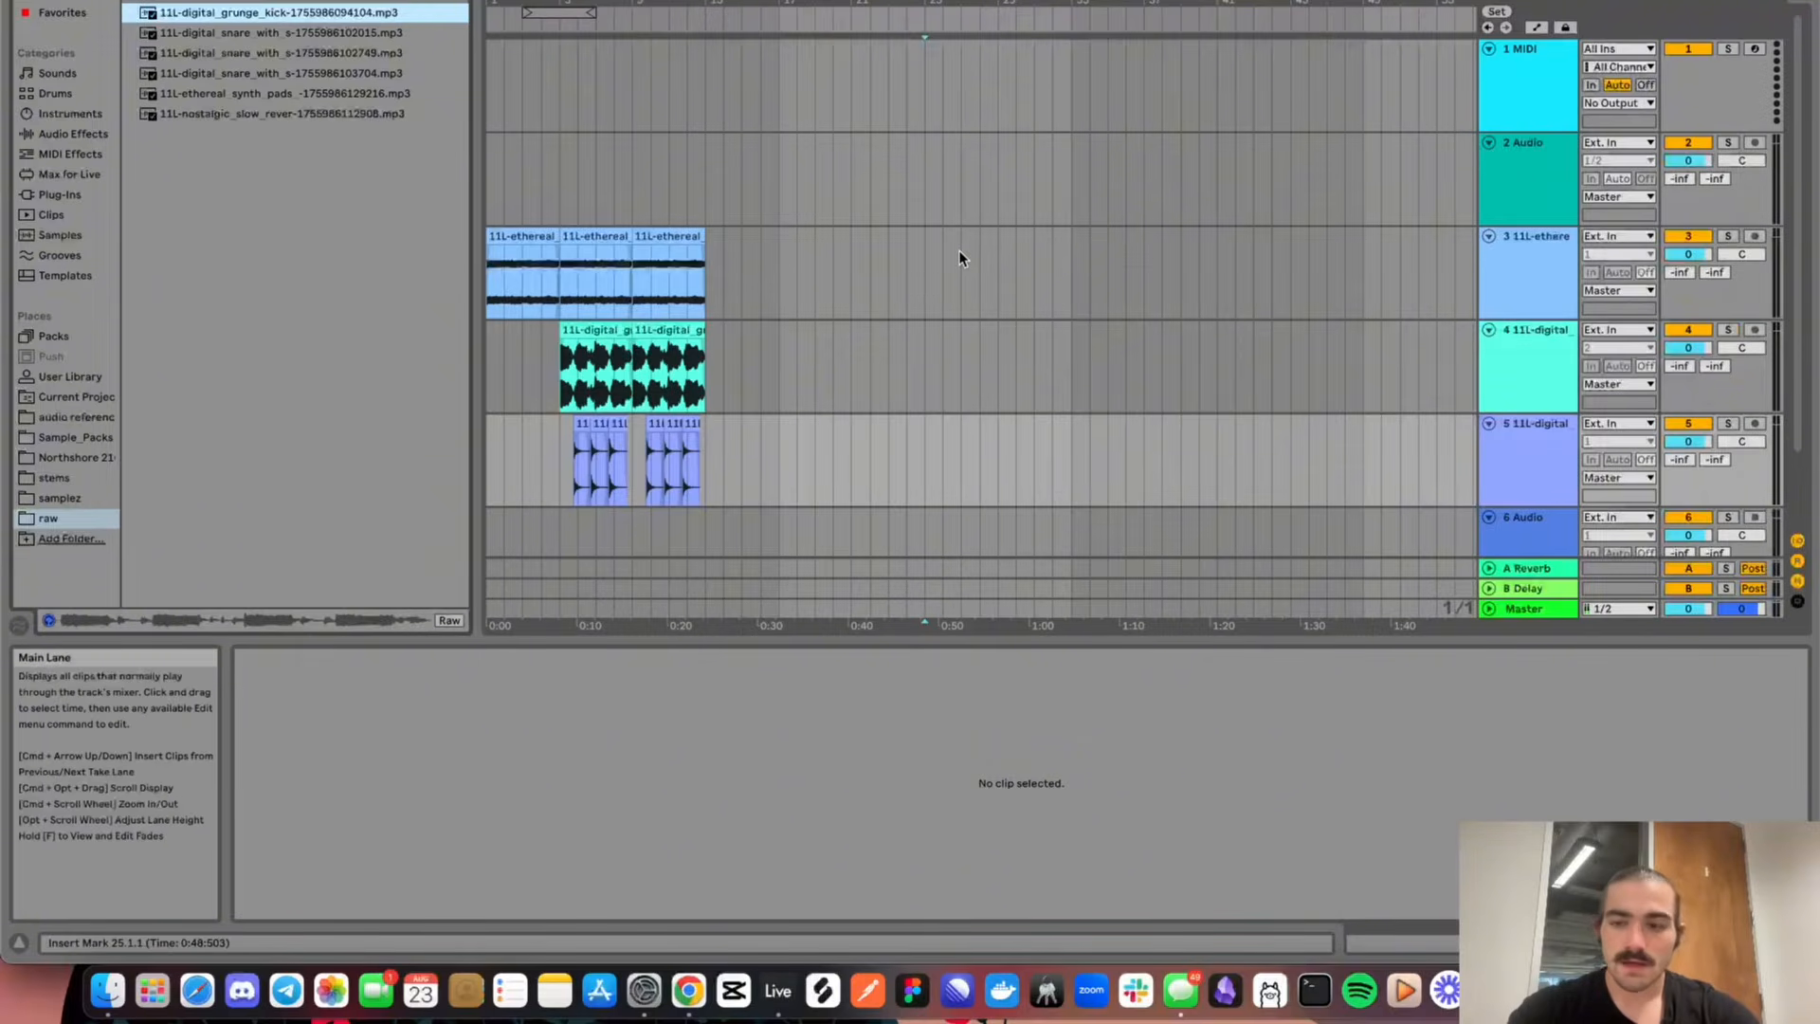
Play back the arrangement of synth pads, grunge kick and snare clips from the start, with the volume raised
scroll(833, 315, down, 5)
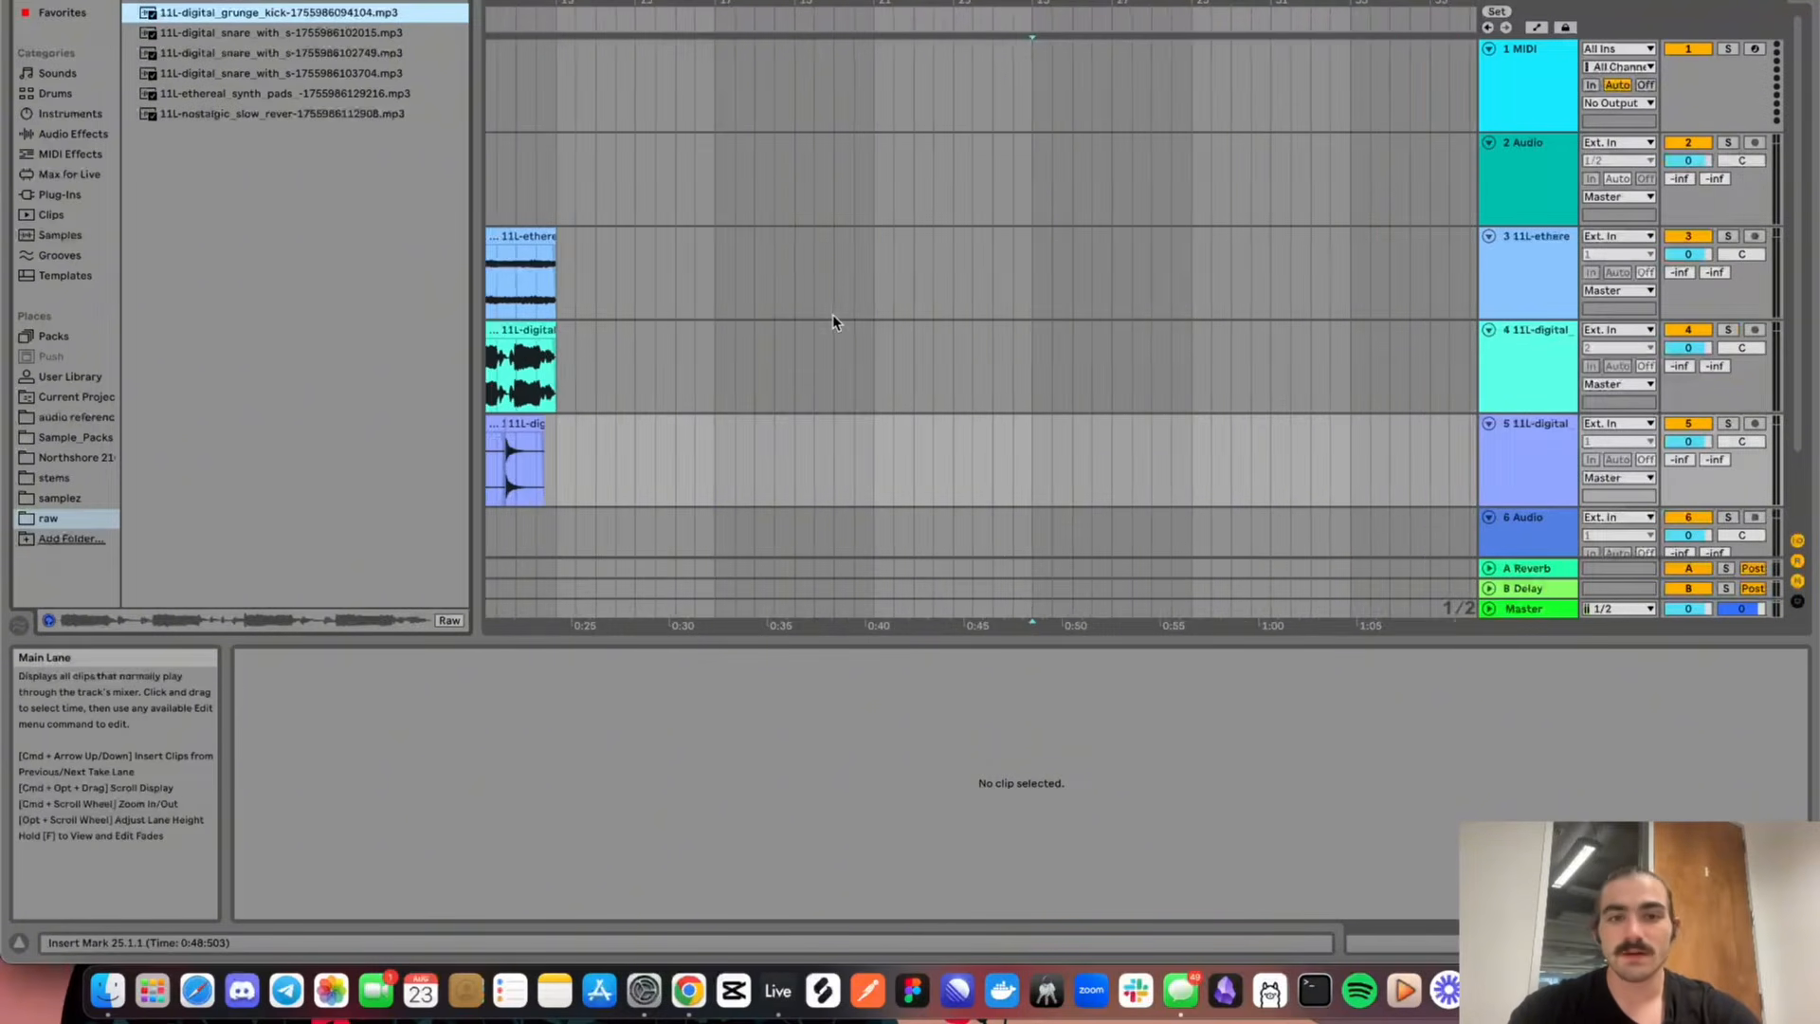
scroll(833, 315, up, 8)
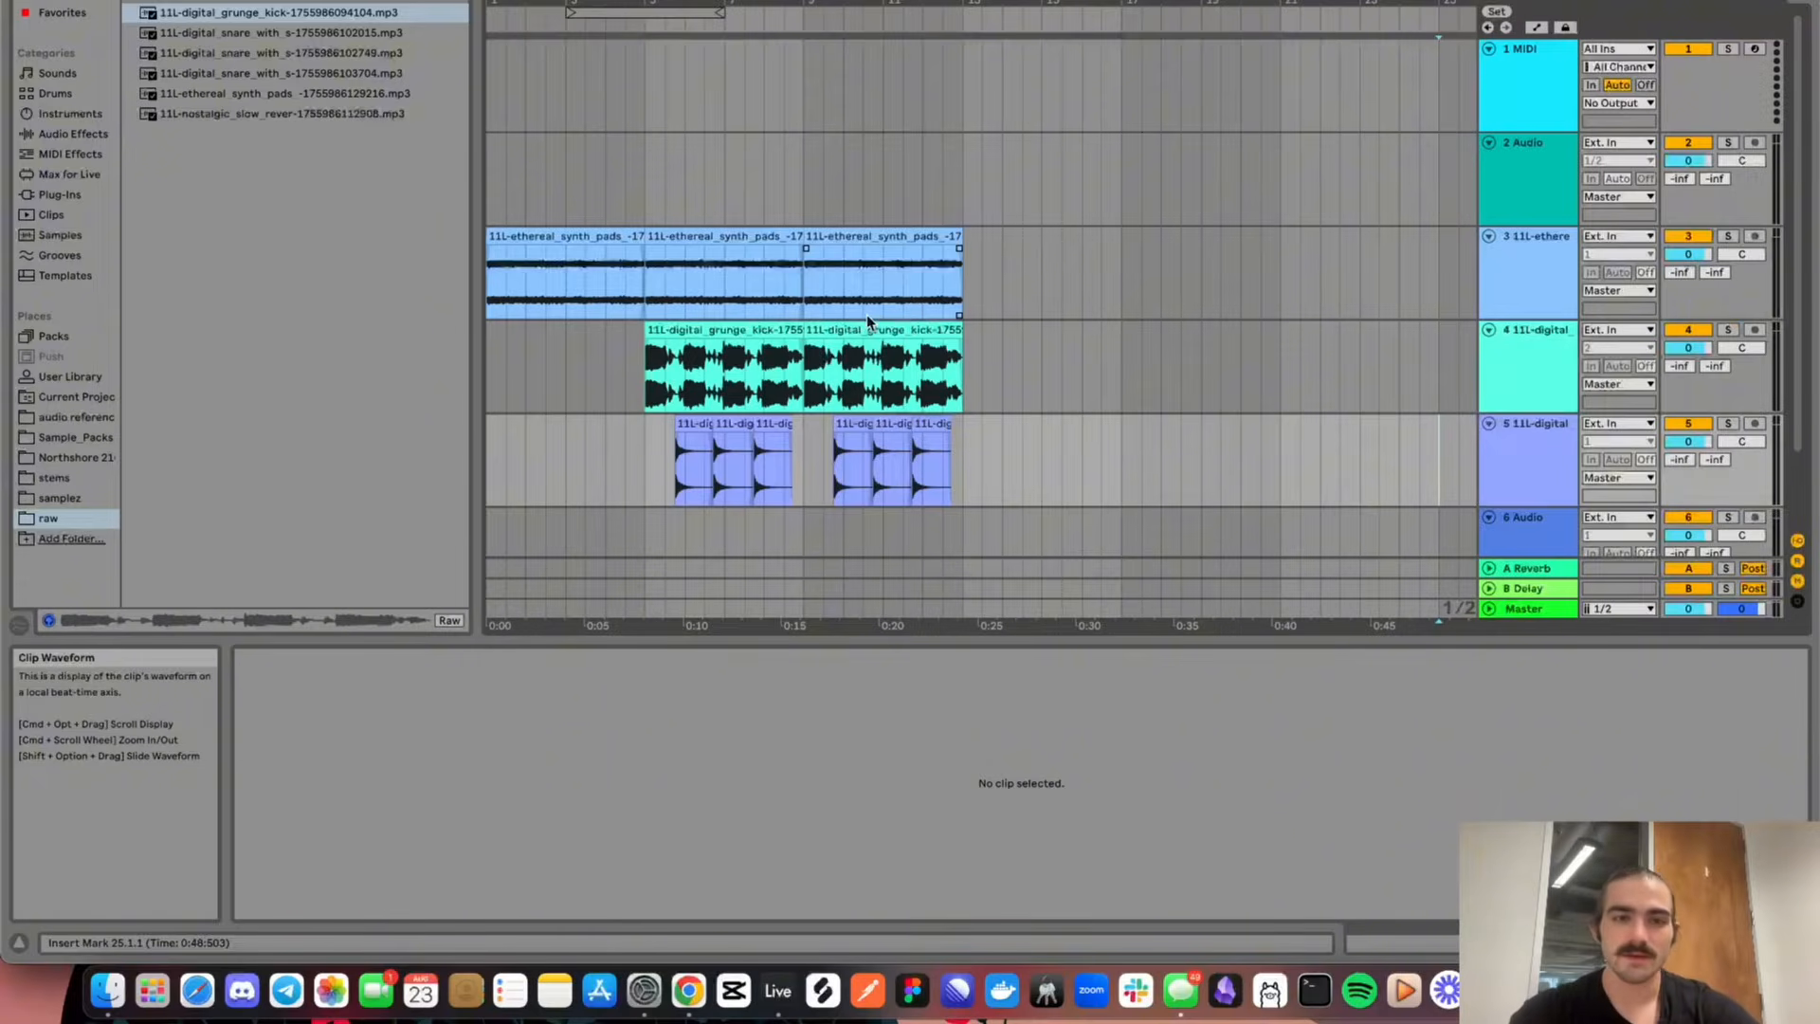
key(space)
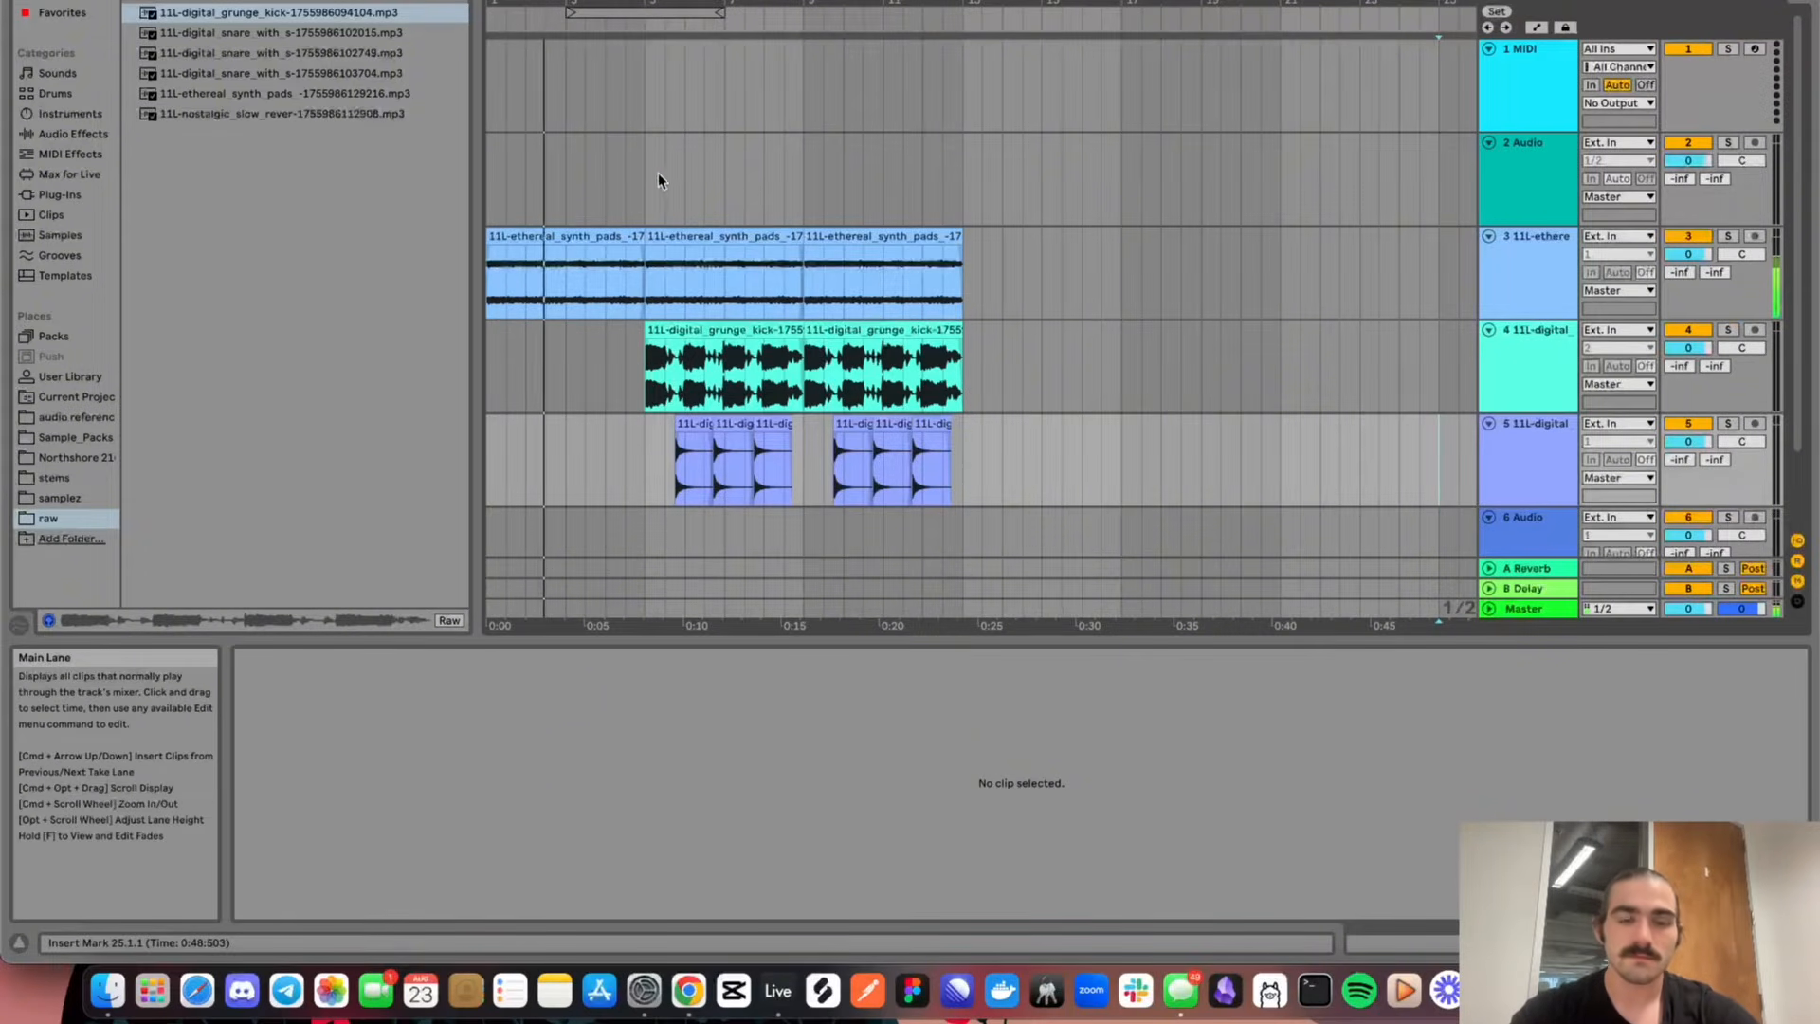
key(XF86AudioRaiseVolume)
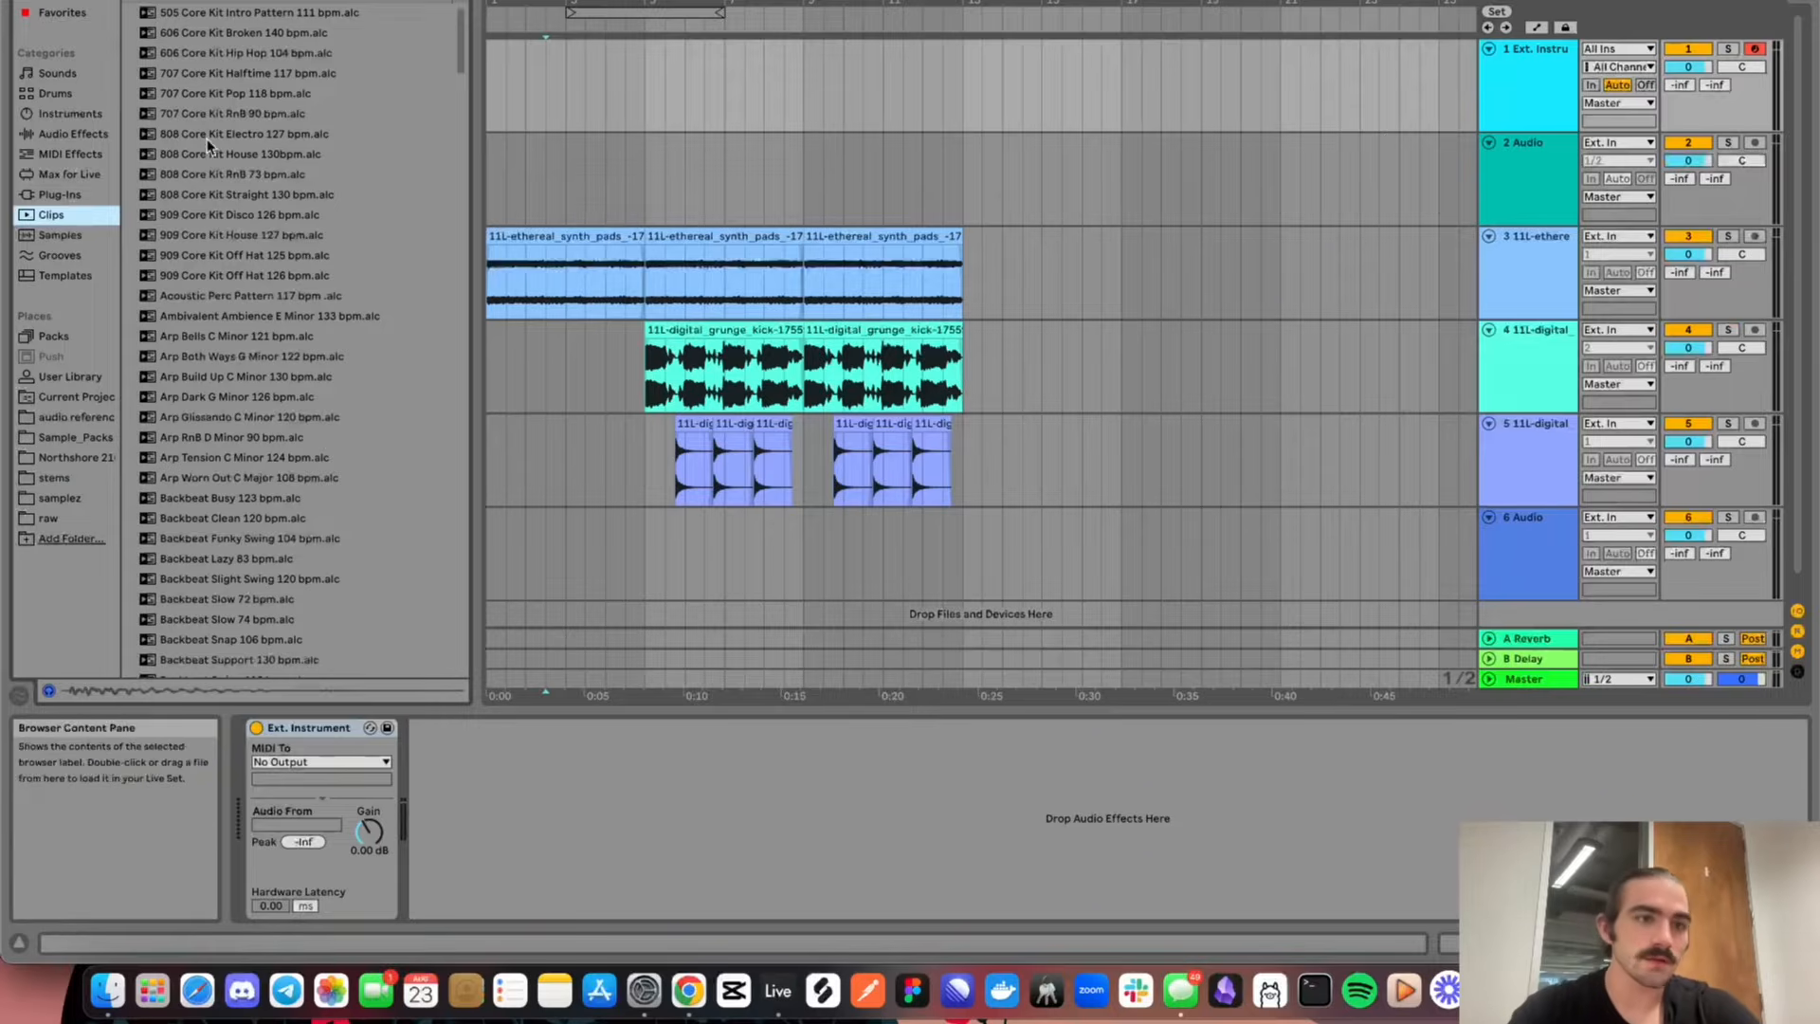
Load an empty Drum Rack from the Drums category onto the first MIDI track
click(93, 96)
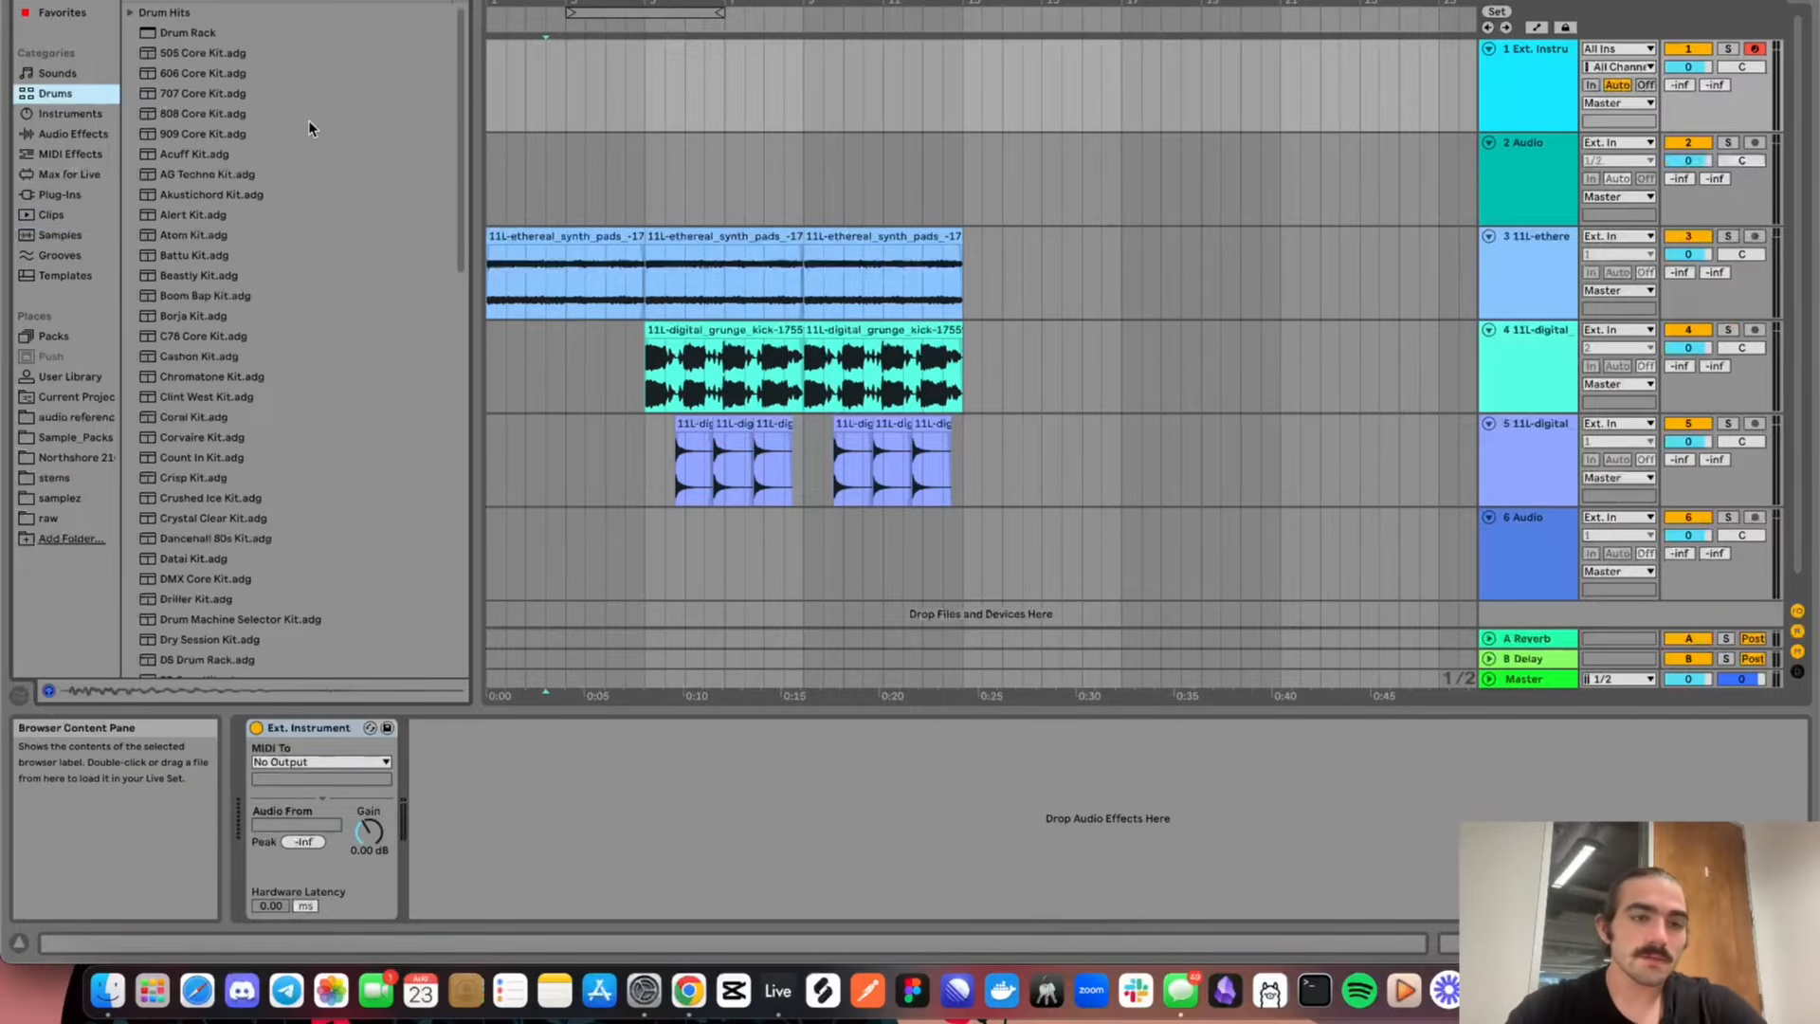
click(683, 397)
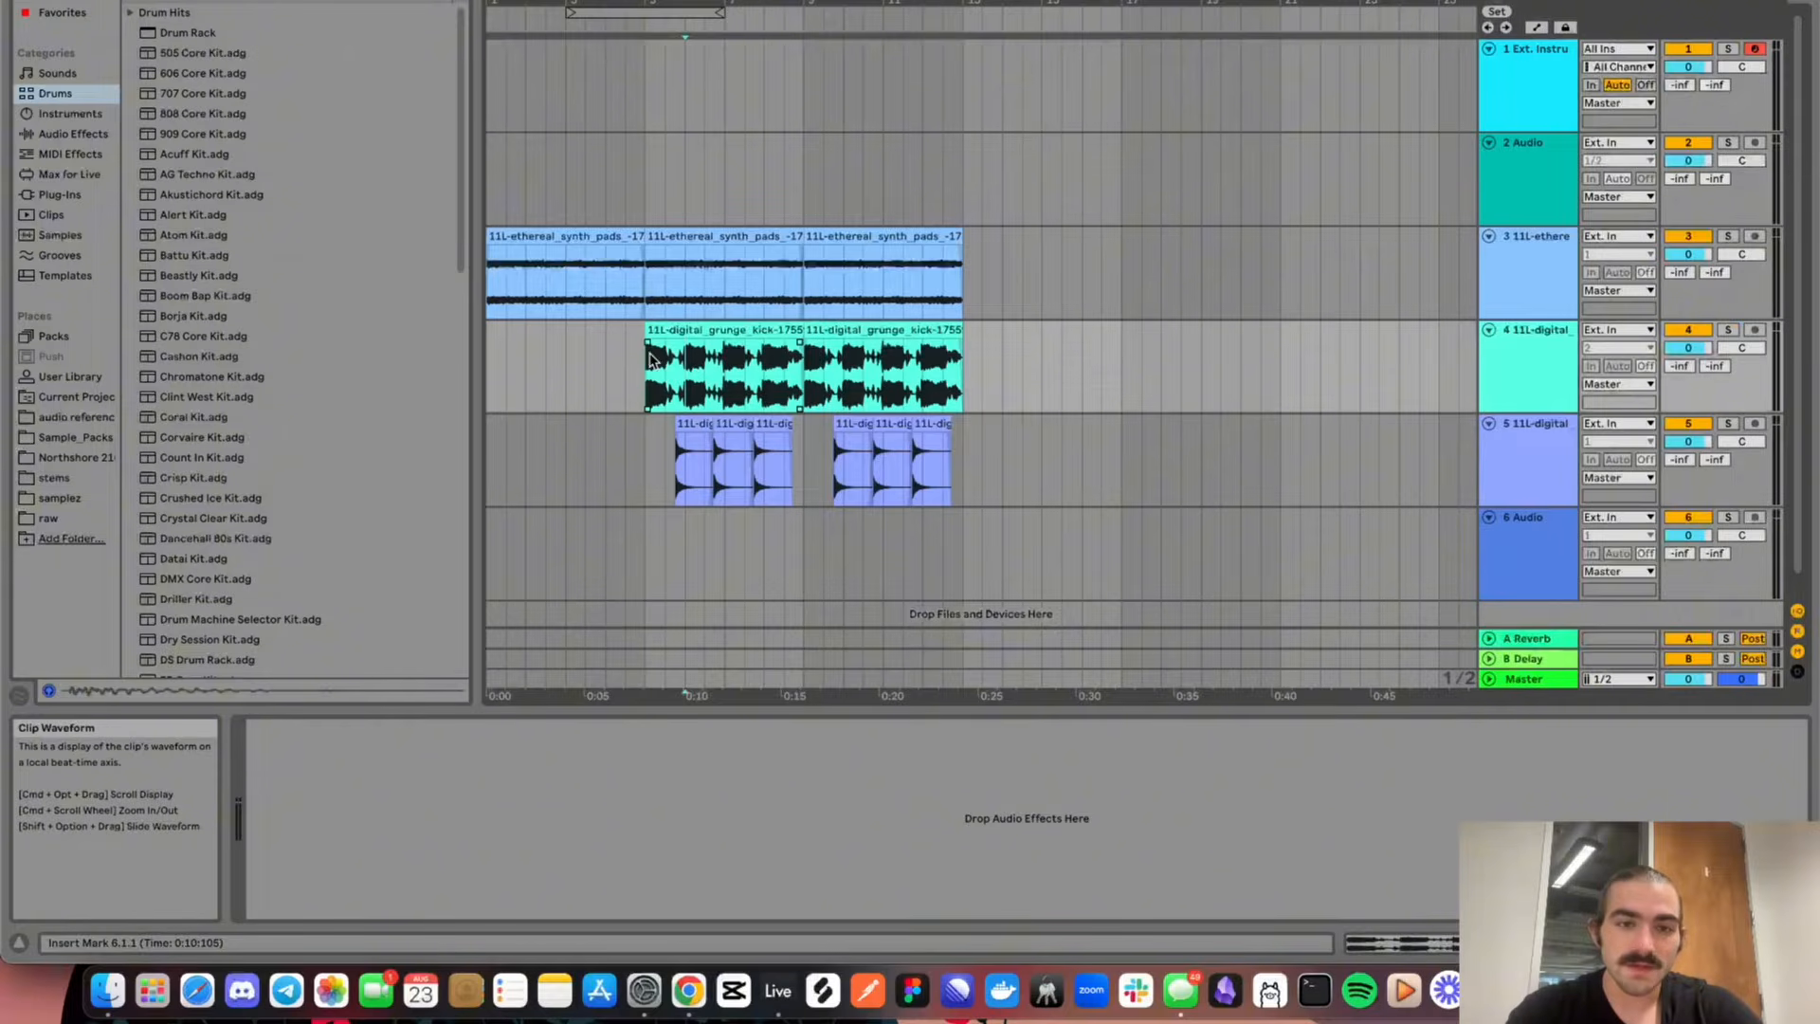
click(689, 388)
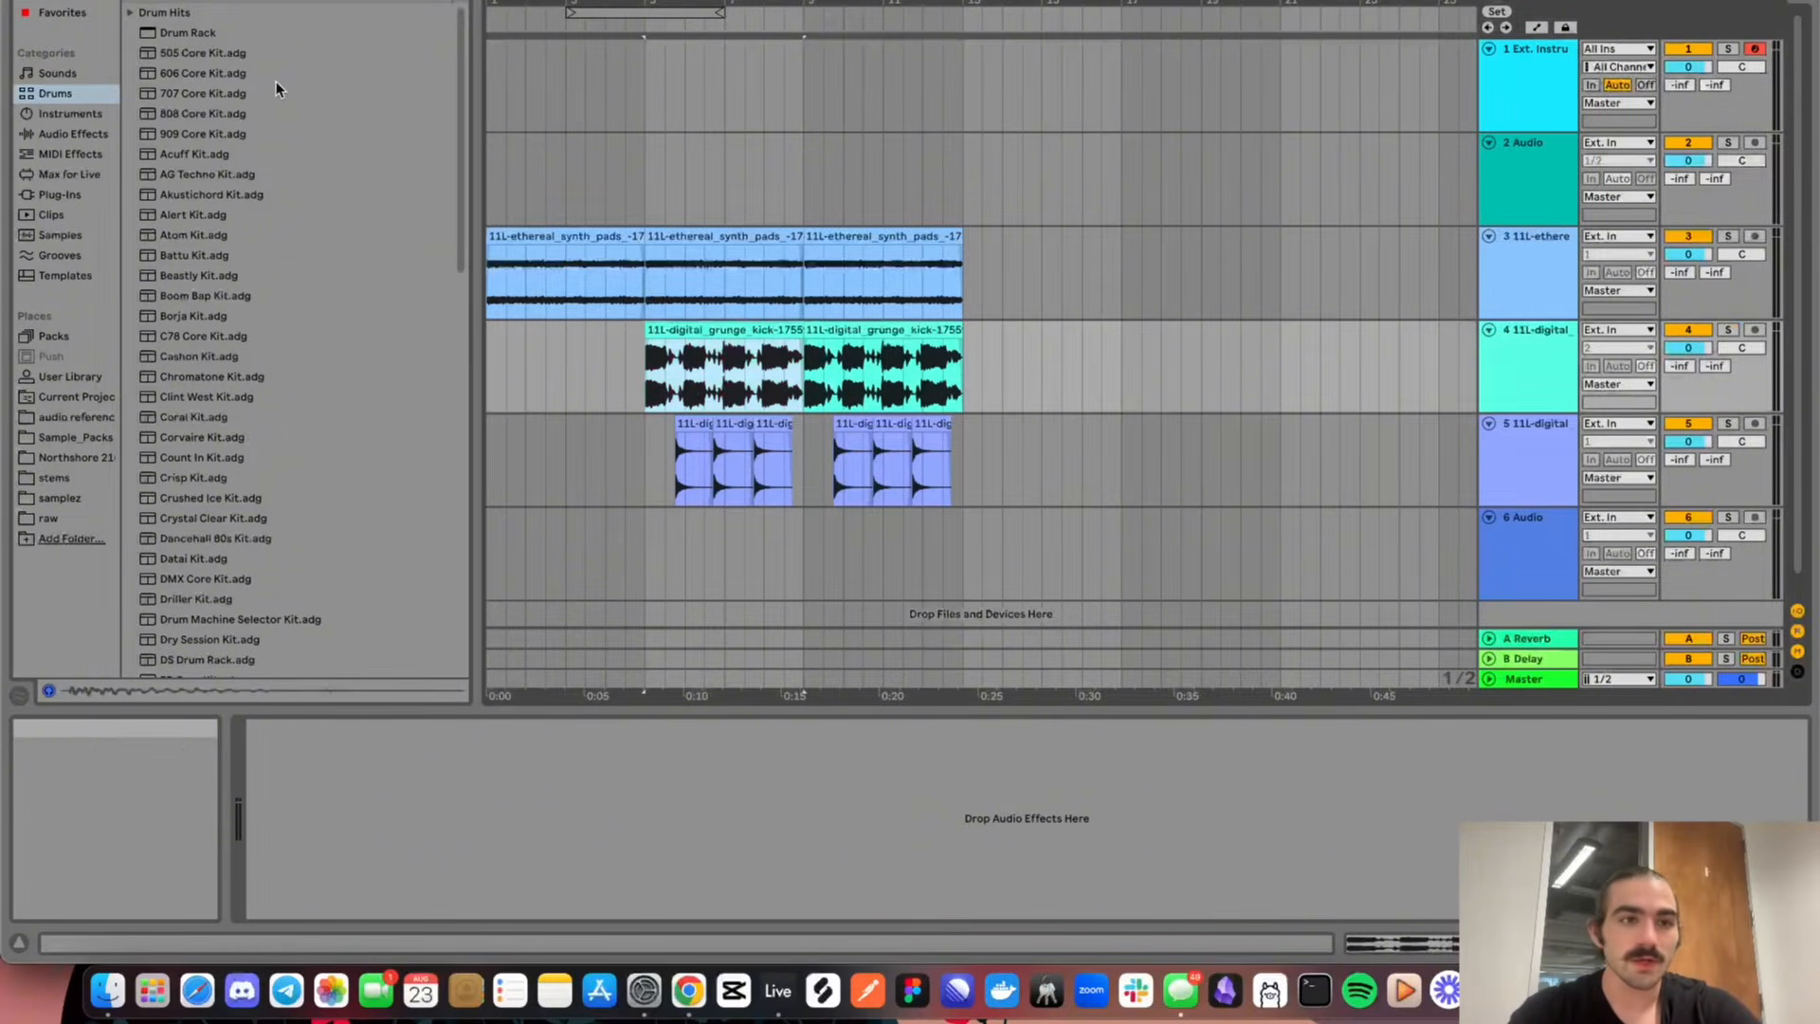
click(164, 34)
drag(164, 34, 645, 84)
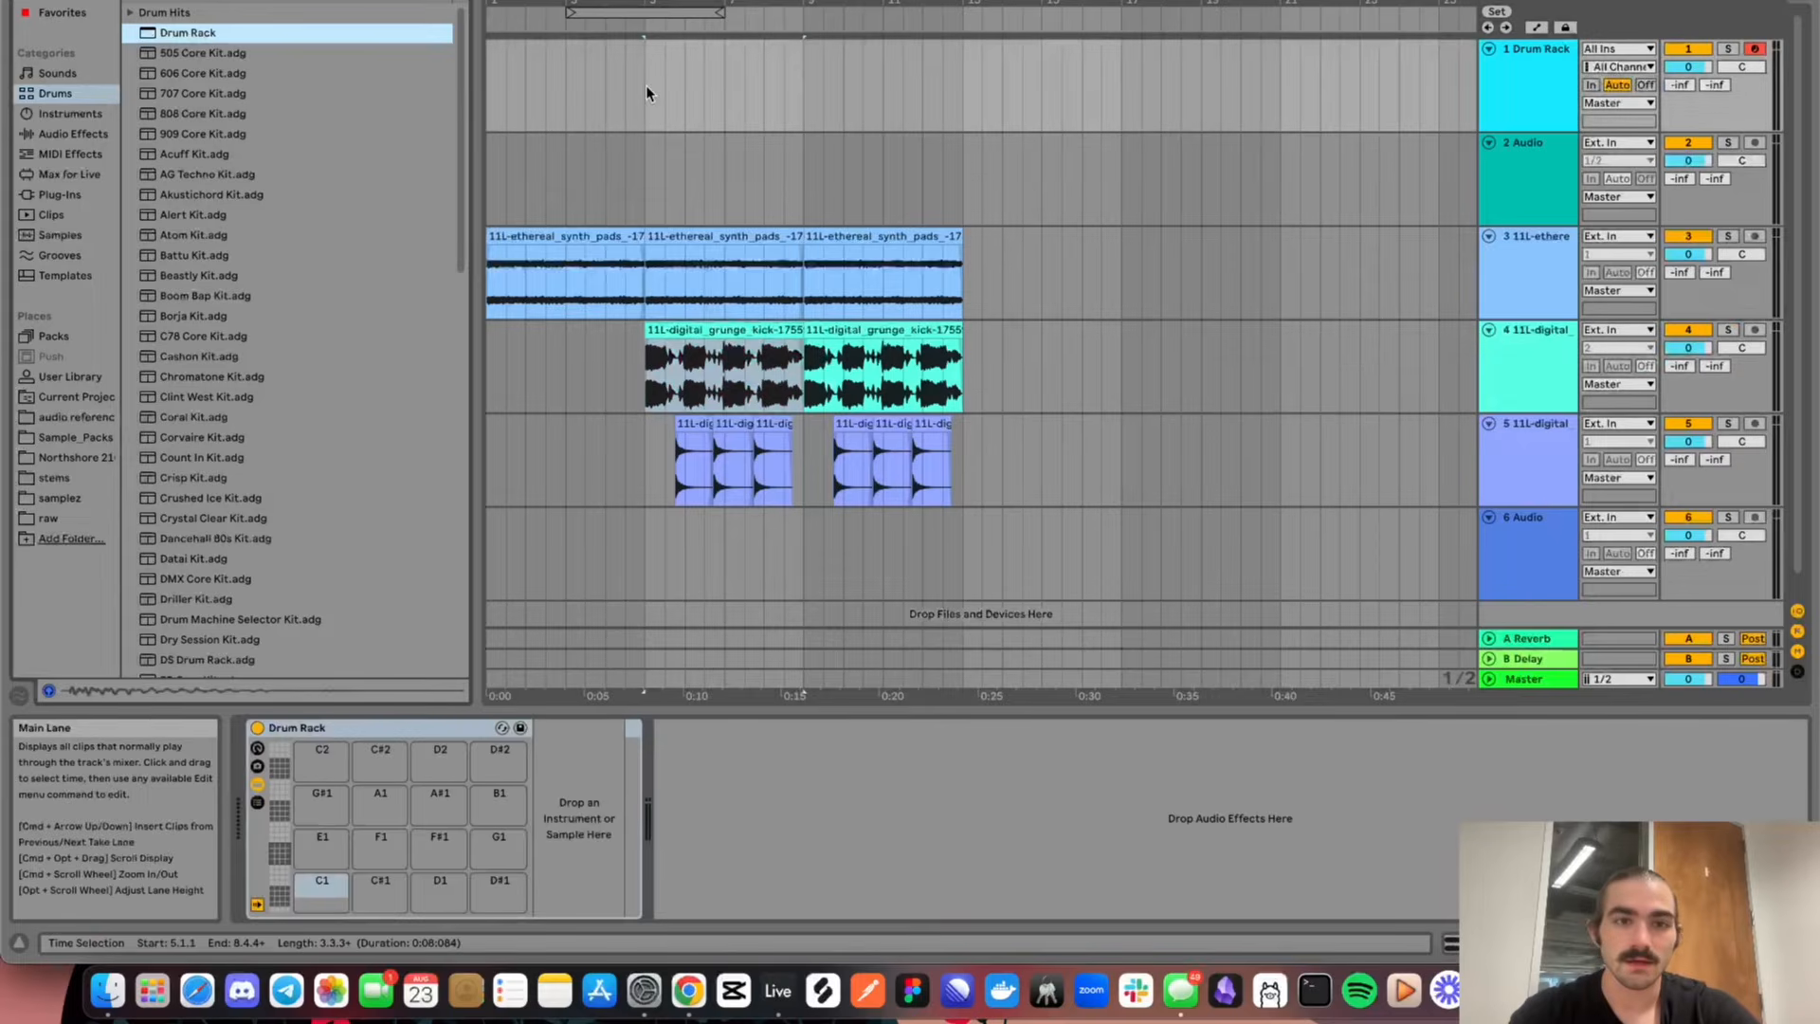
Inspect the first digital grunge kick clip's waveform up close, and review the whole arrangement again
click(663, 364)
key(z)
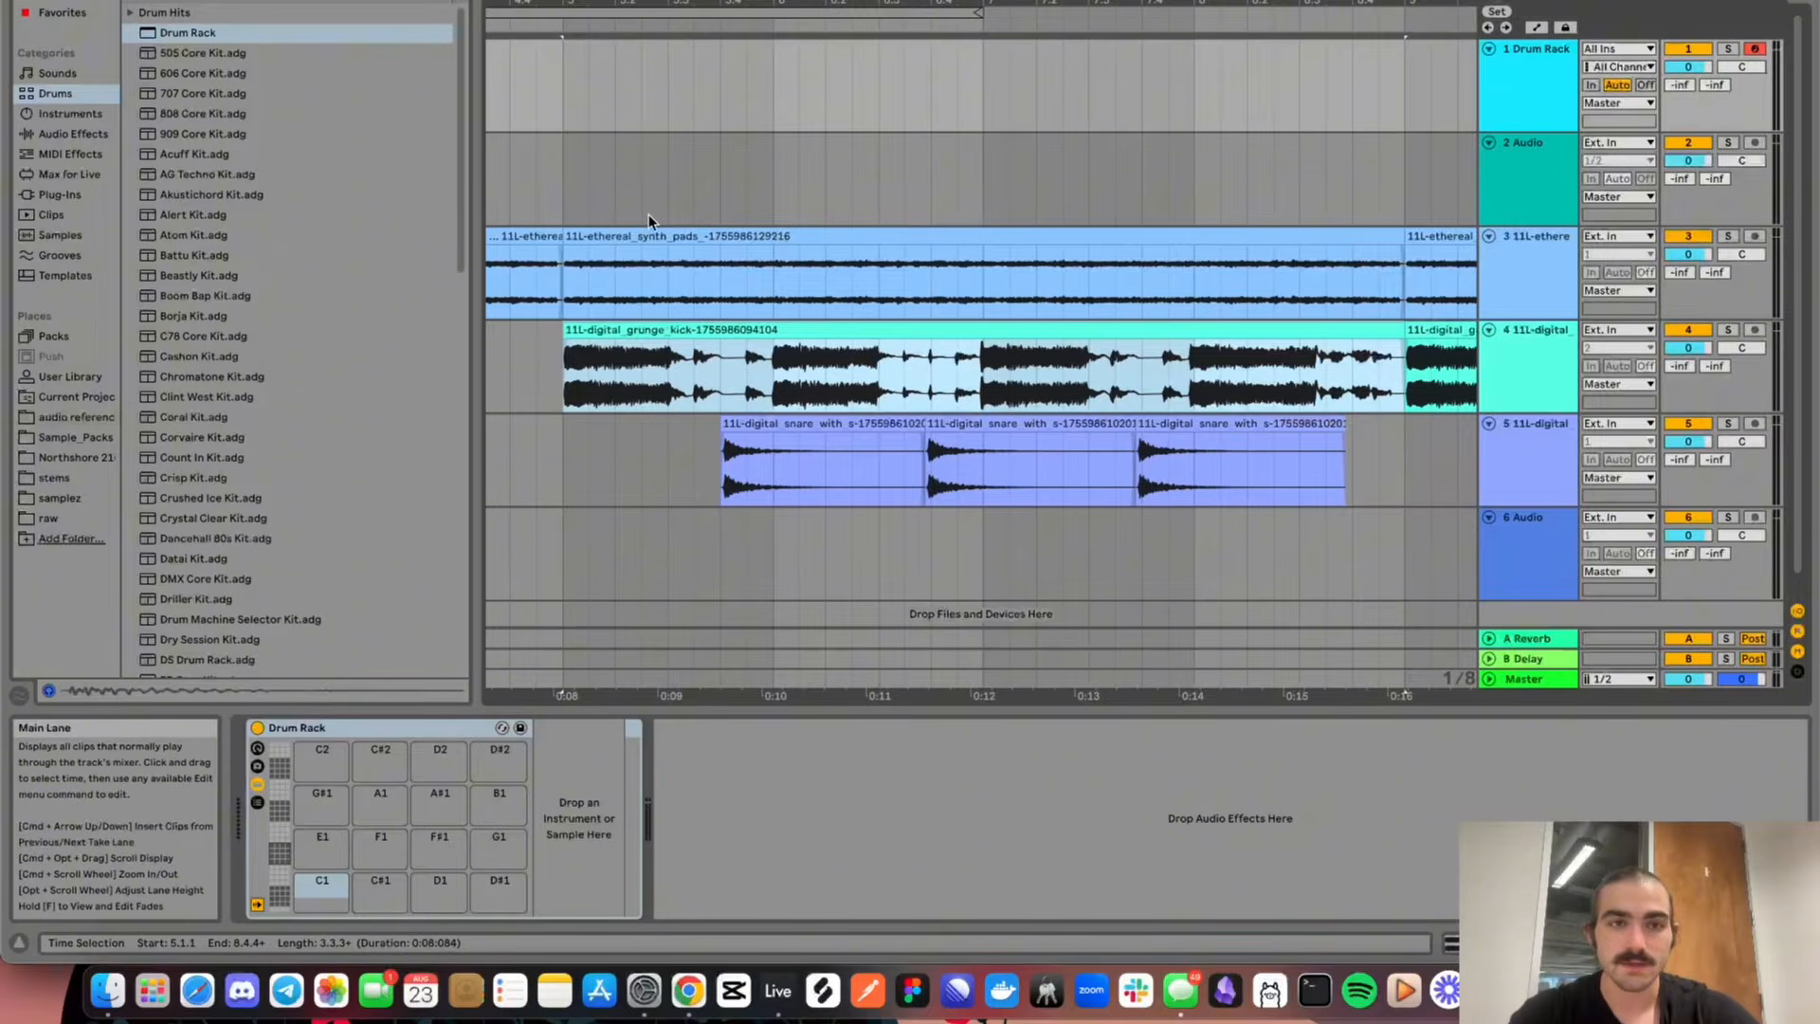
key(x)
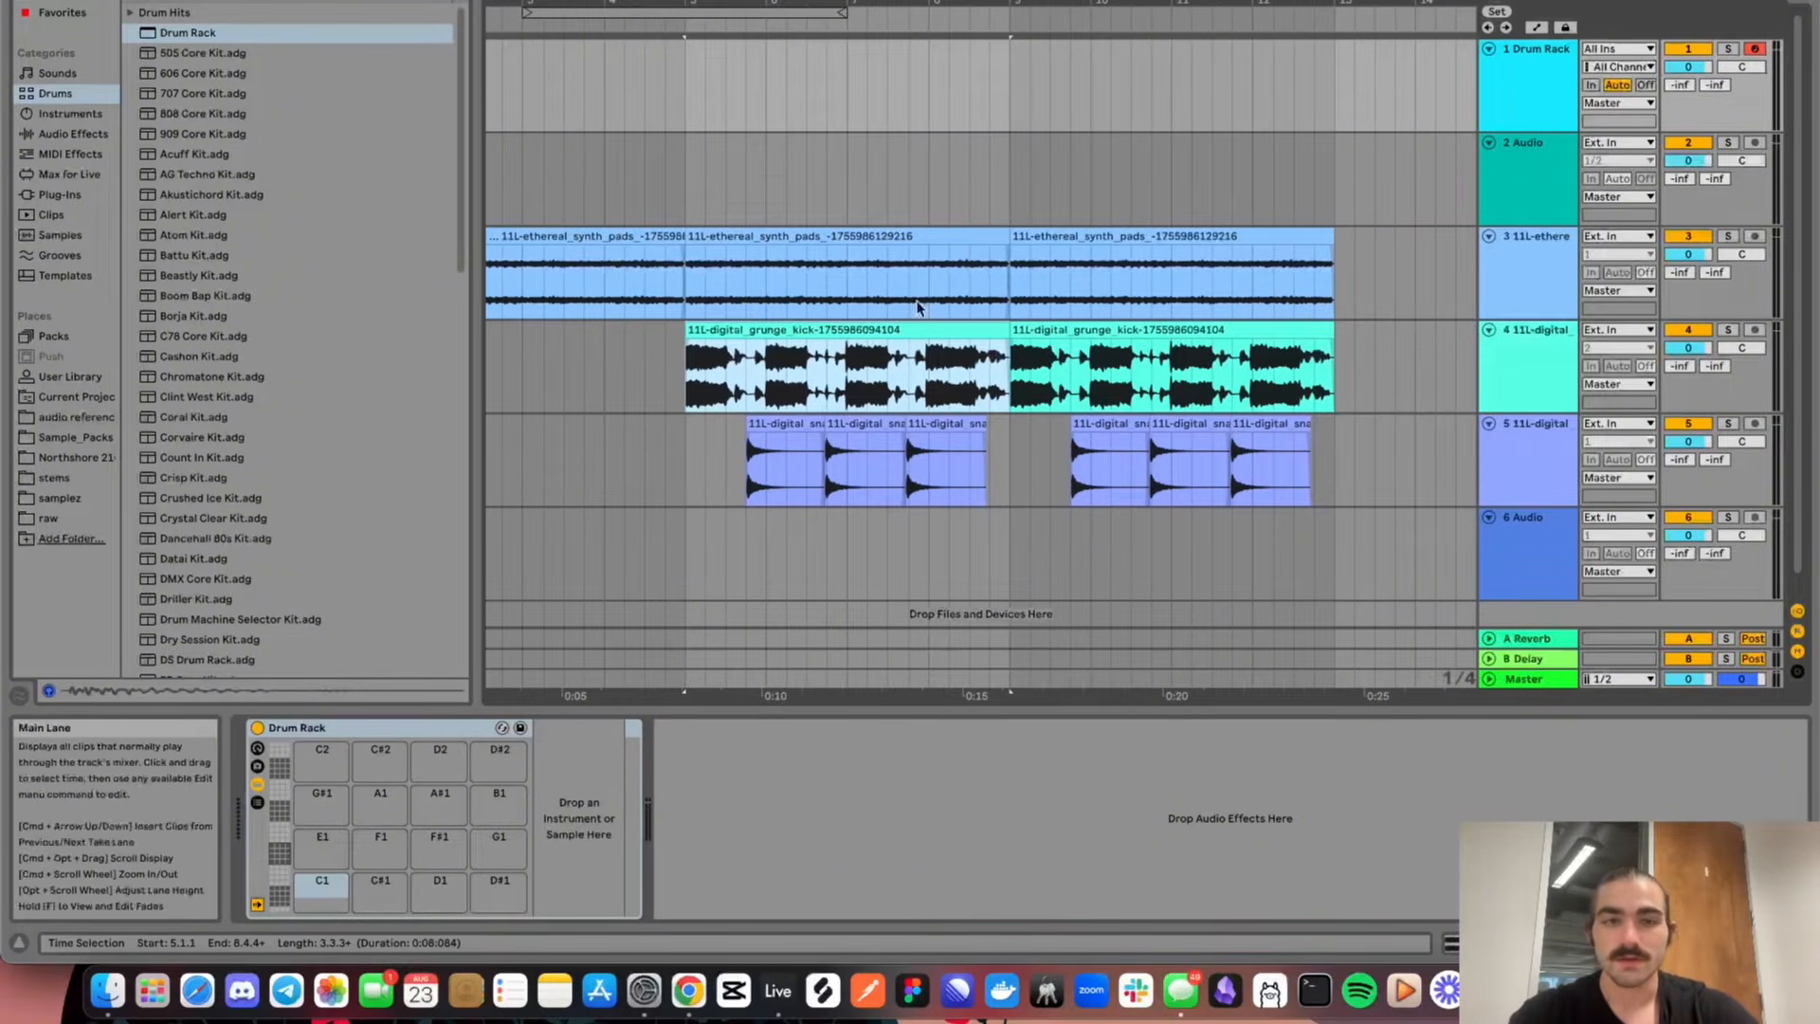
scroll(952, 291, down, 6)
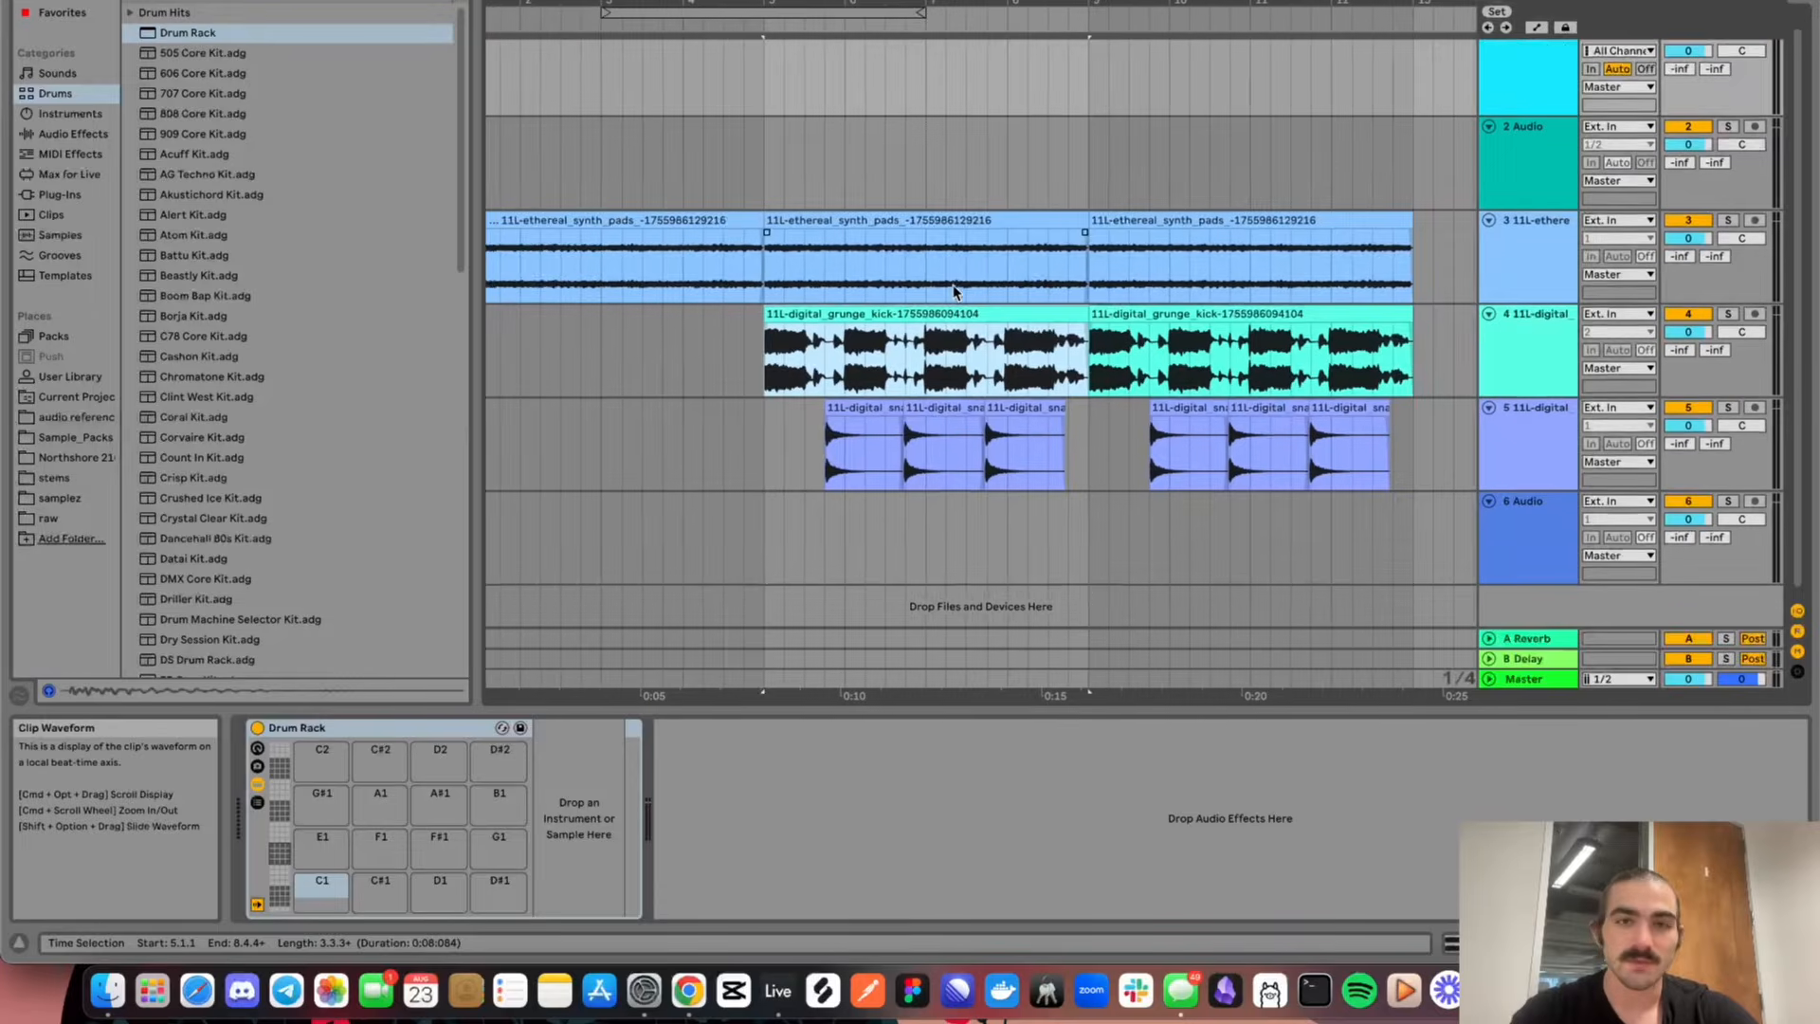
scroll(952, 291, down, 3)
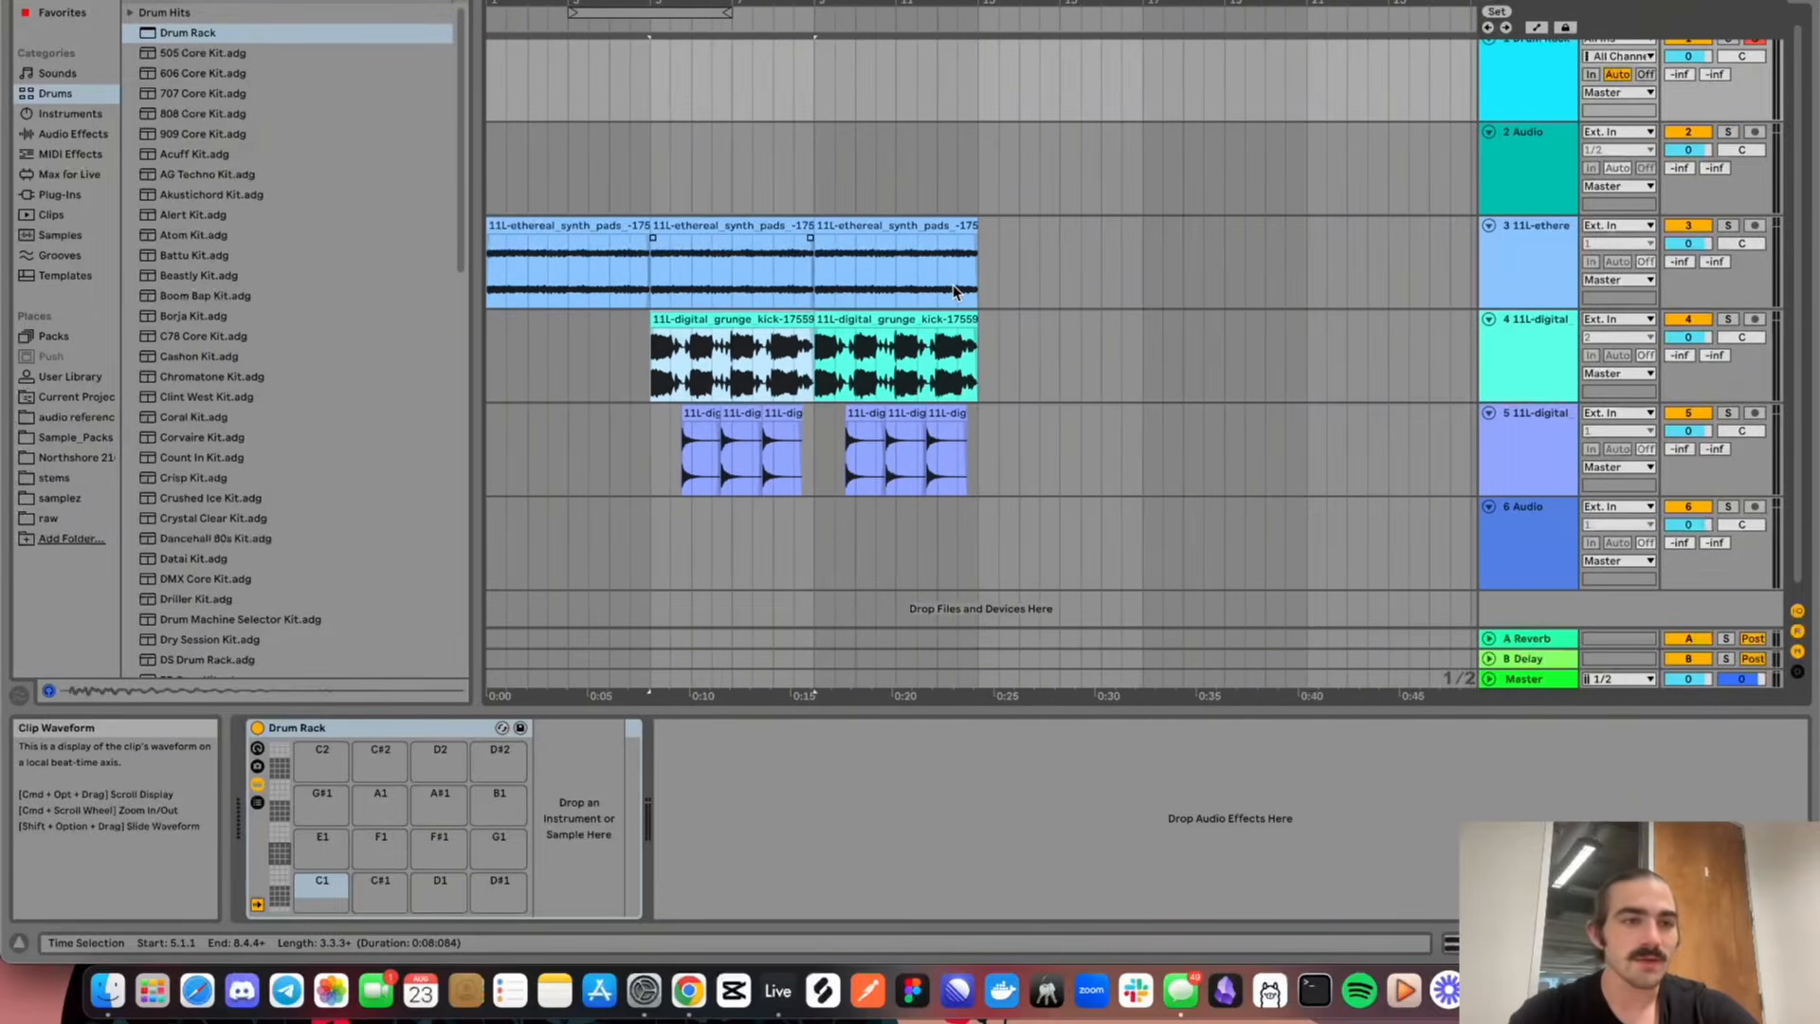
scroll(912, 334, down, 3)
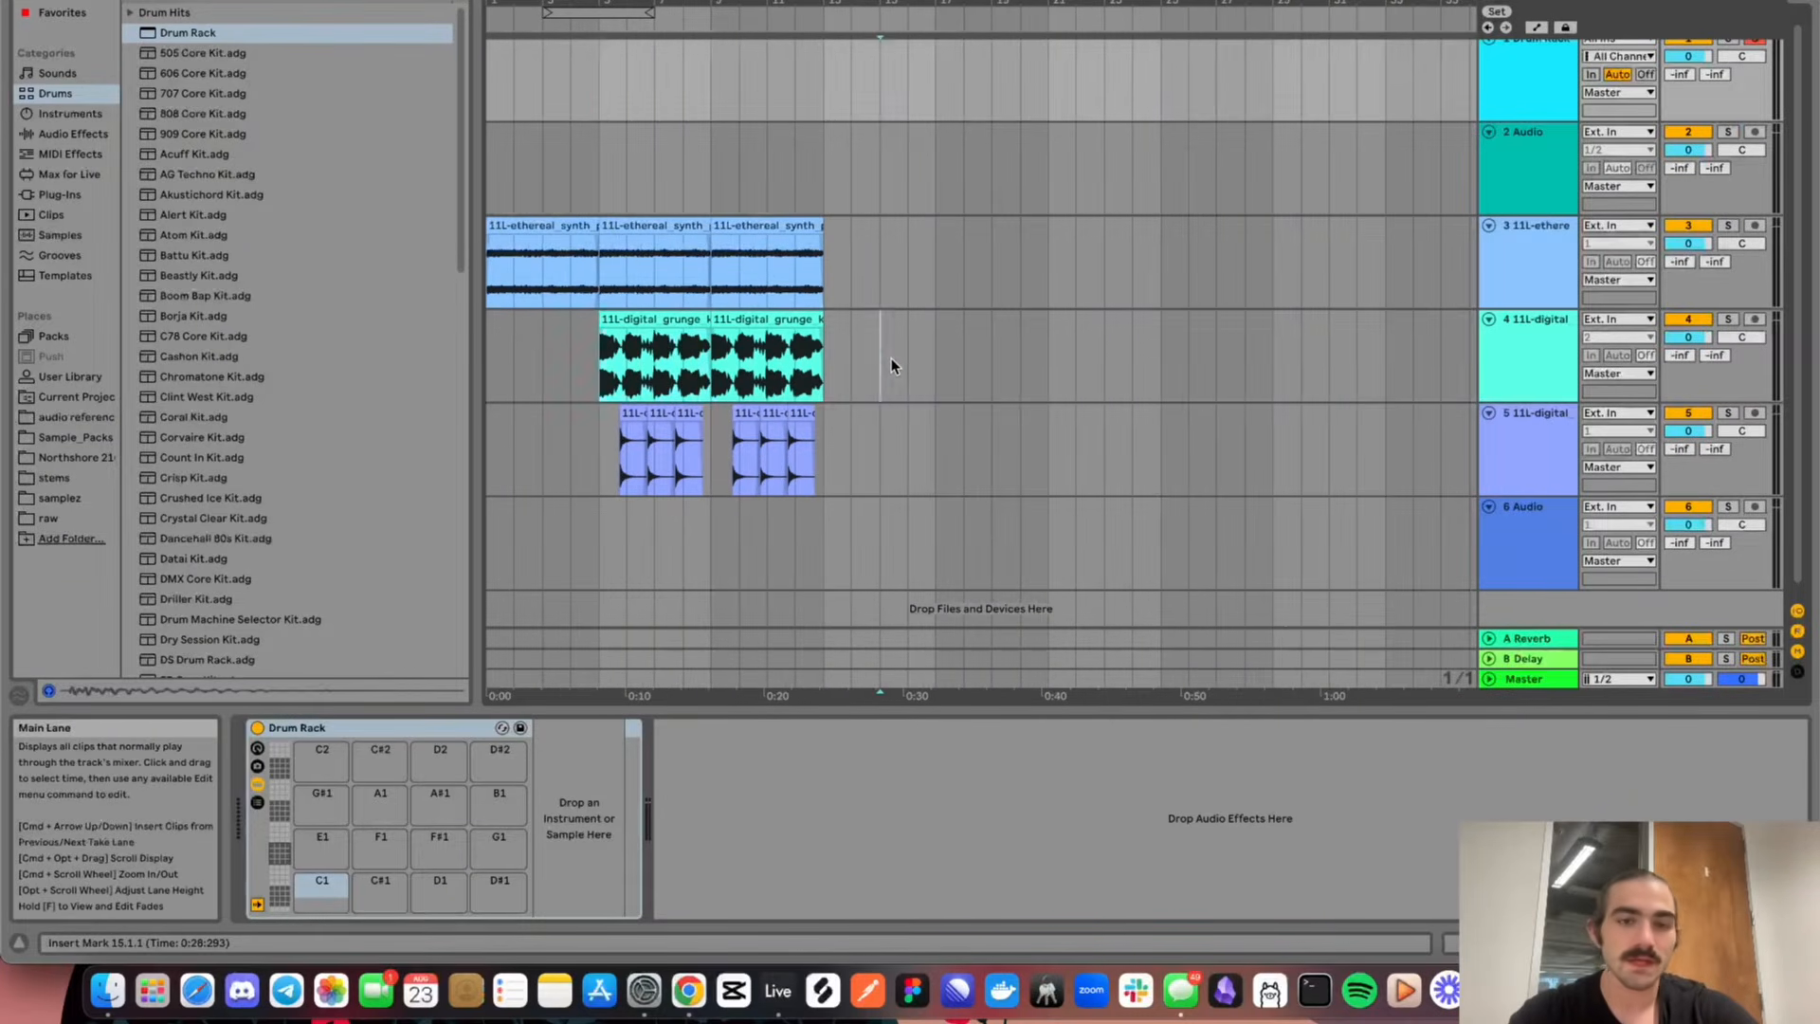
click(891, 366)
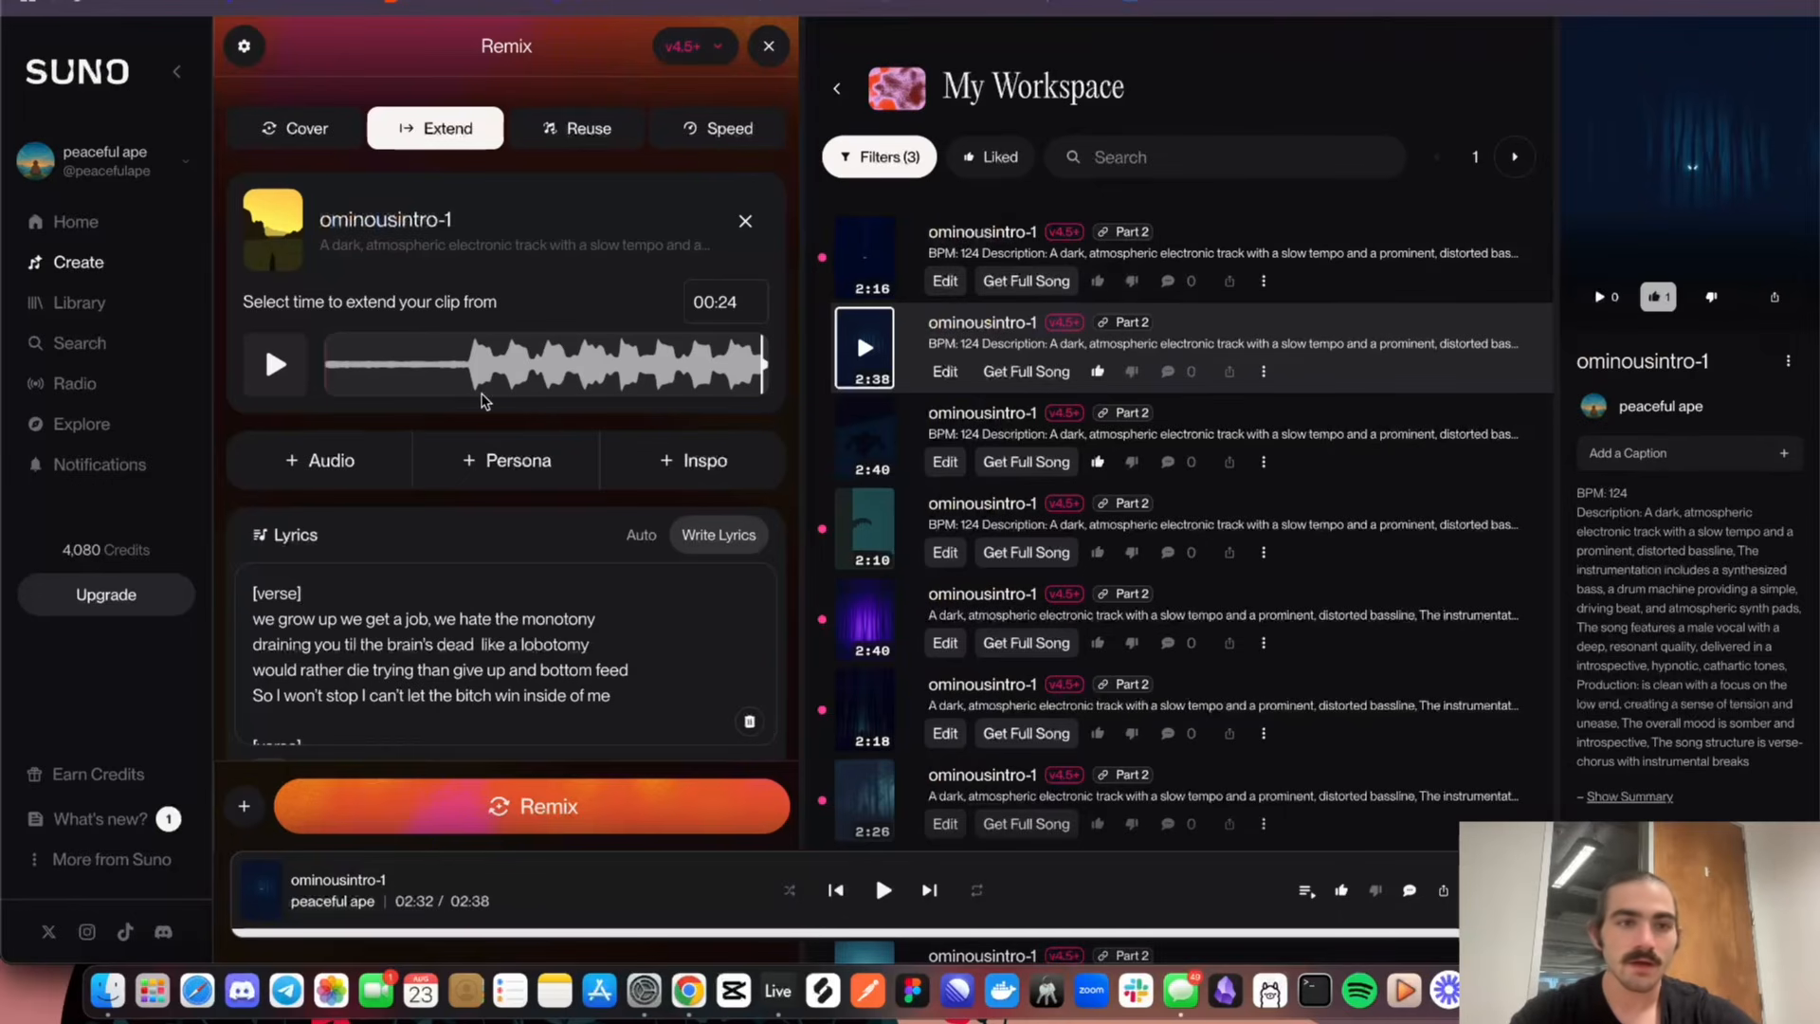
Check the options for adding audio to the remix, and play the ominousintro-1 clip selected for extension
scroll(483, 400, down, 2)
scroll(483, 401, up, 2)
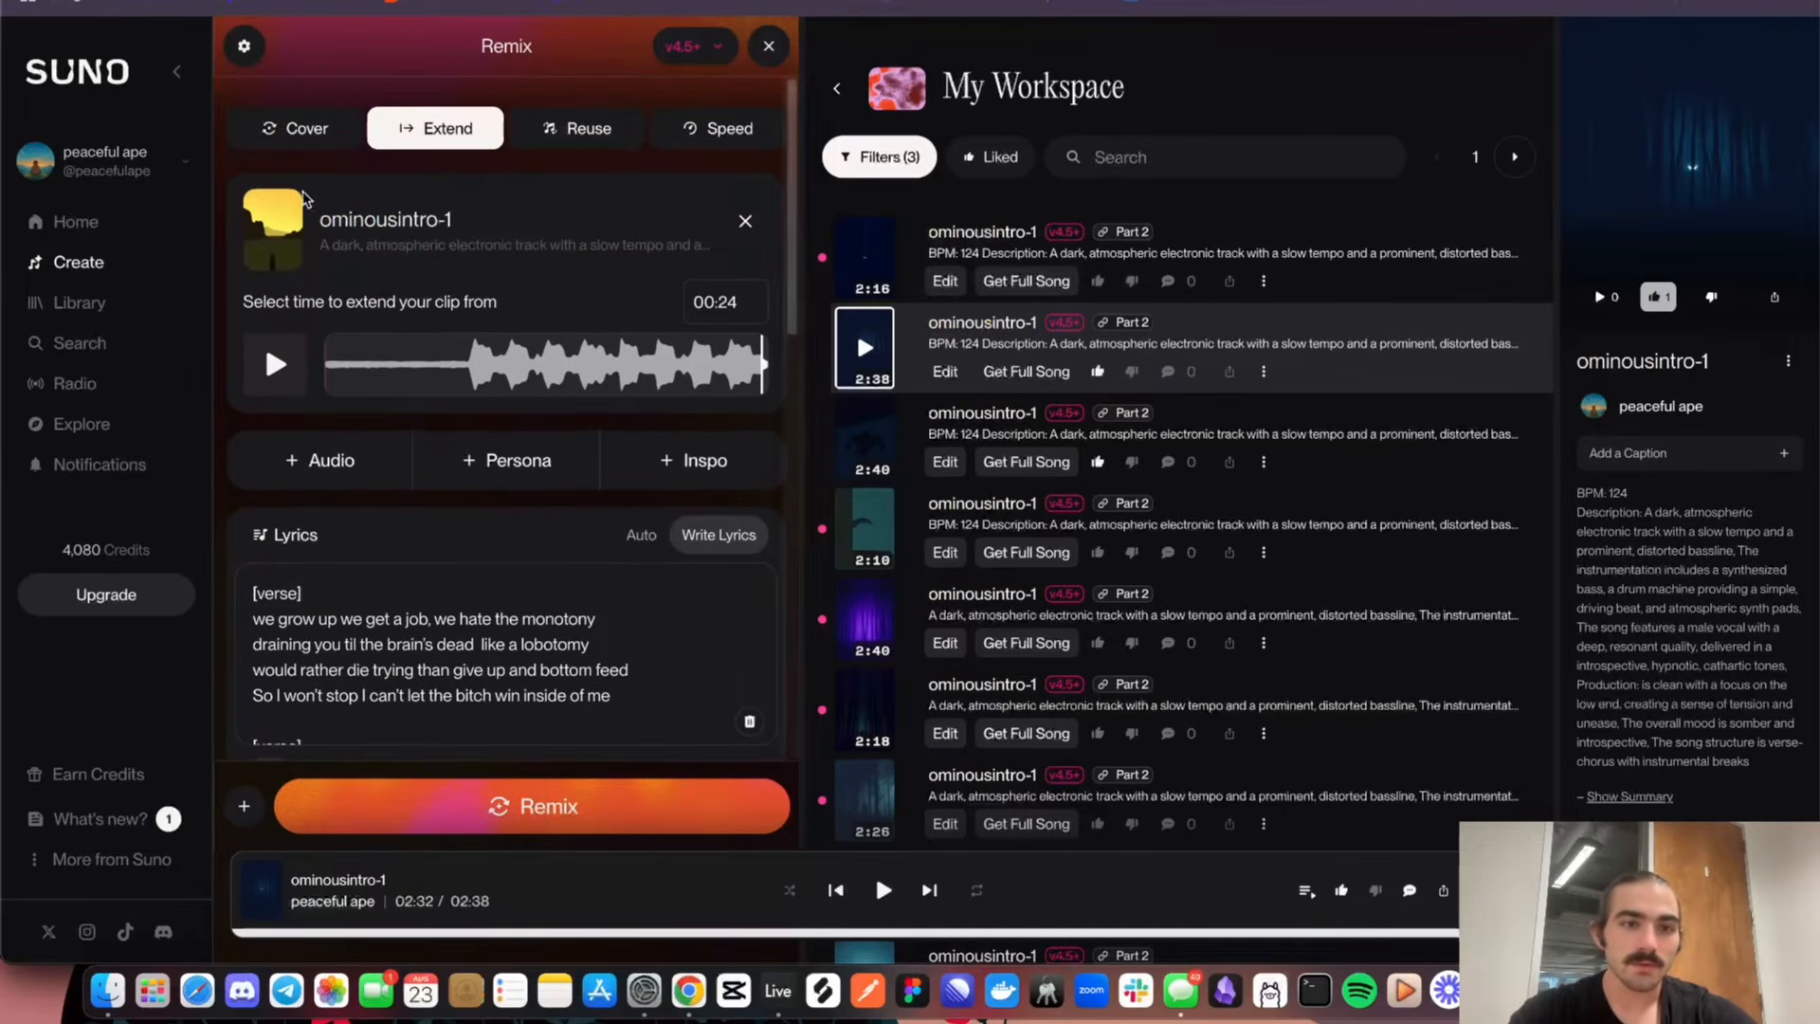
click(341, 462)
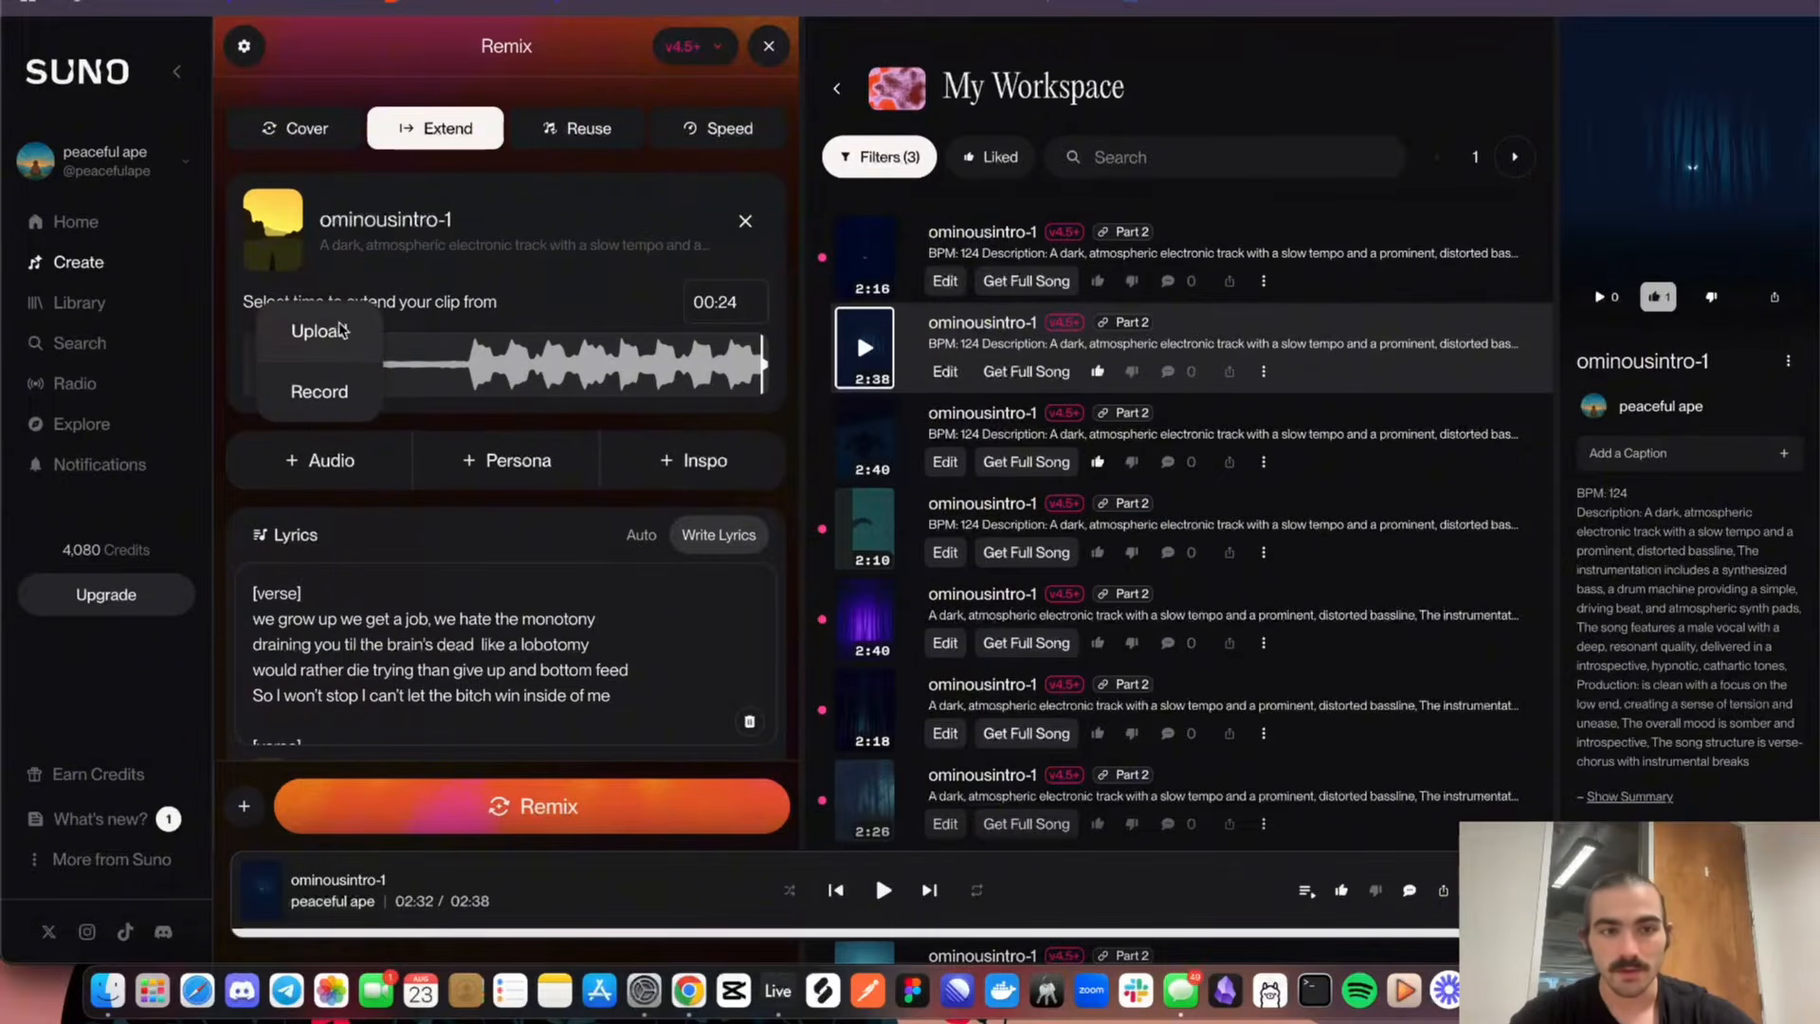
click(342, 463)
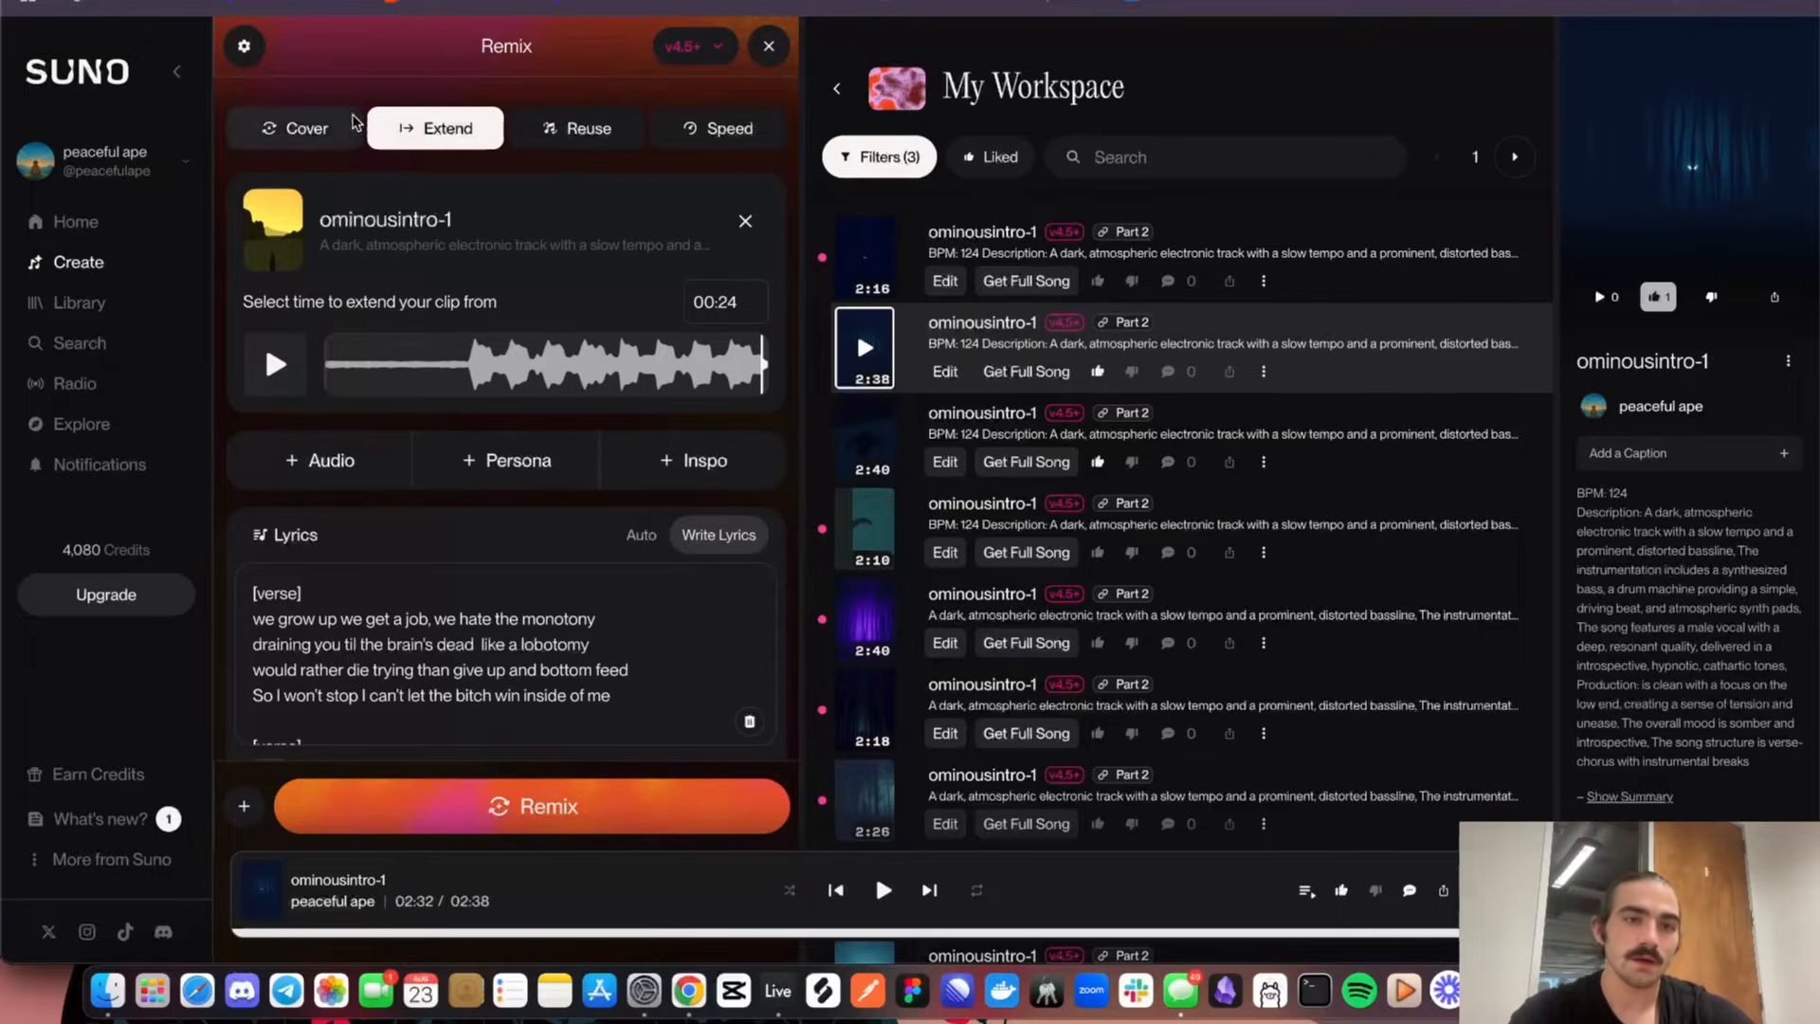
click(294, 376)
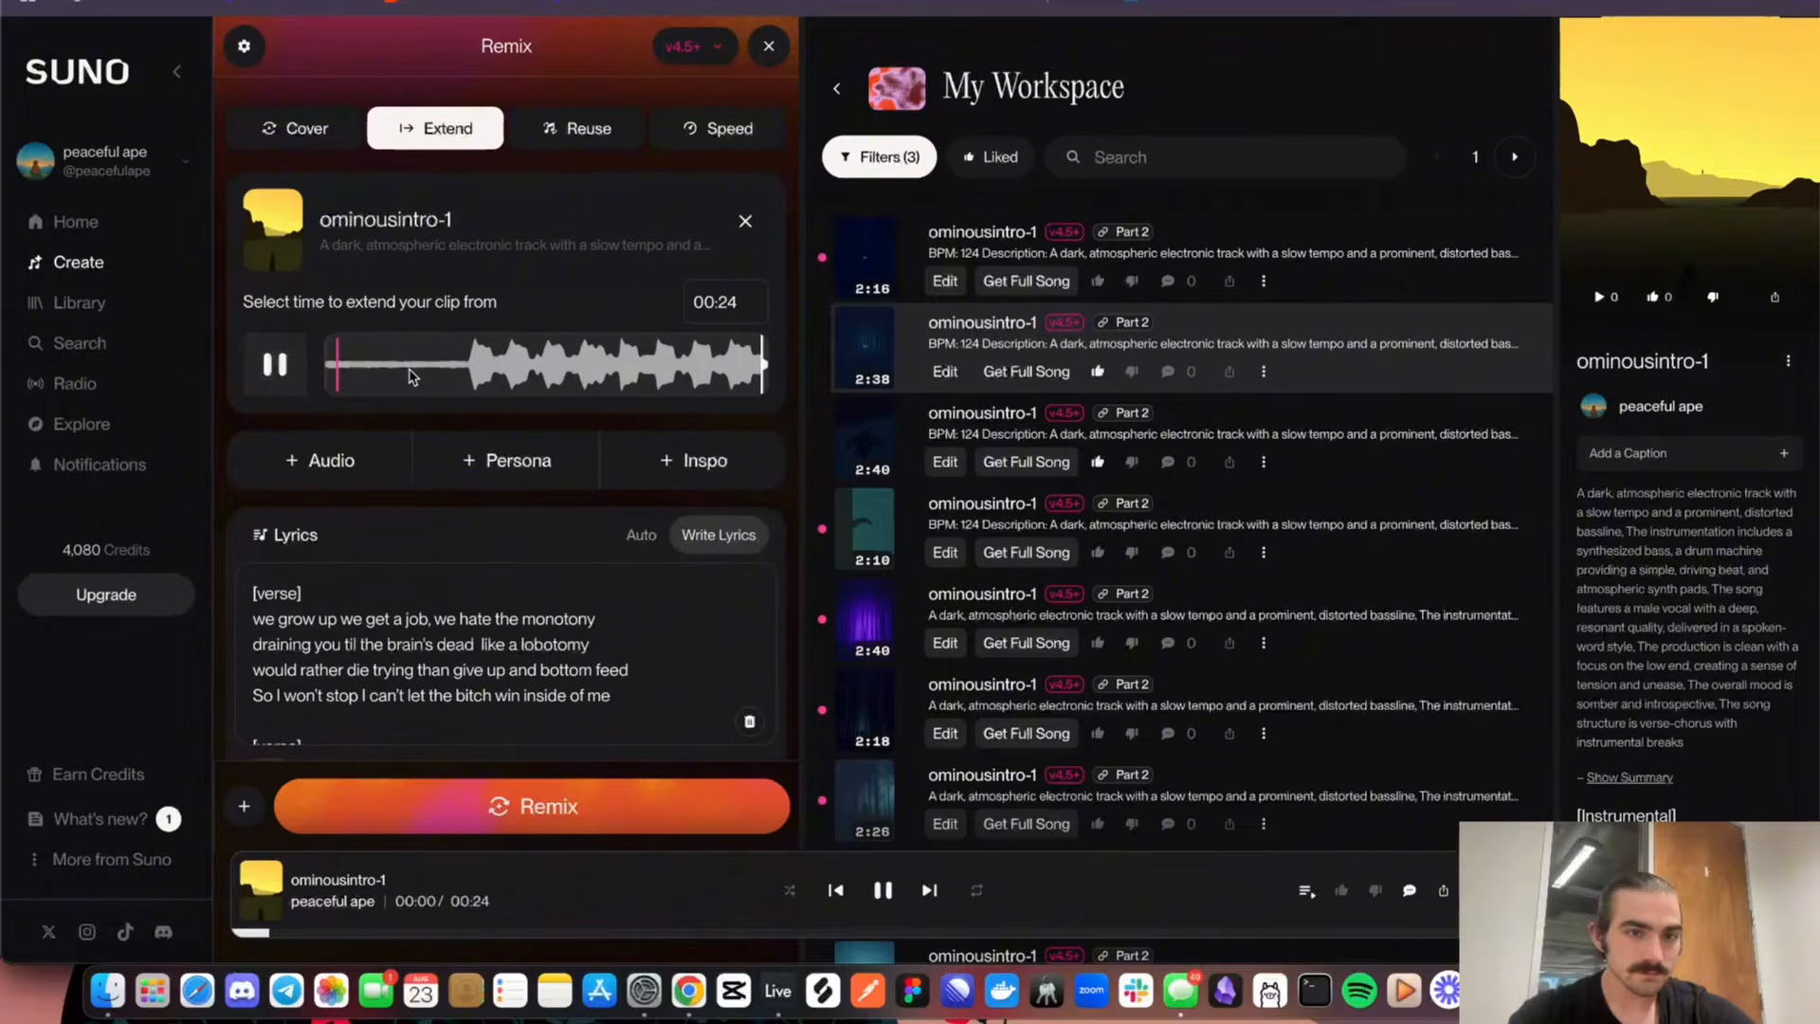
Listen to the ominousintro-1 clip from where its beat comes in, and review the lyrics entered for the extension
click(468, 366)
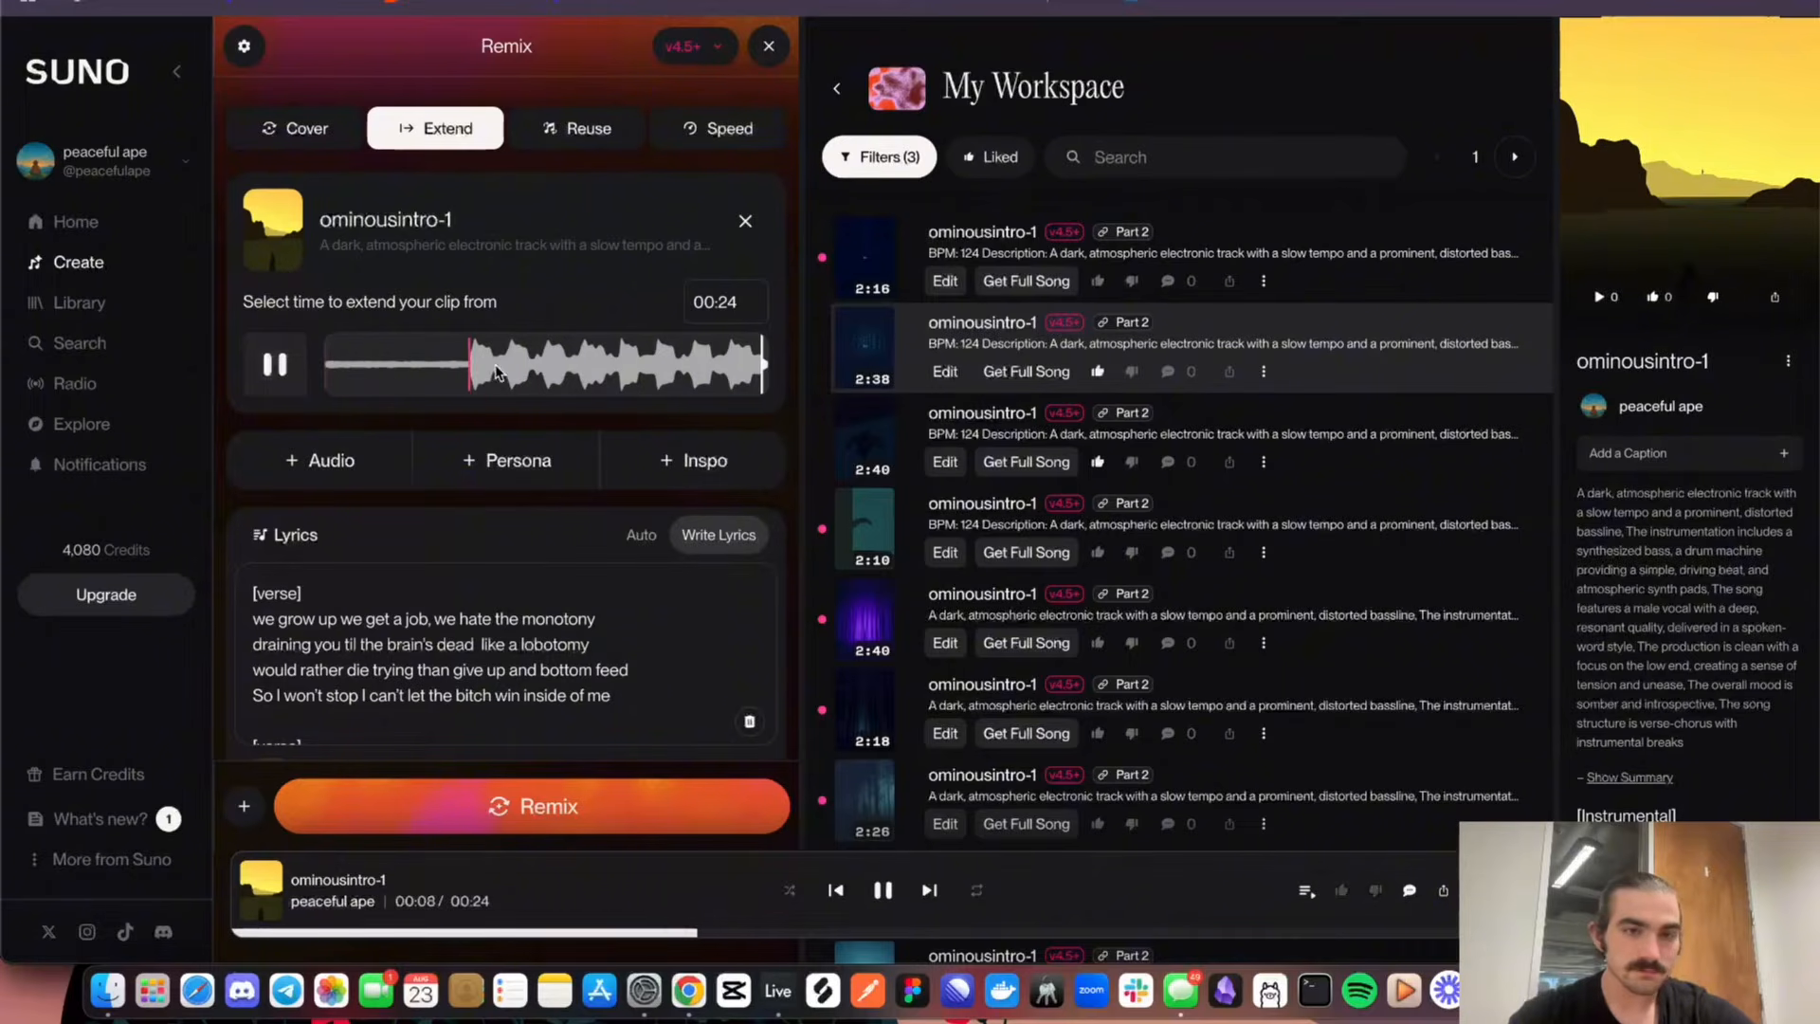
click(271, 370)
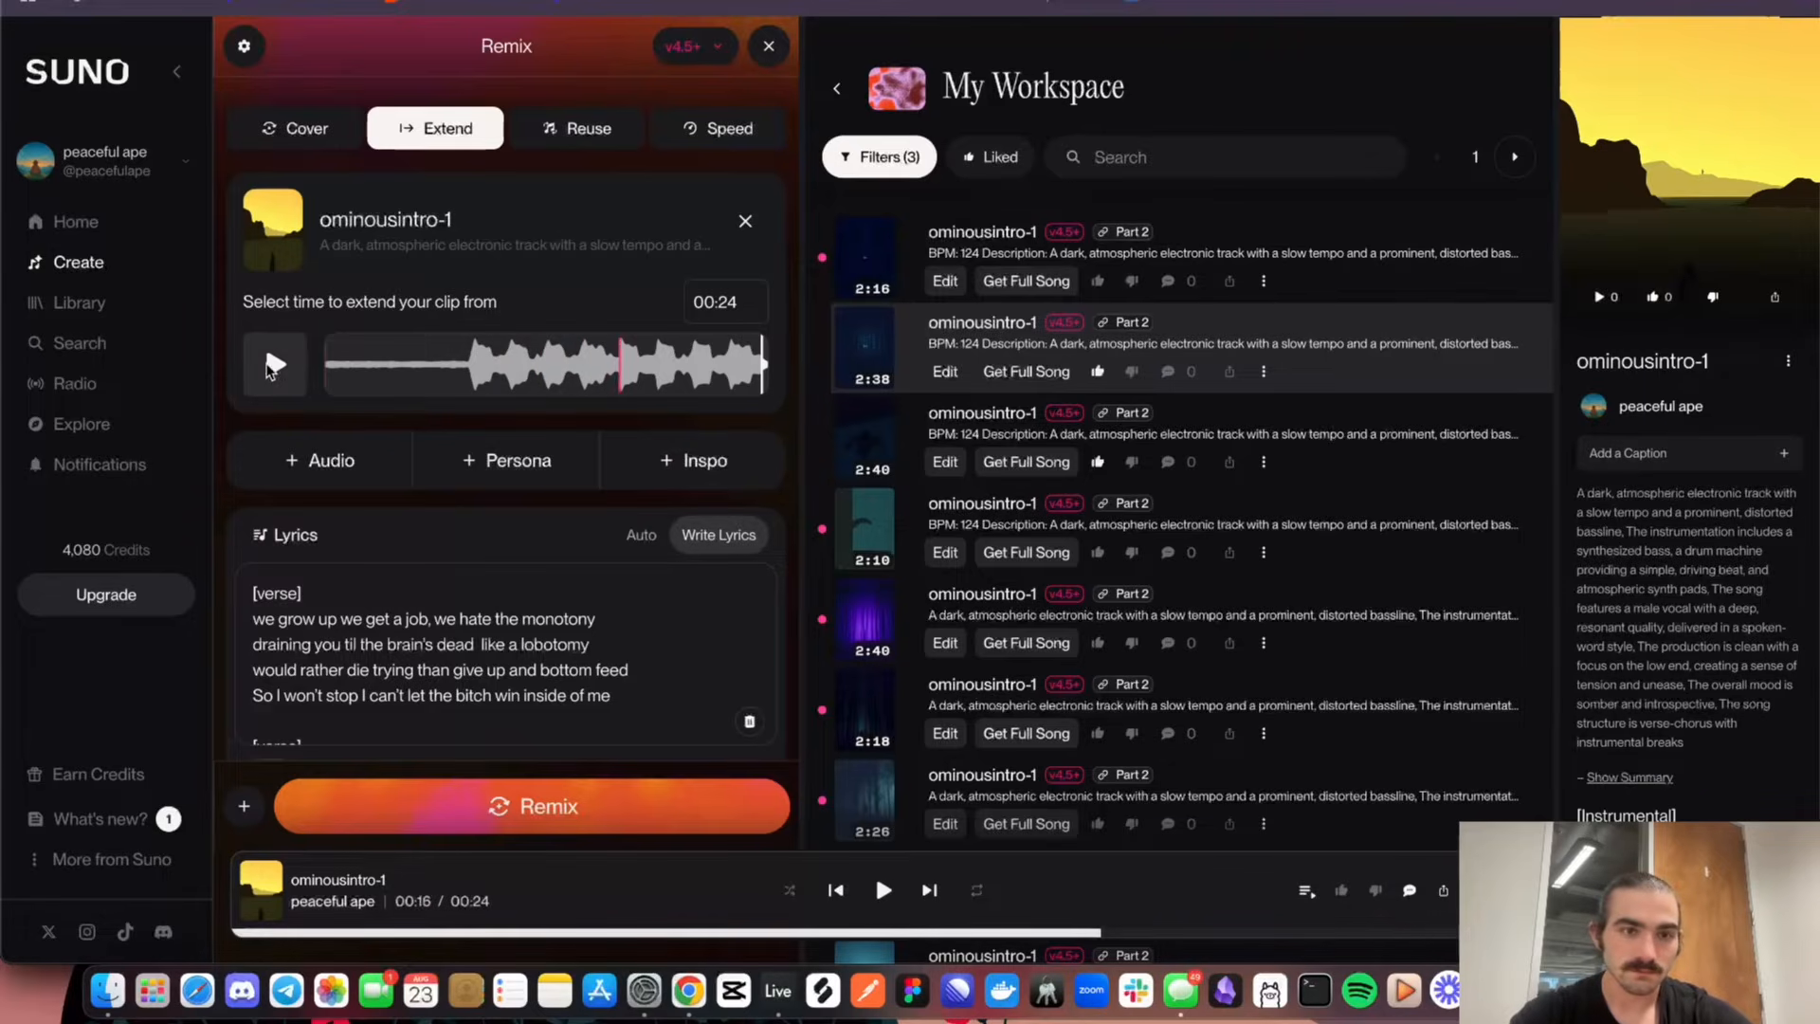
click(582, 595)
key(super+a)
scroll(560, 590, down, 1)
scroll(560, 589, up, 1)
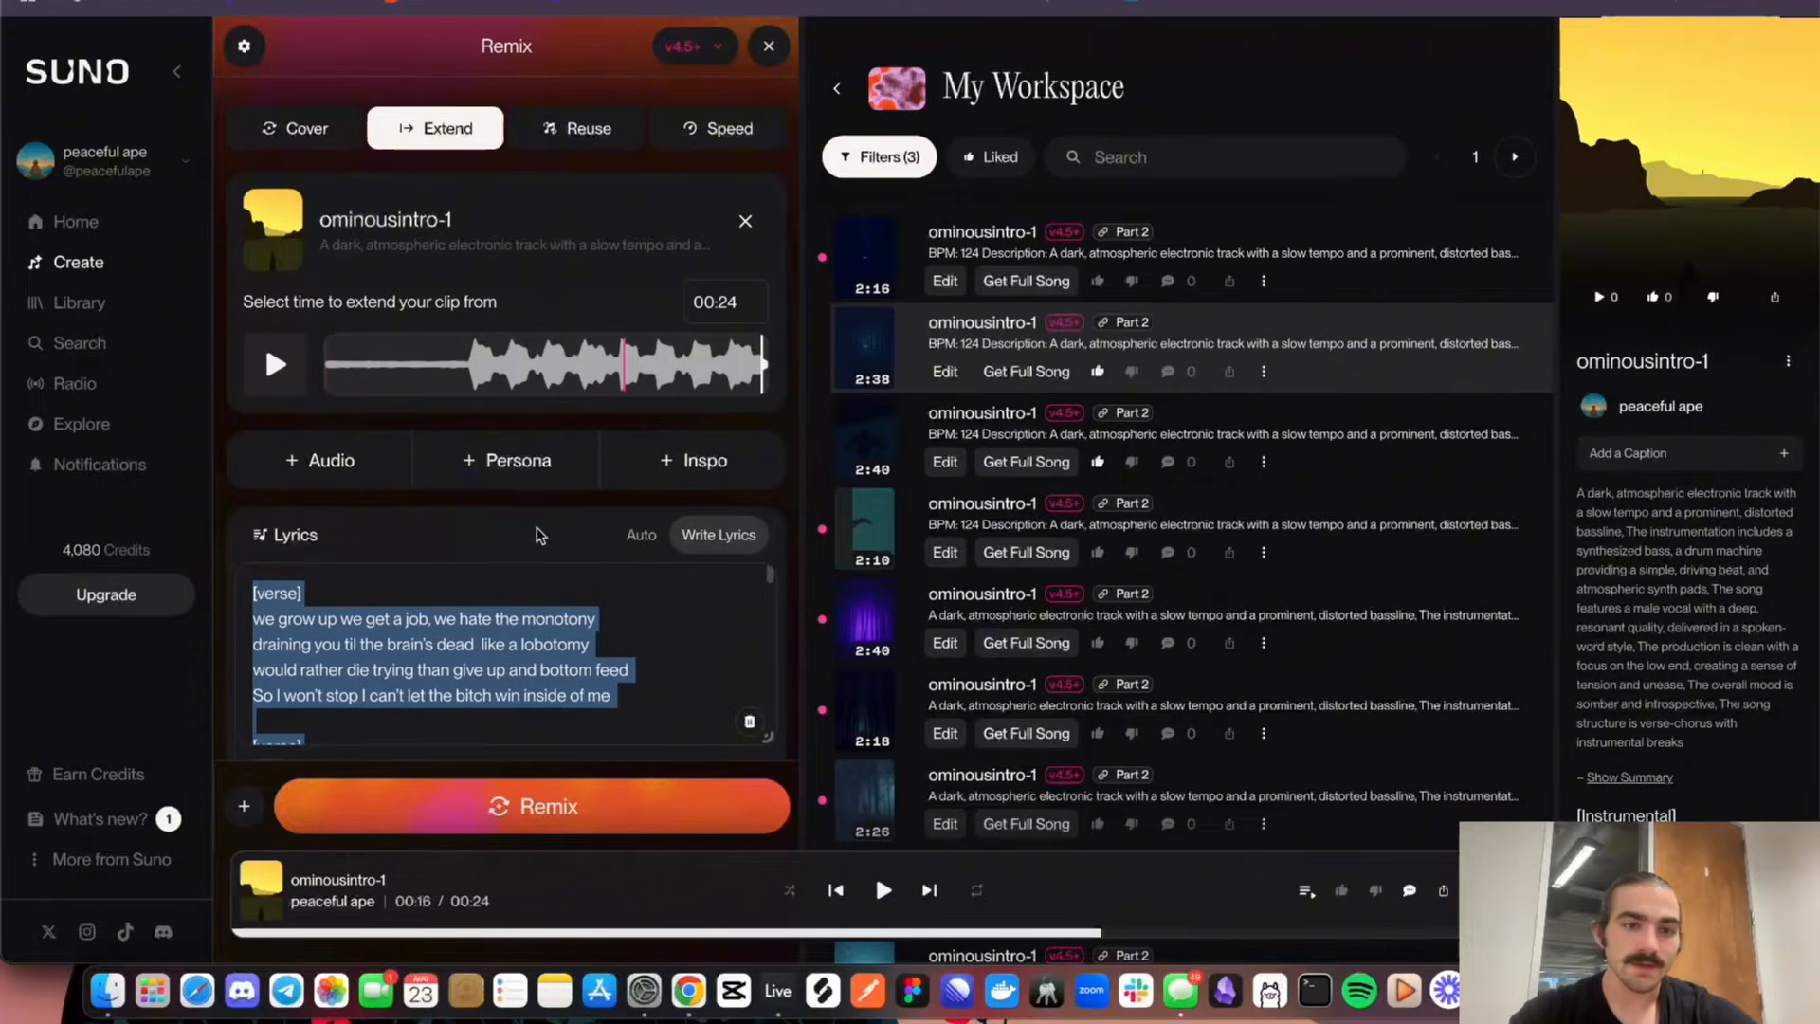
scroll(545, 550, down, 5)
scroll(537, 528, down, 4)
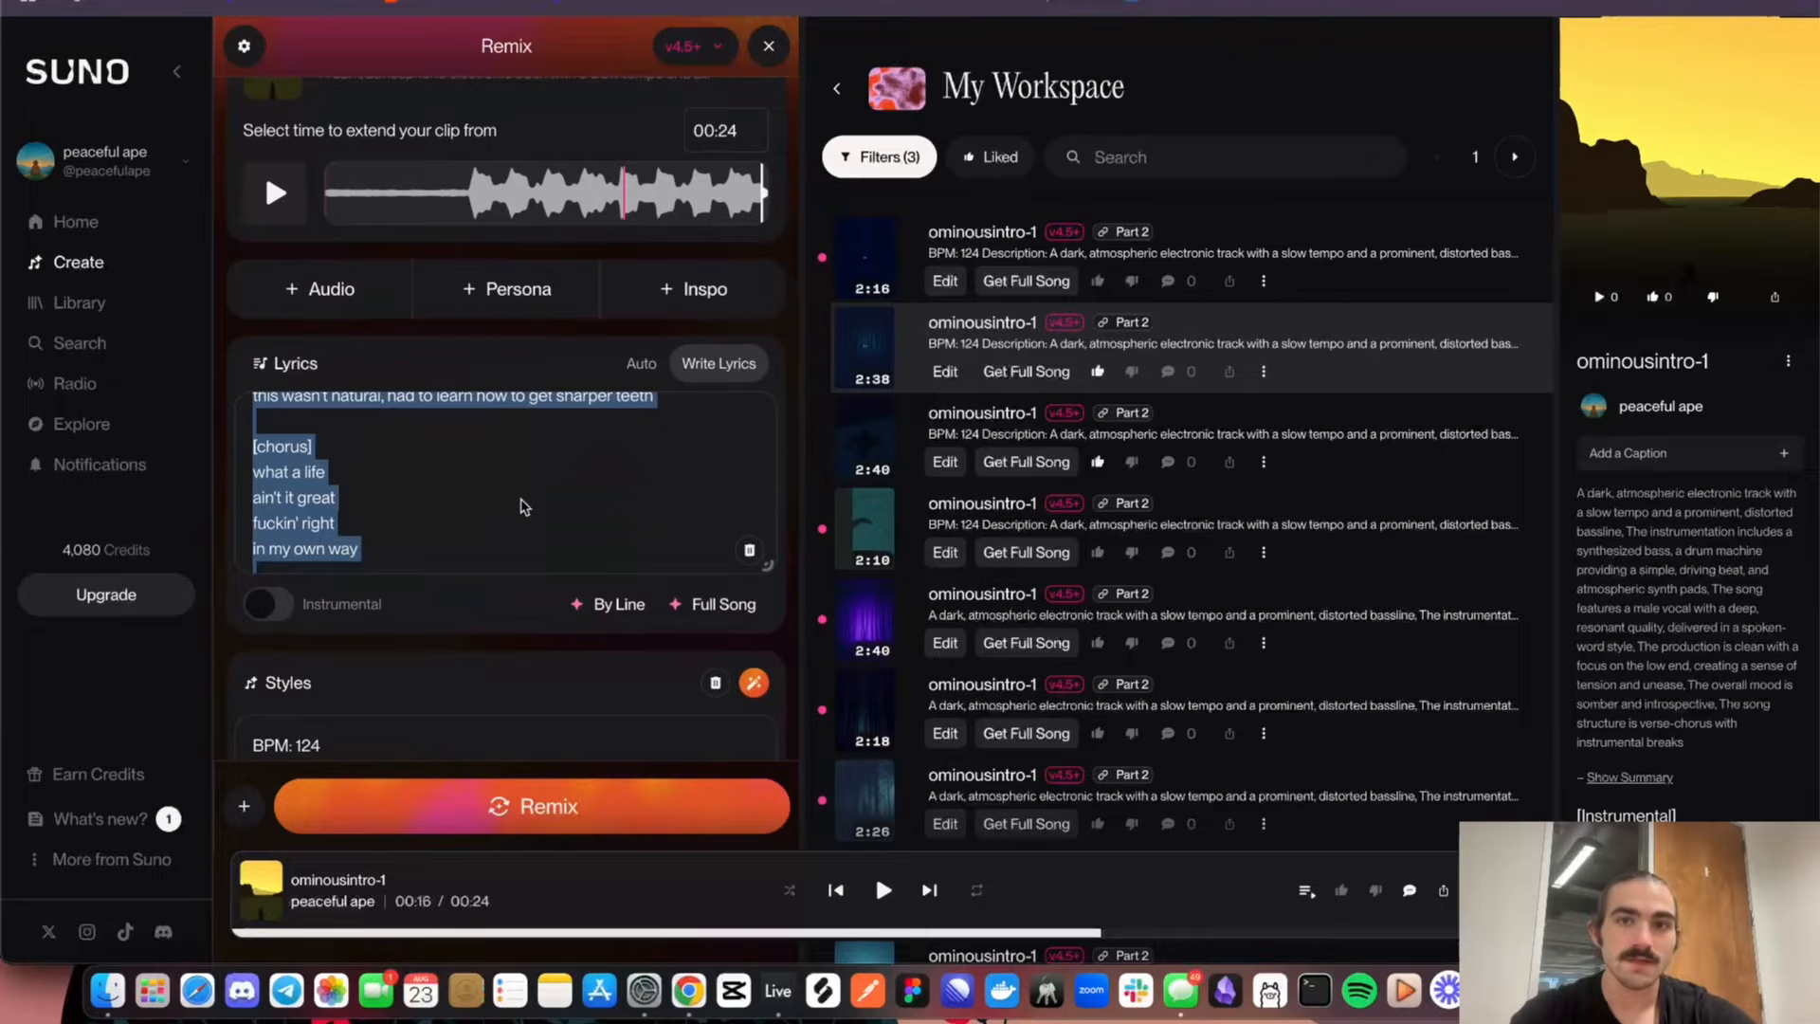
Switch to the Taste + AI board in tldraw and review the Constraints section's lyrics outline, chorus text and music note
click(1077, 2)
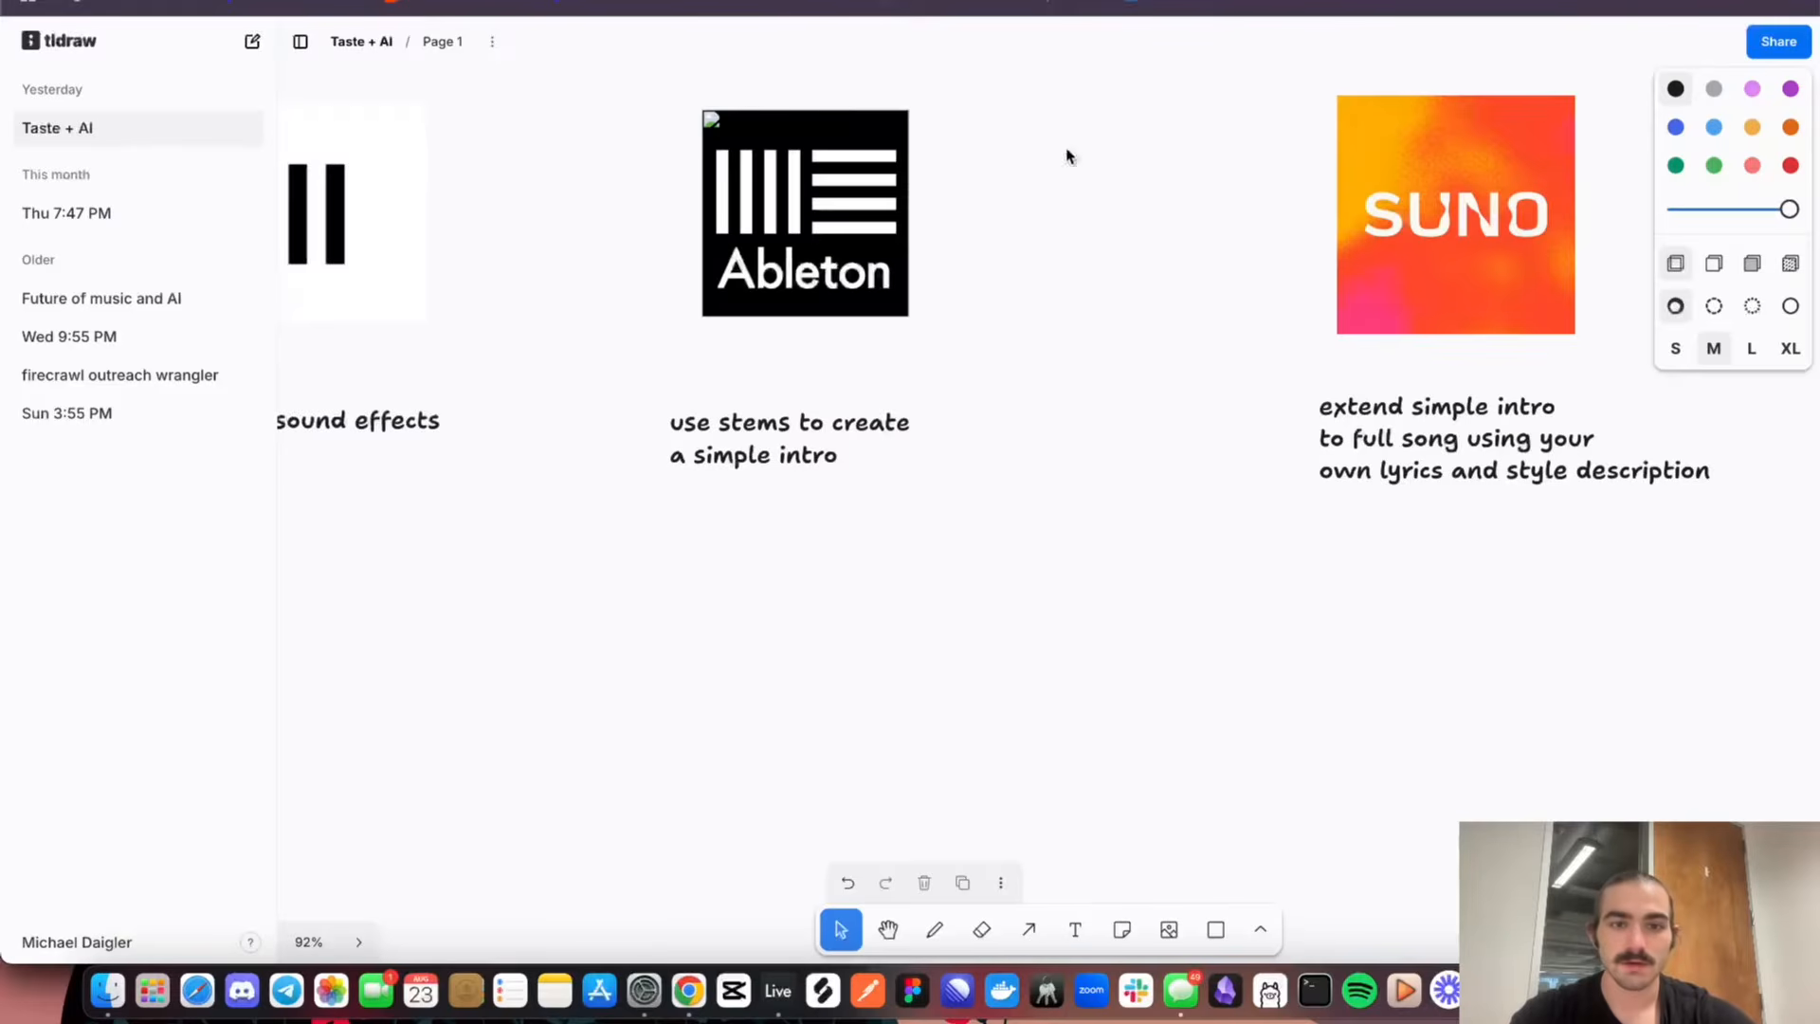
scroll(898, 512, left, 15)
scroll(898, 511, down, 5)
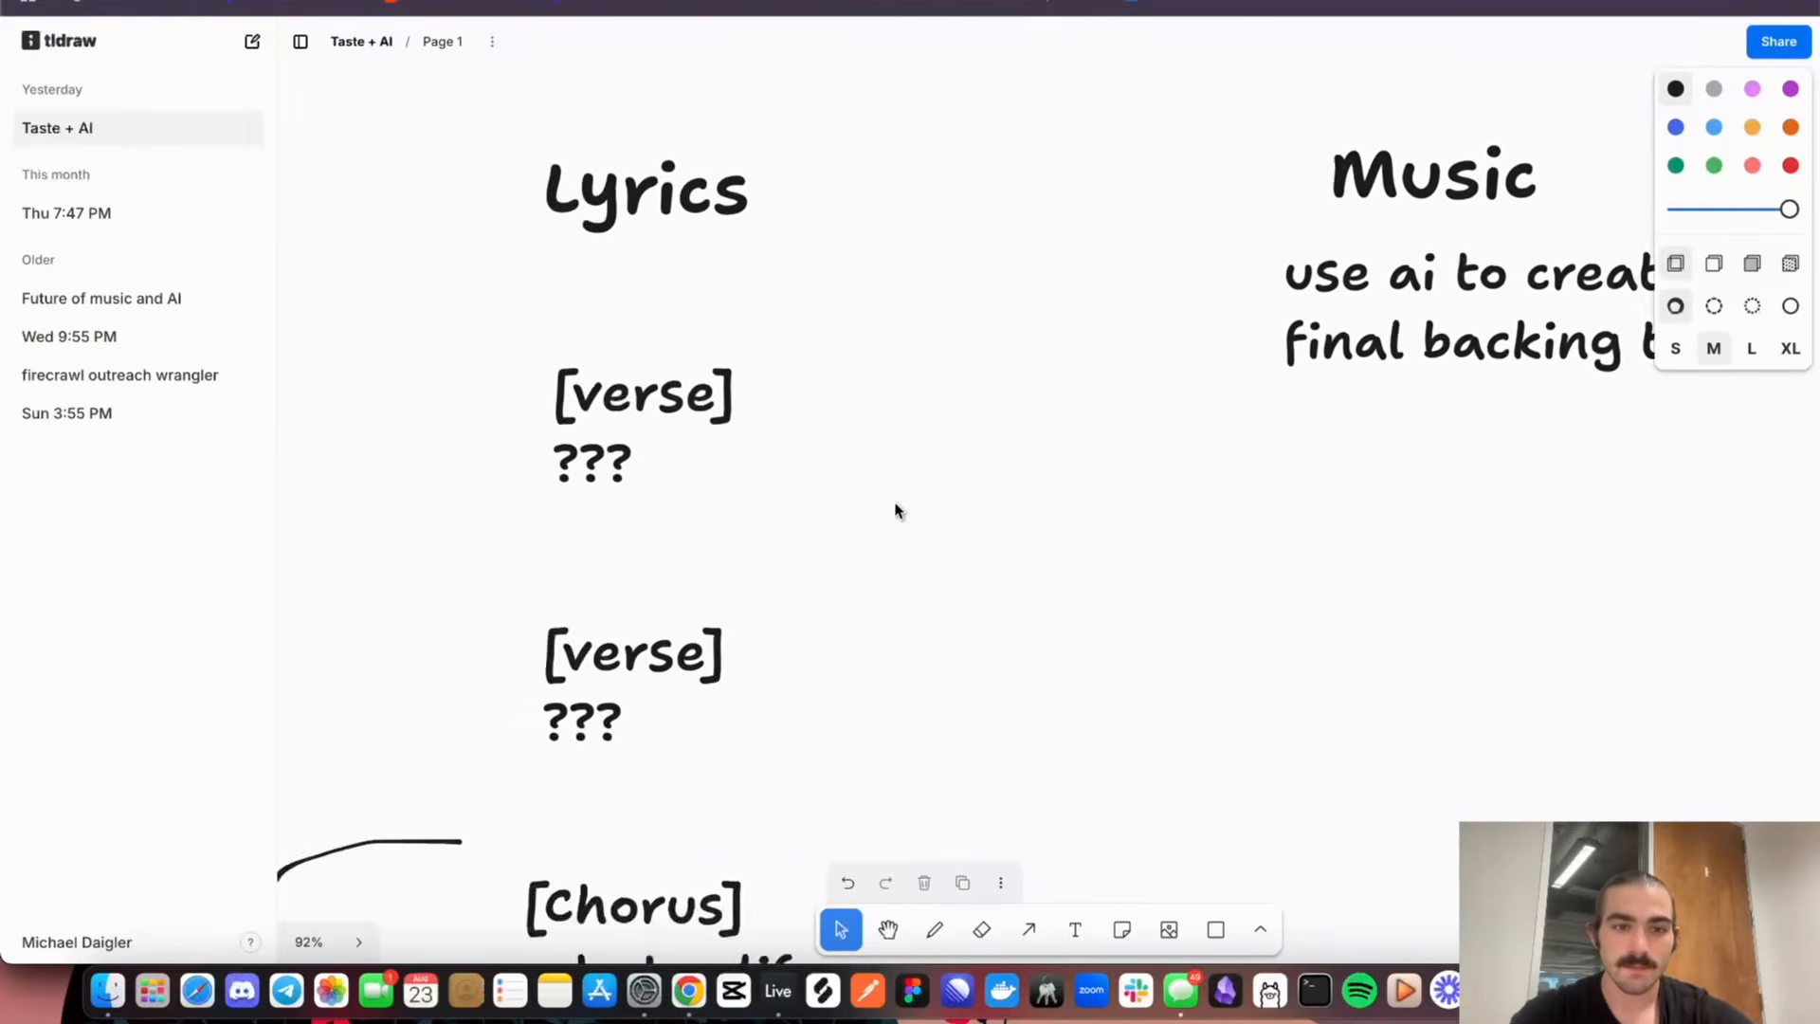
scroll(897, 512, down, 5)
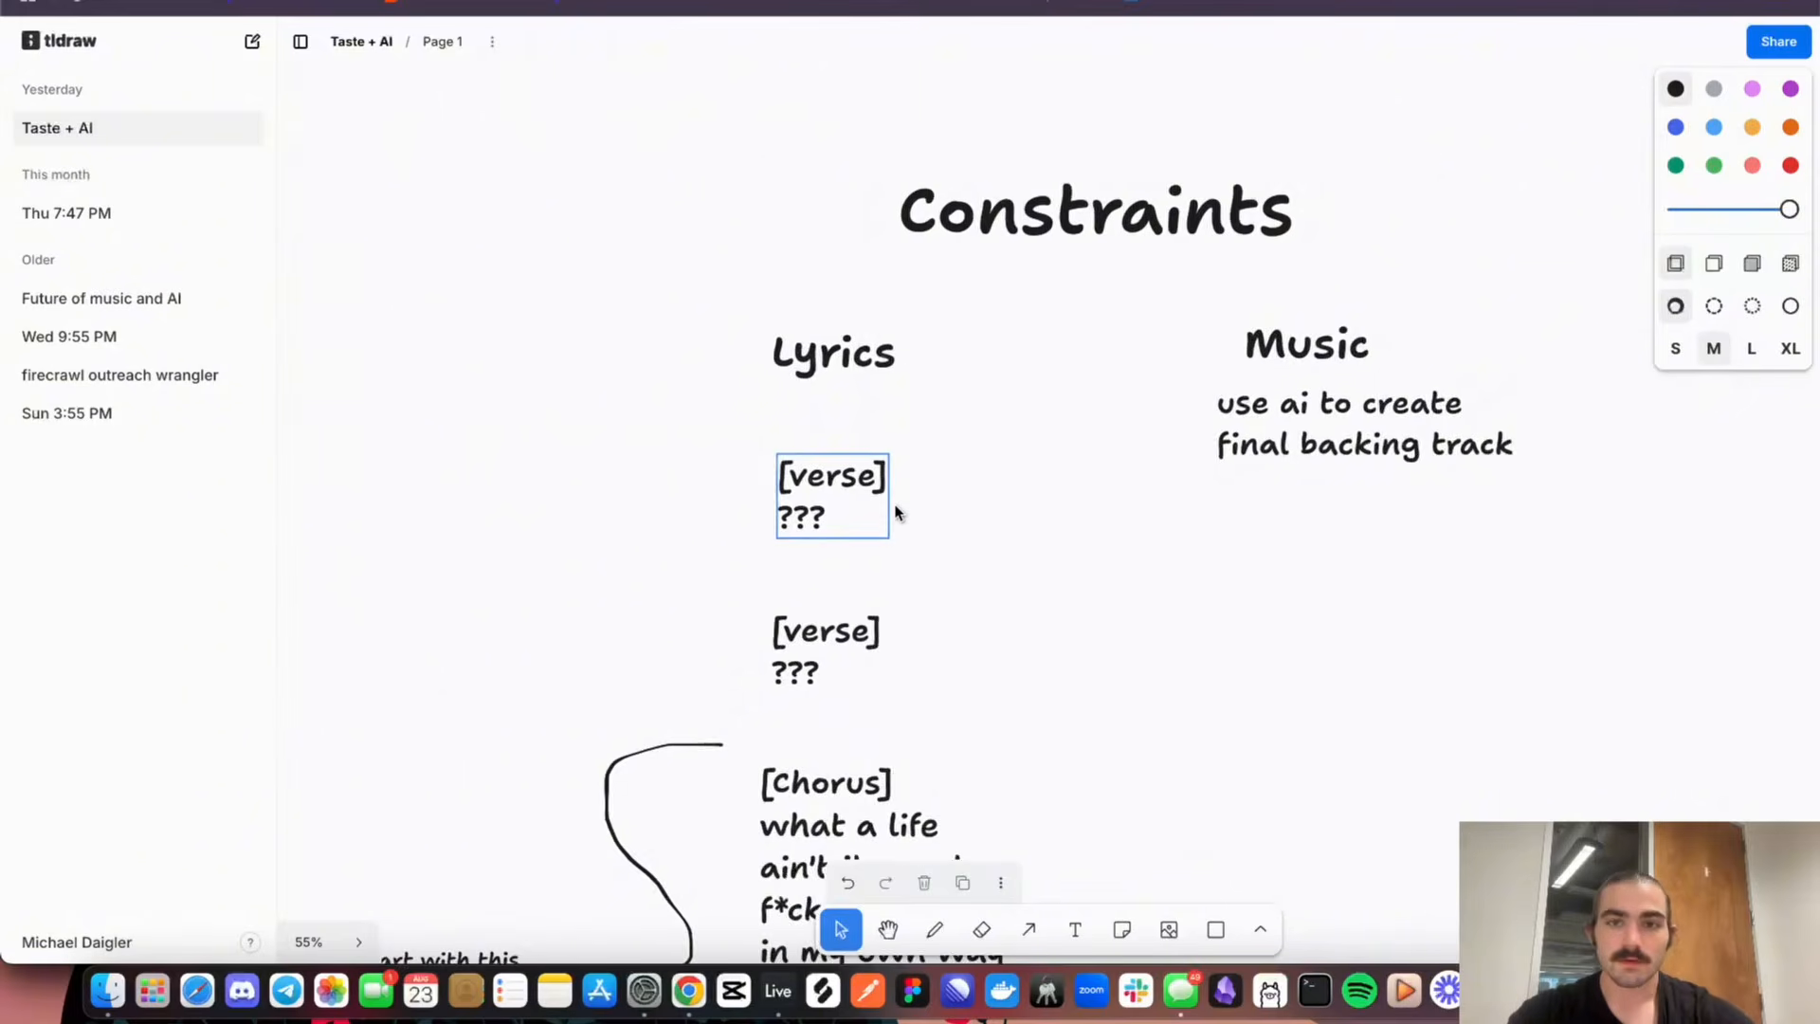
scroll(898, 512, down, 2)
scroll(896, 512, down, 3)
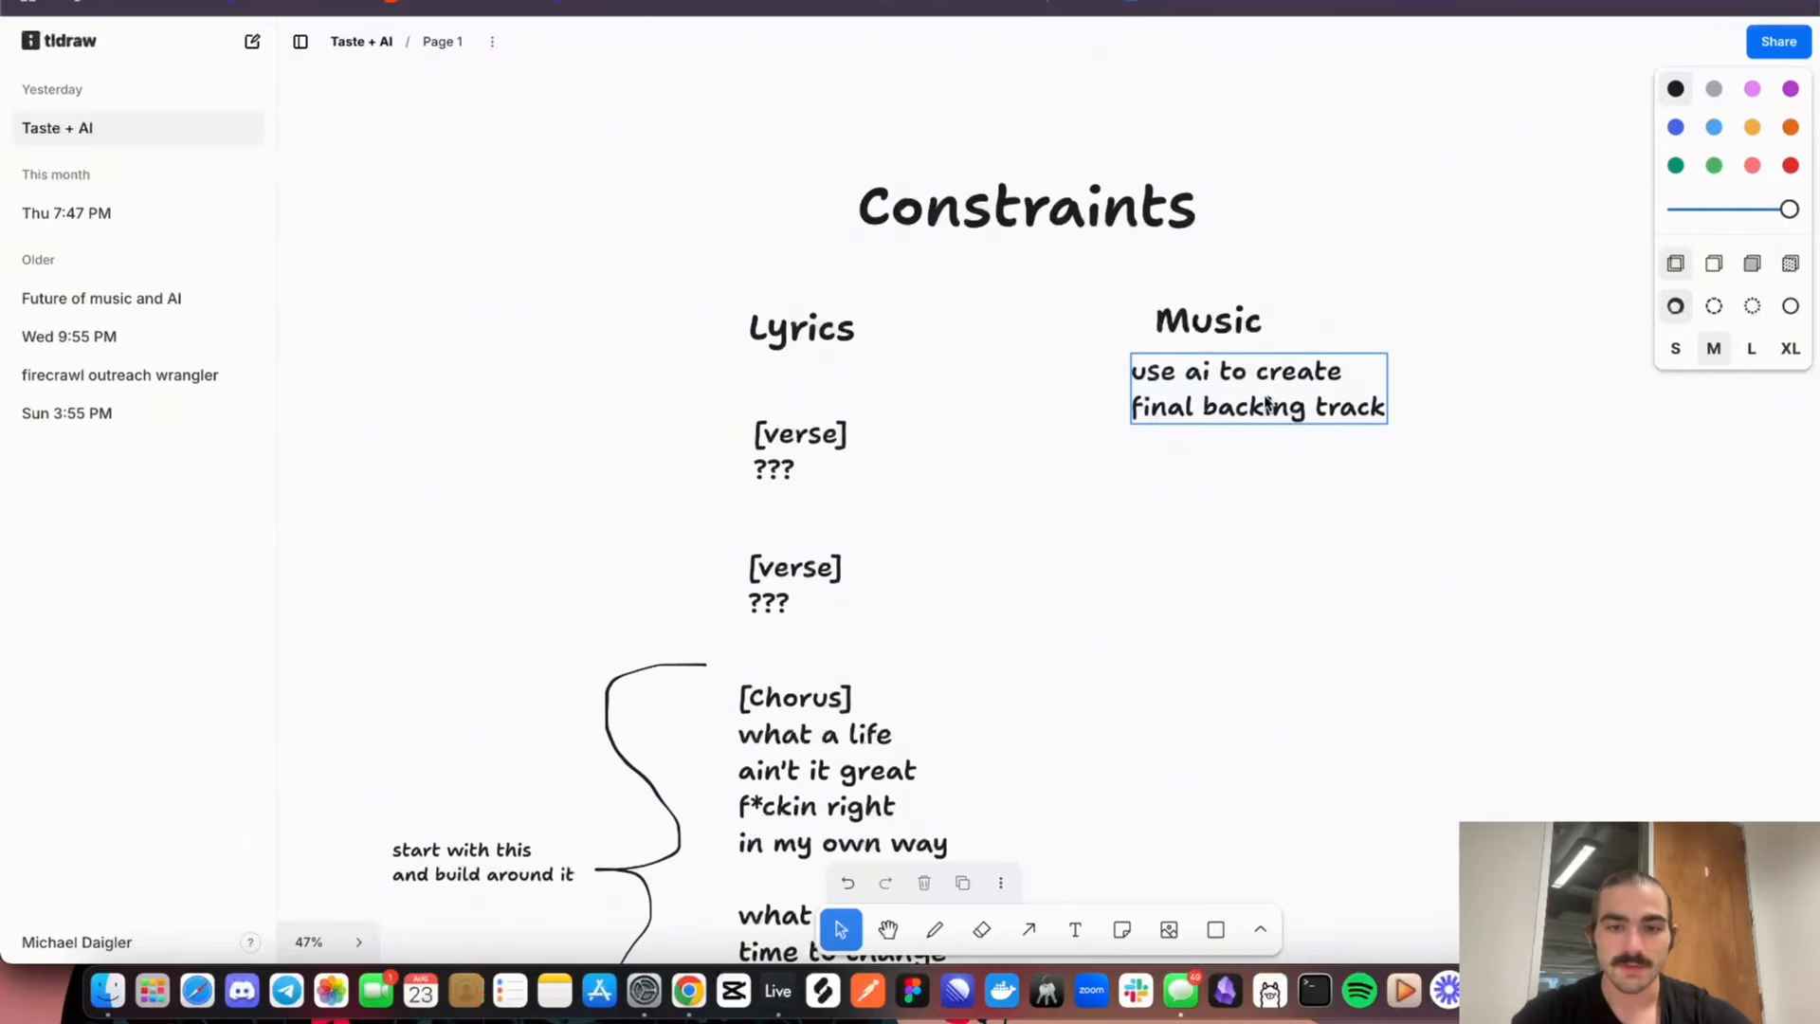
scroll(1074, 615, down, 1)
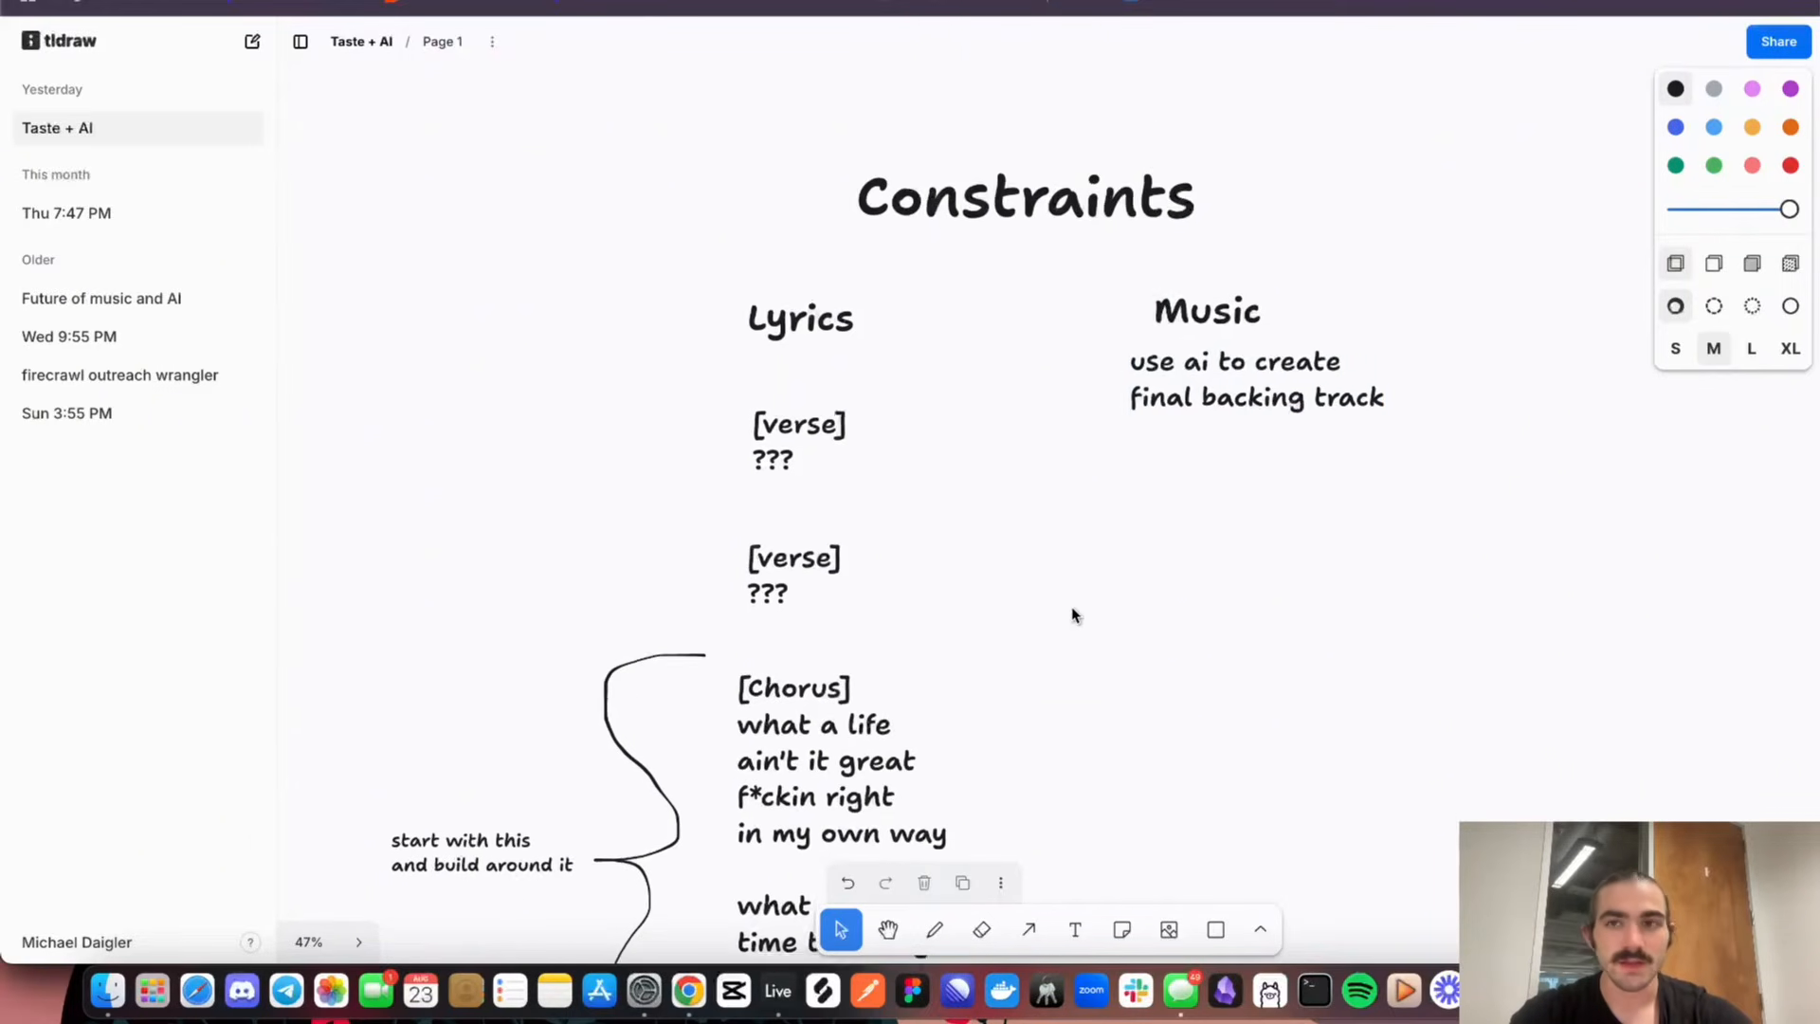
scroll(1074, 614, down, 2)
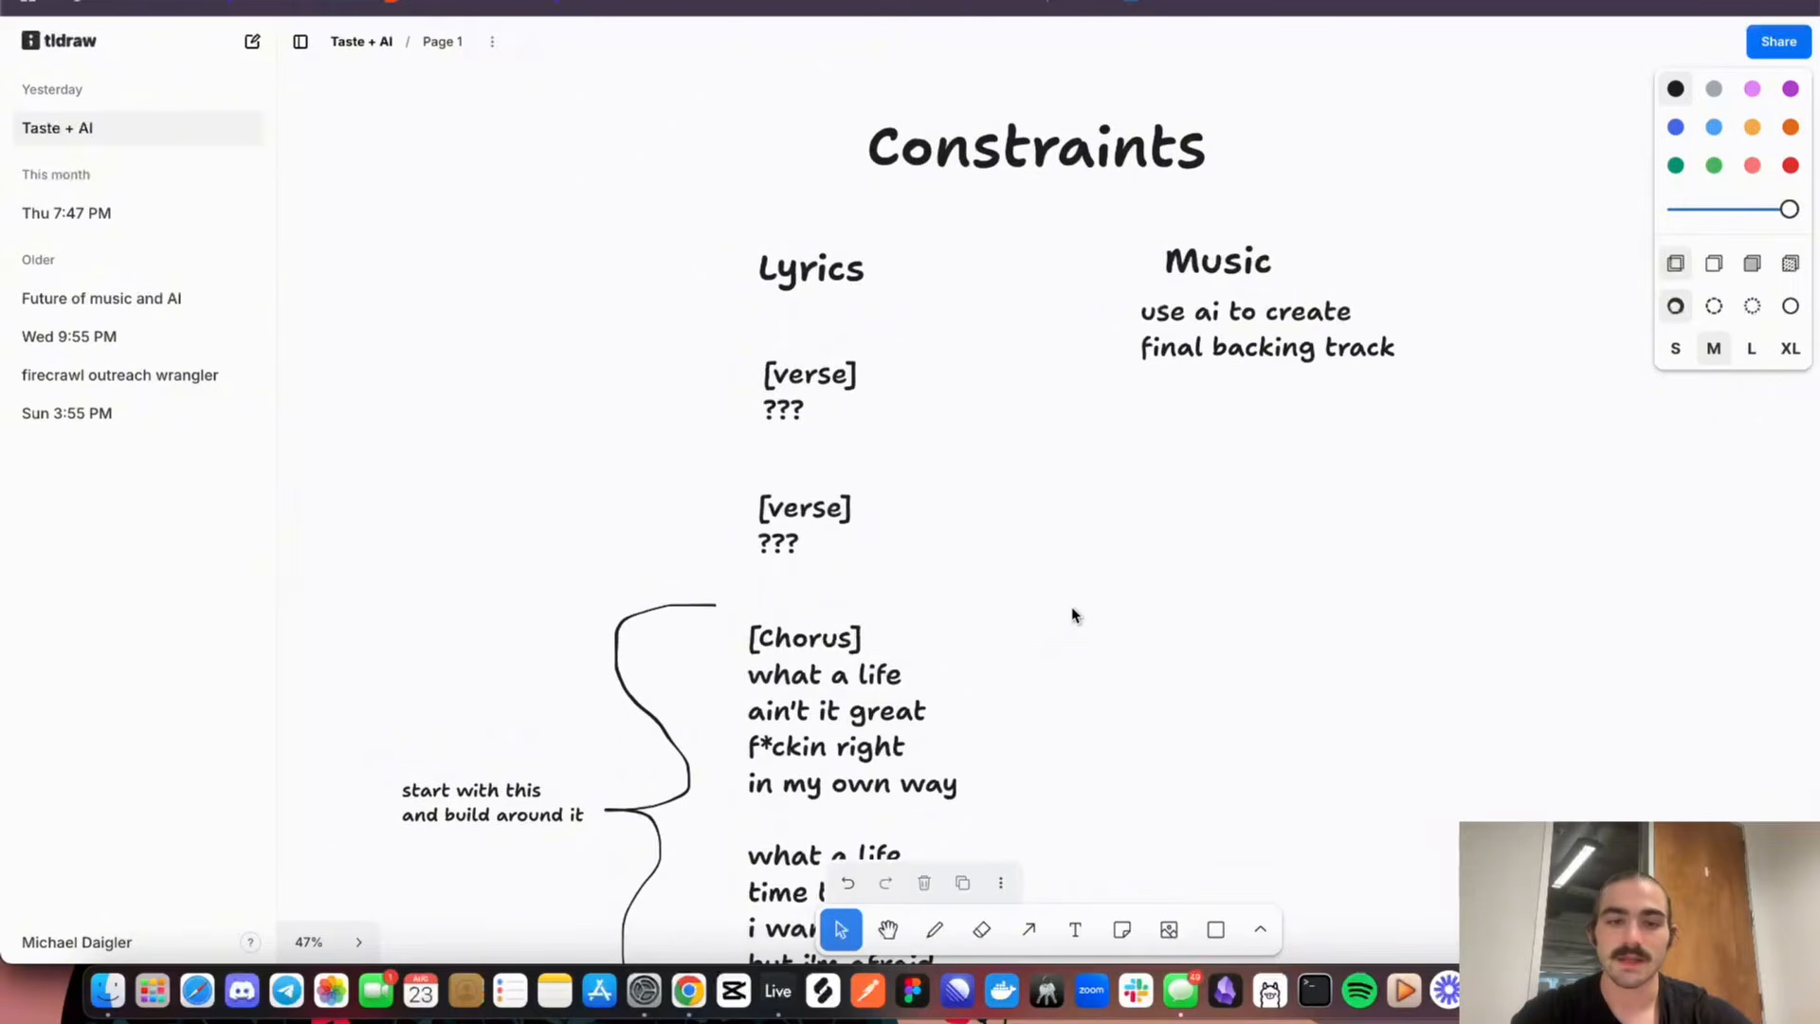
scroll(1074, 614, down, 4)
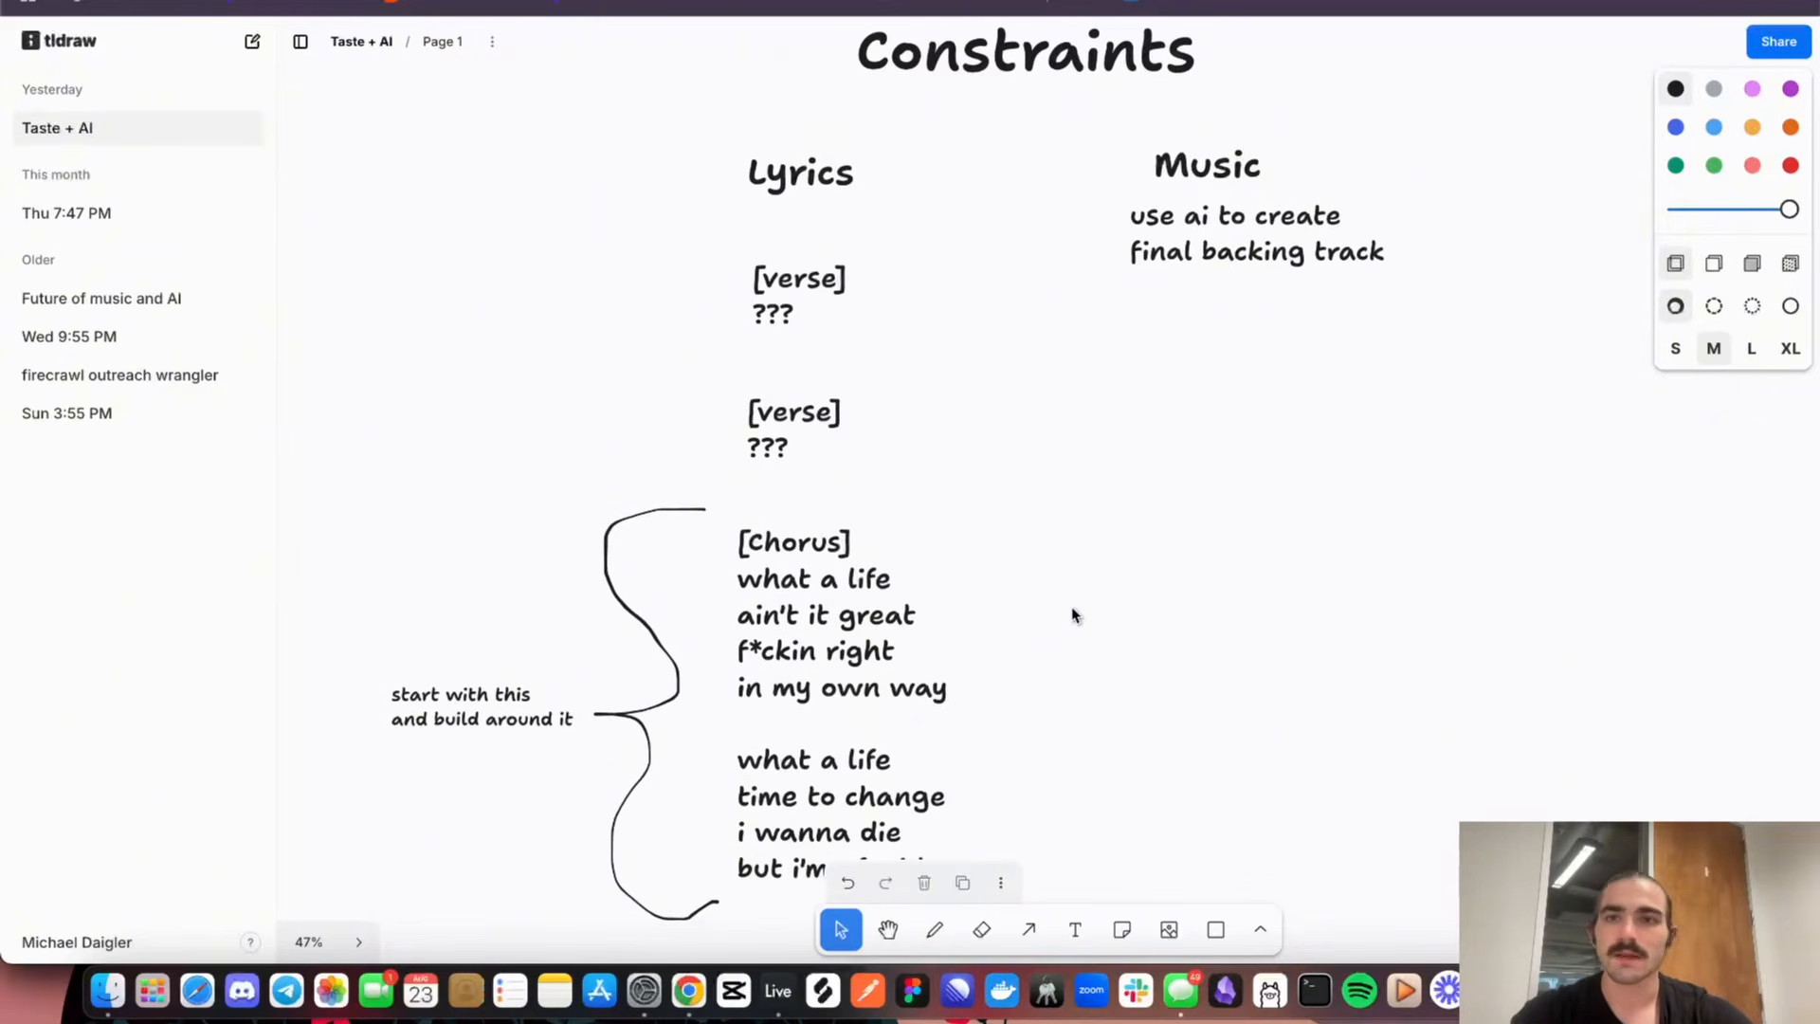
scroll(1074, 614, down, 4)
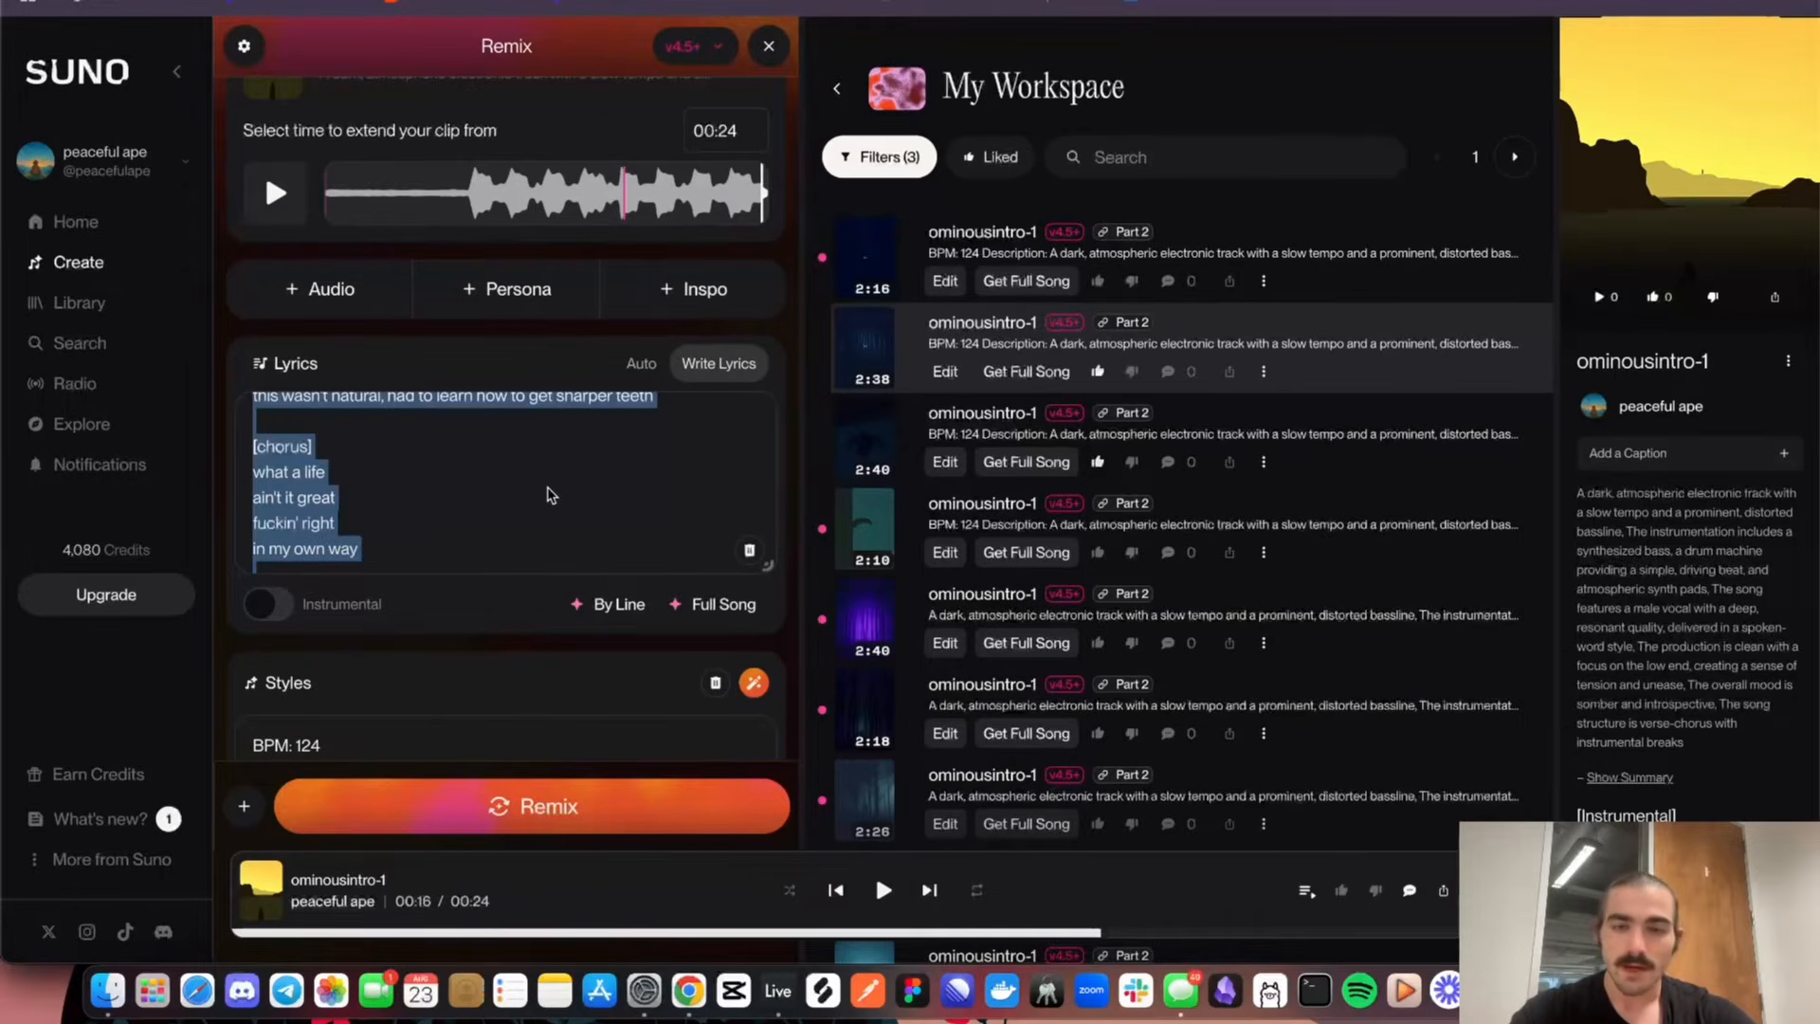
Return to the Suno remix and read through the song's lyrics from the first verse to the end
click(550, 491)
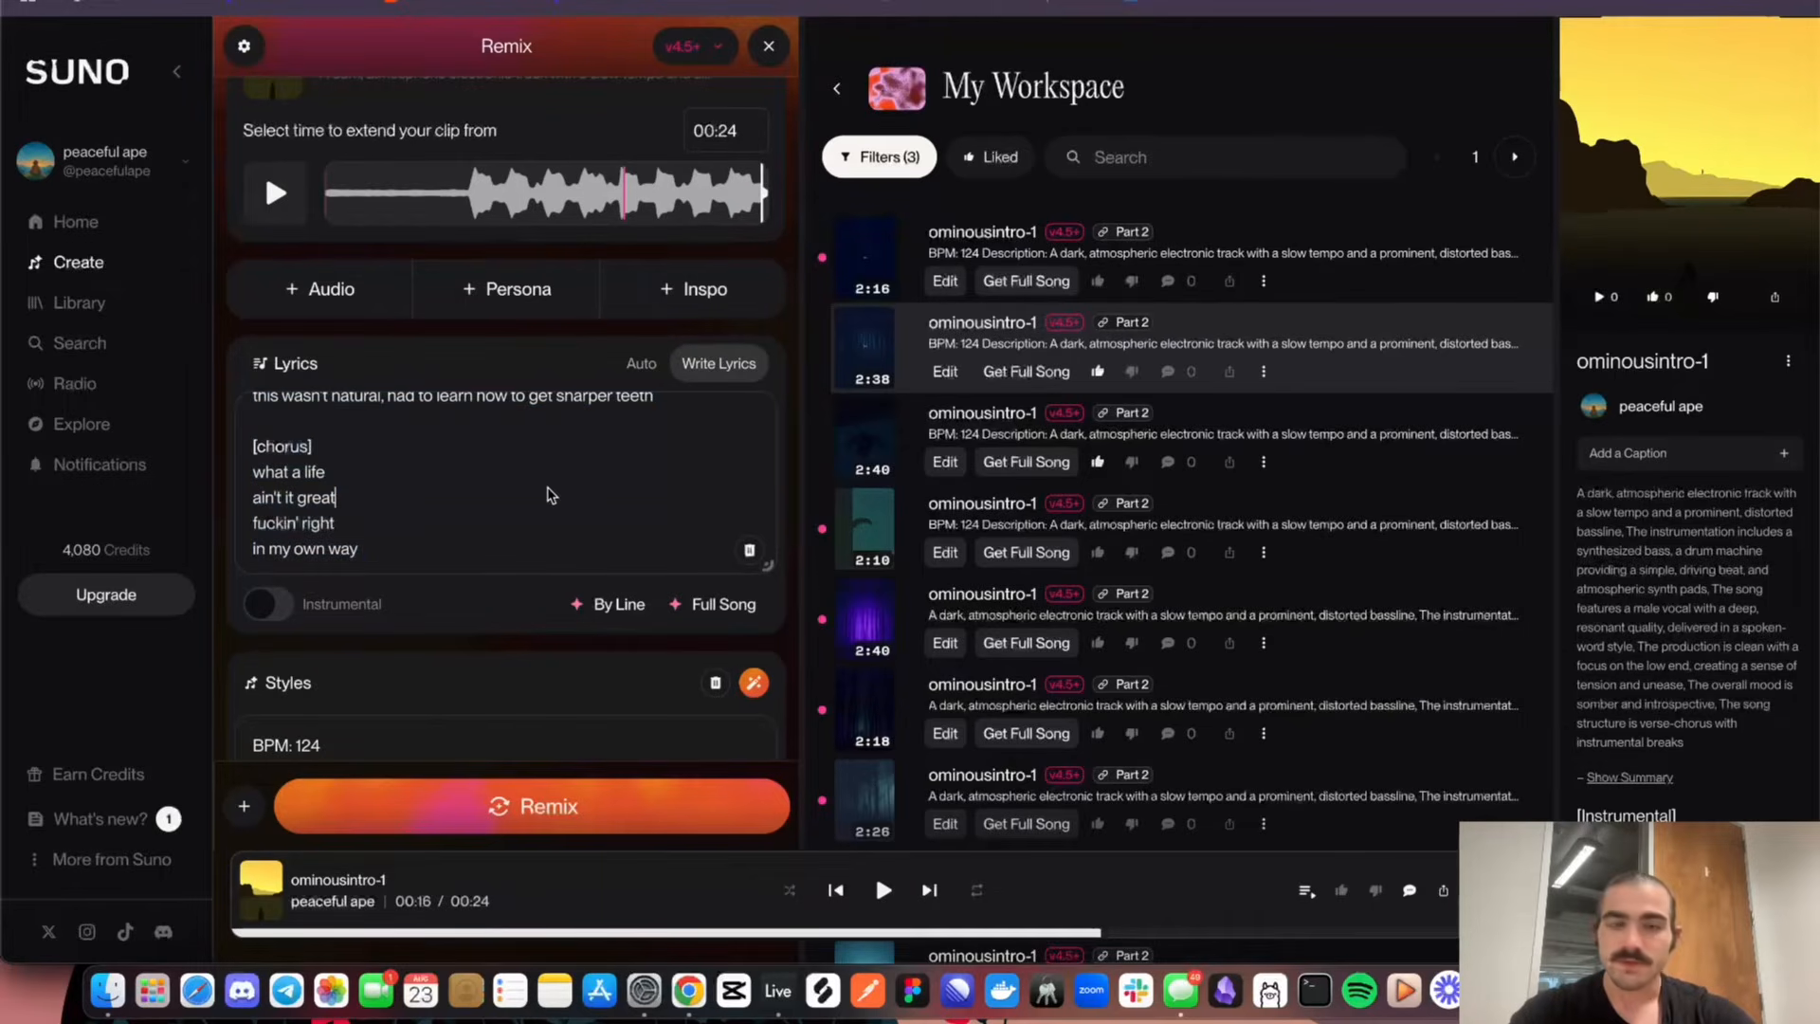
scroll(512, 331, down, 5)
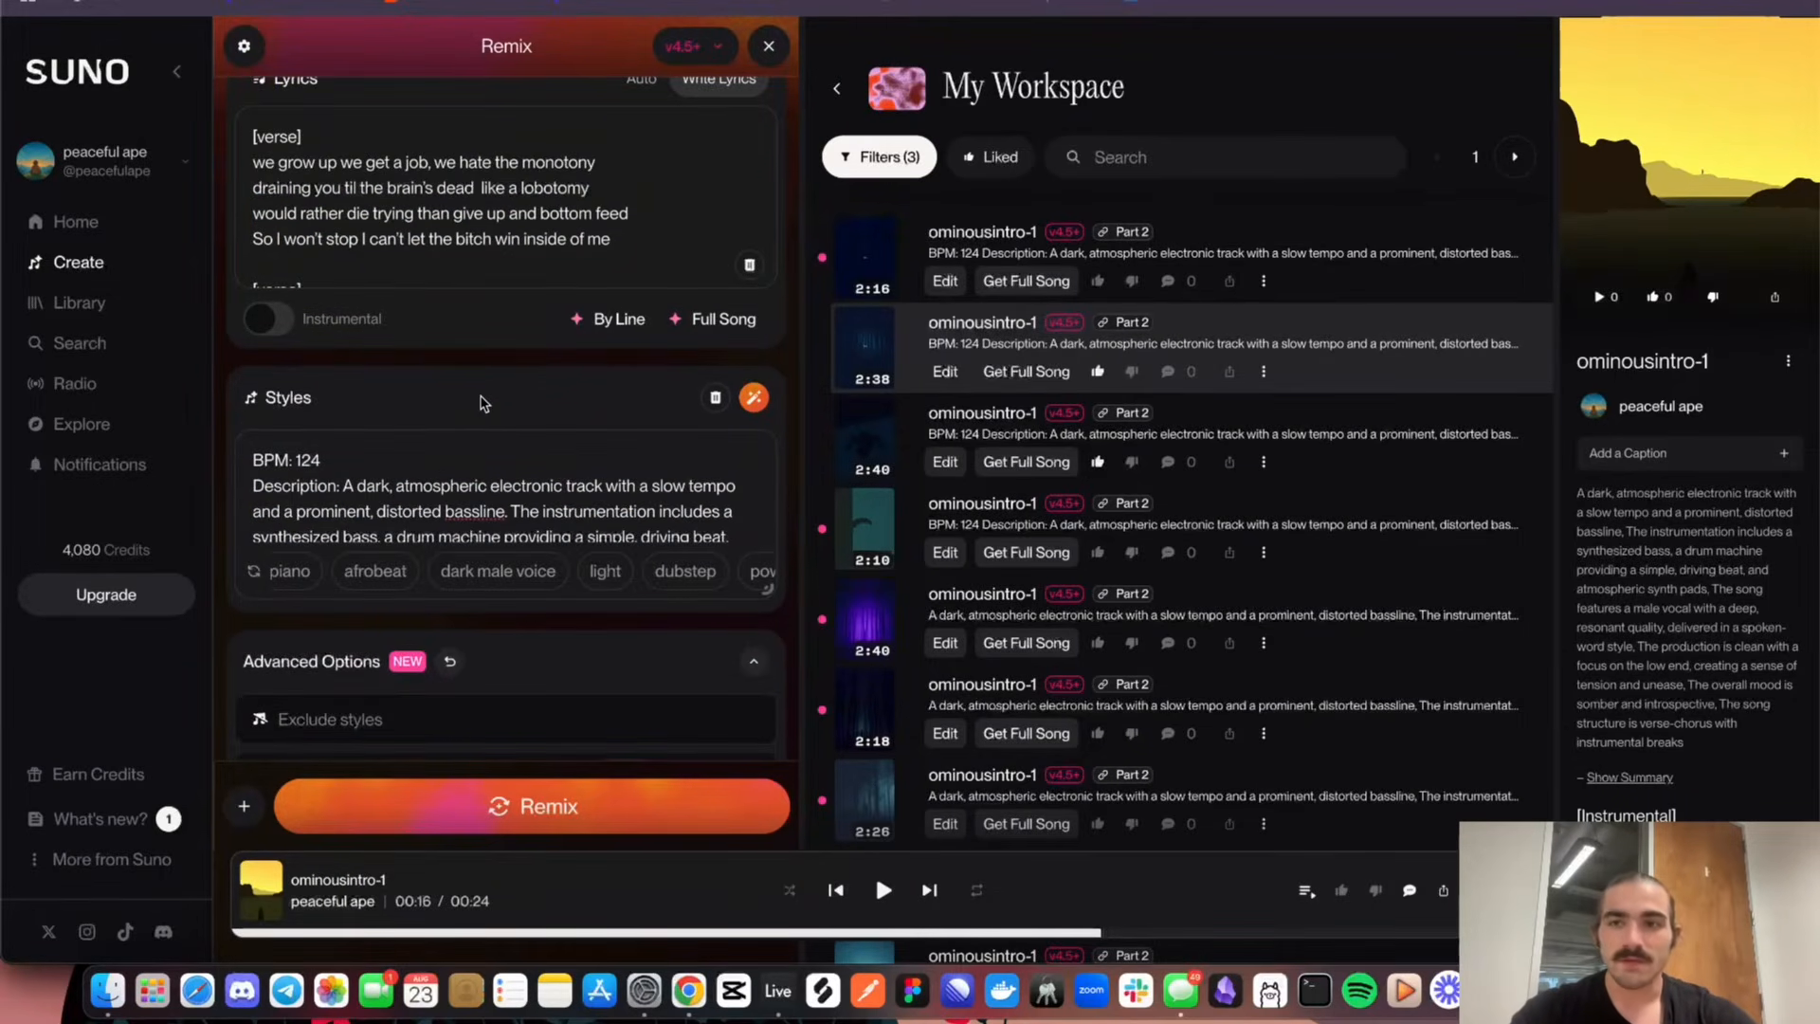
scroll(483, 402, up, 6)
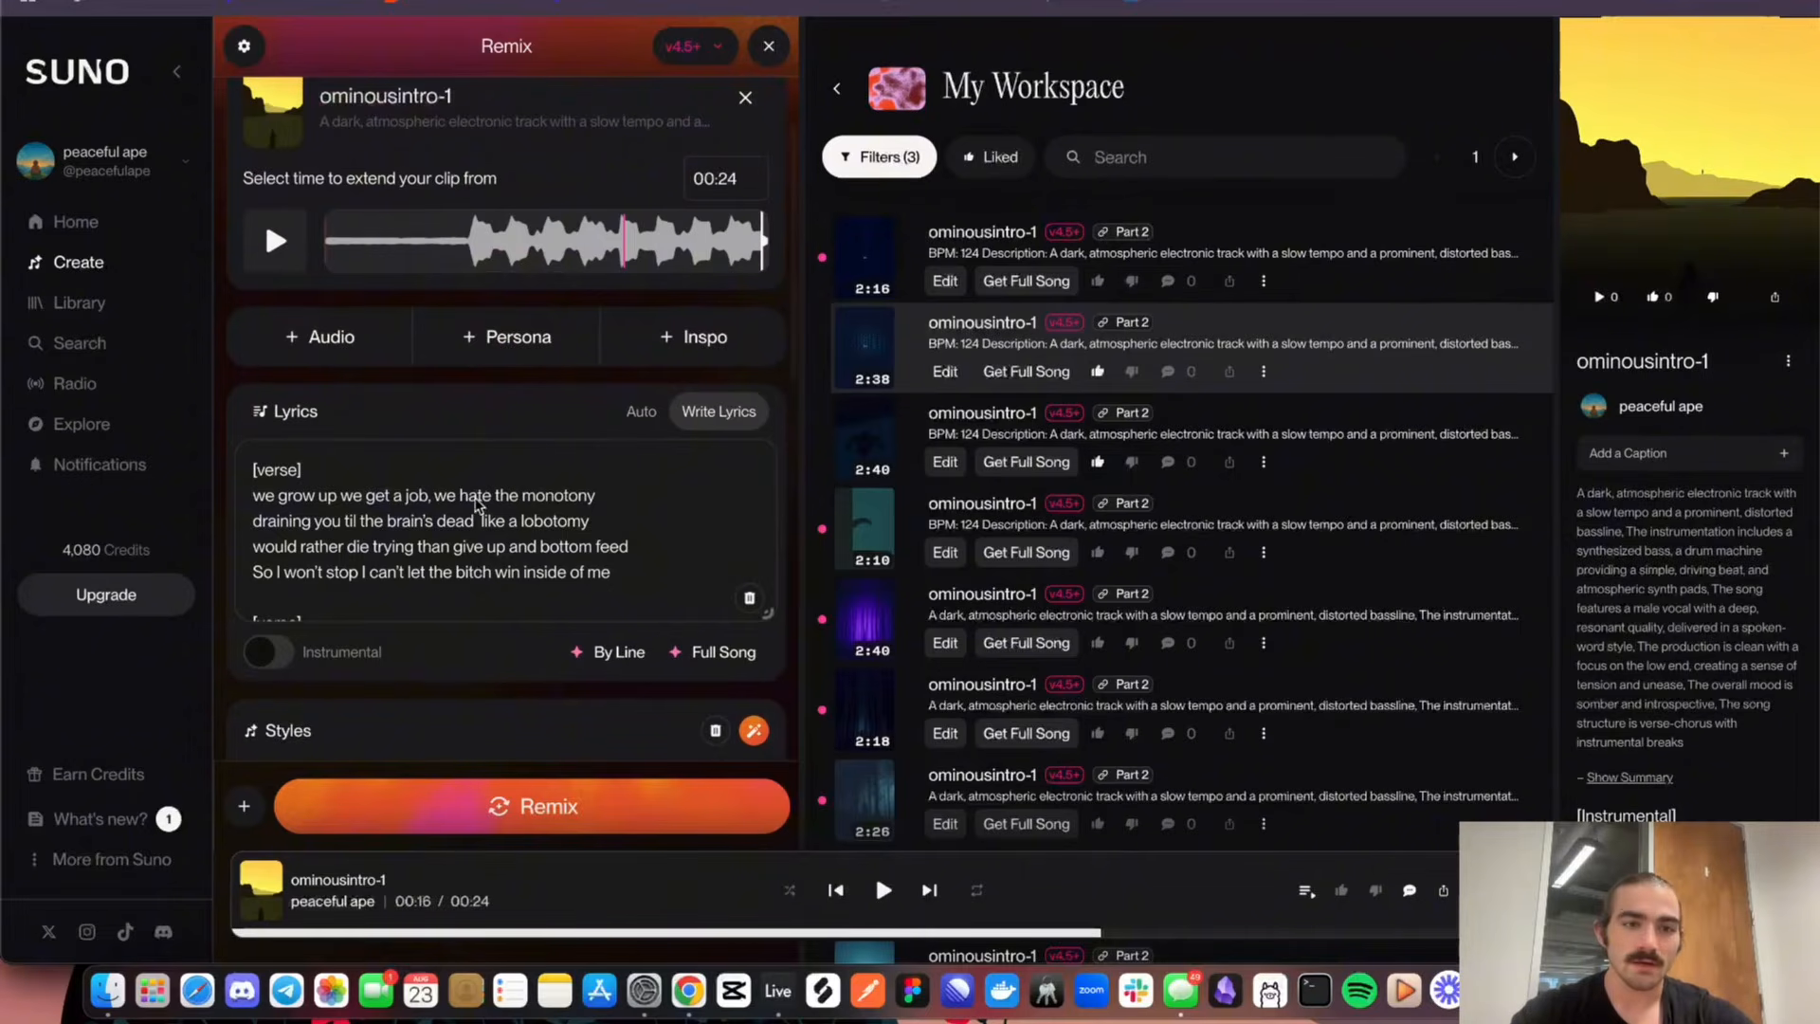
scroll(476, 505, down, 1)
scroll(477, 506, up, 1)
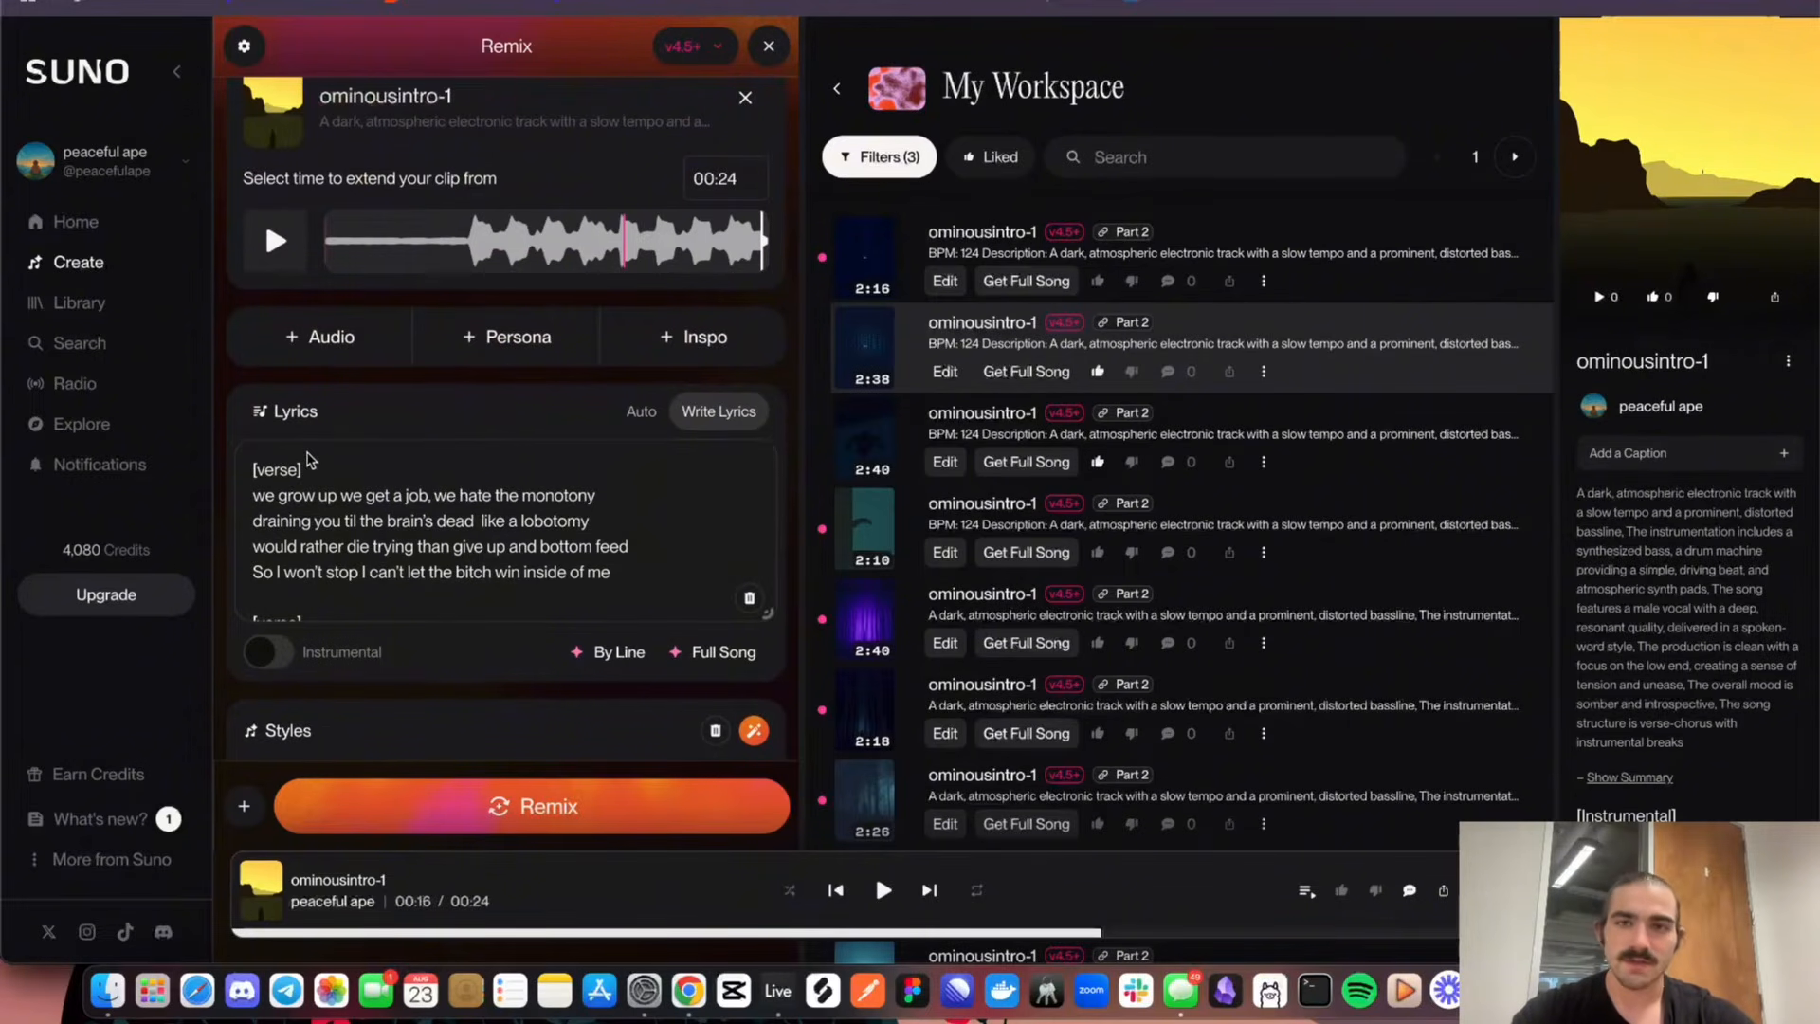
scroll(308, 460, down, 8)
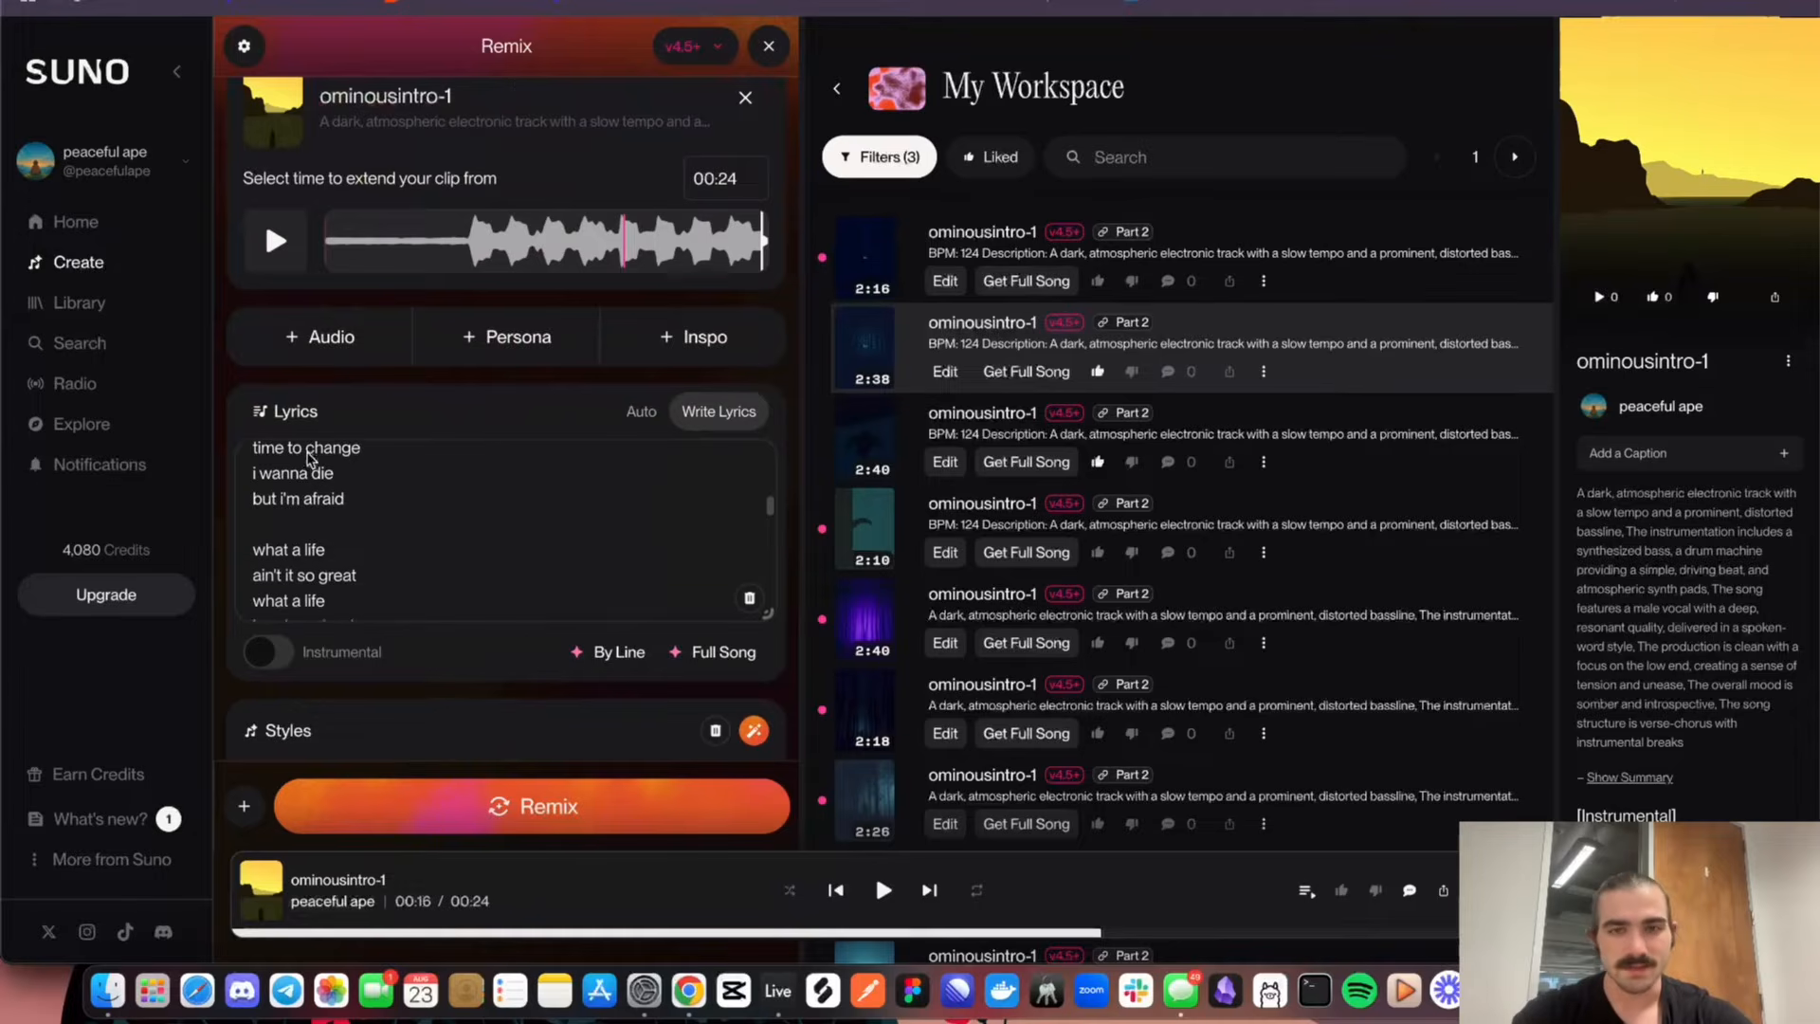
scroll(308, 459, down, 3)
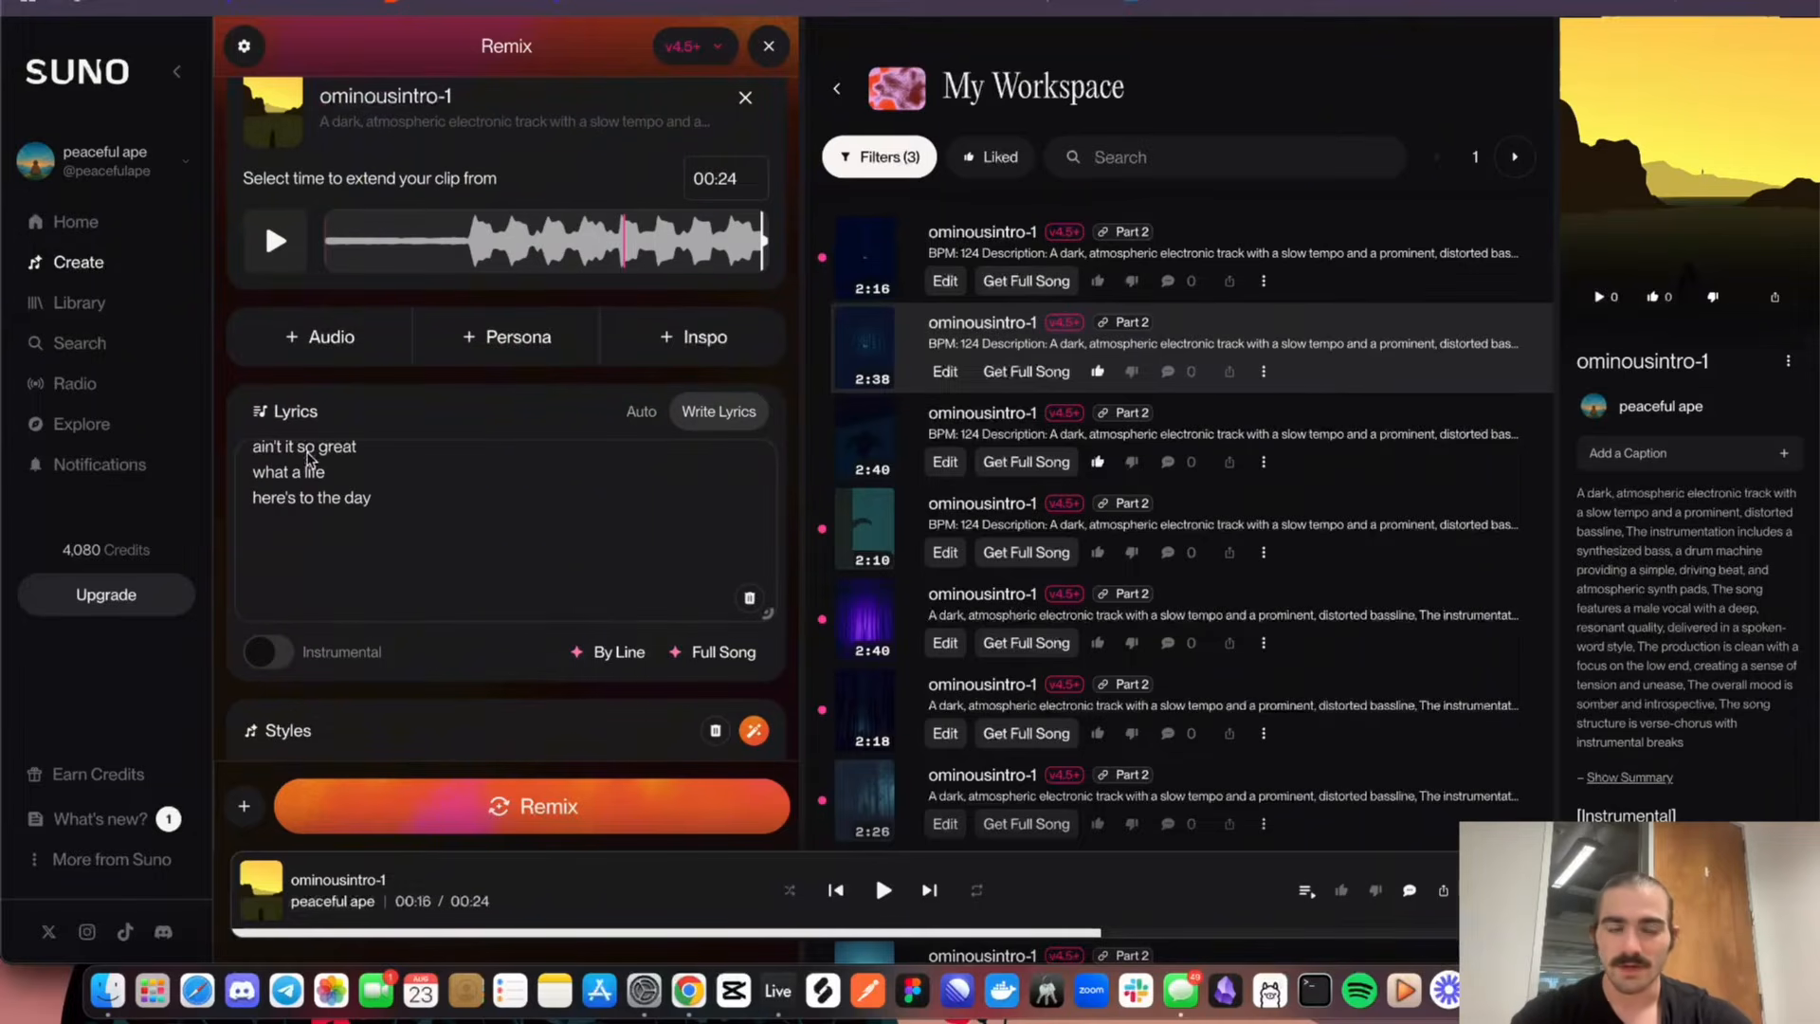
Examine the remix's style description against the lyrics, and check the advanced options for vocal gender, weirdness, style influence and audio influence
scroll(308, 460, down, 3)
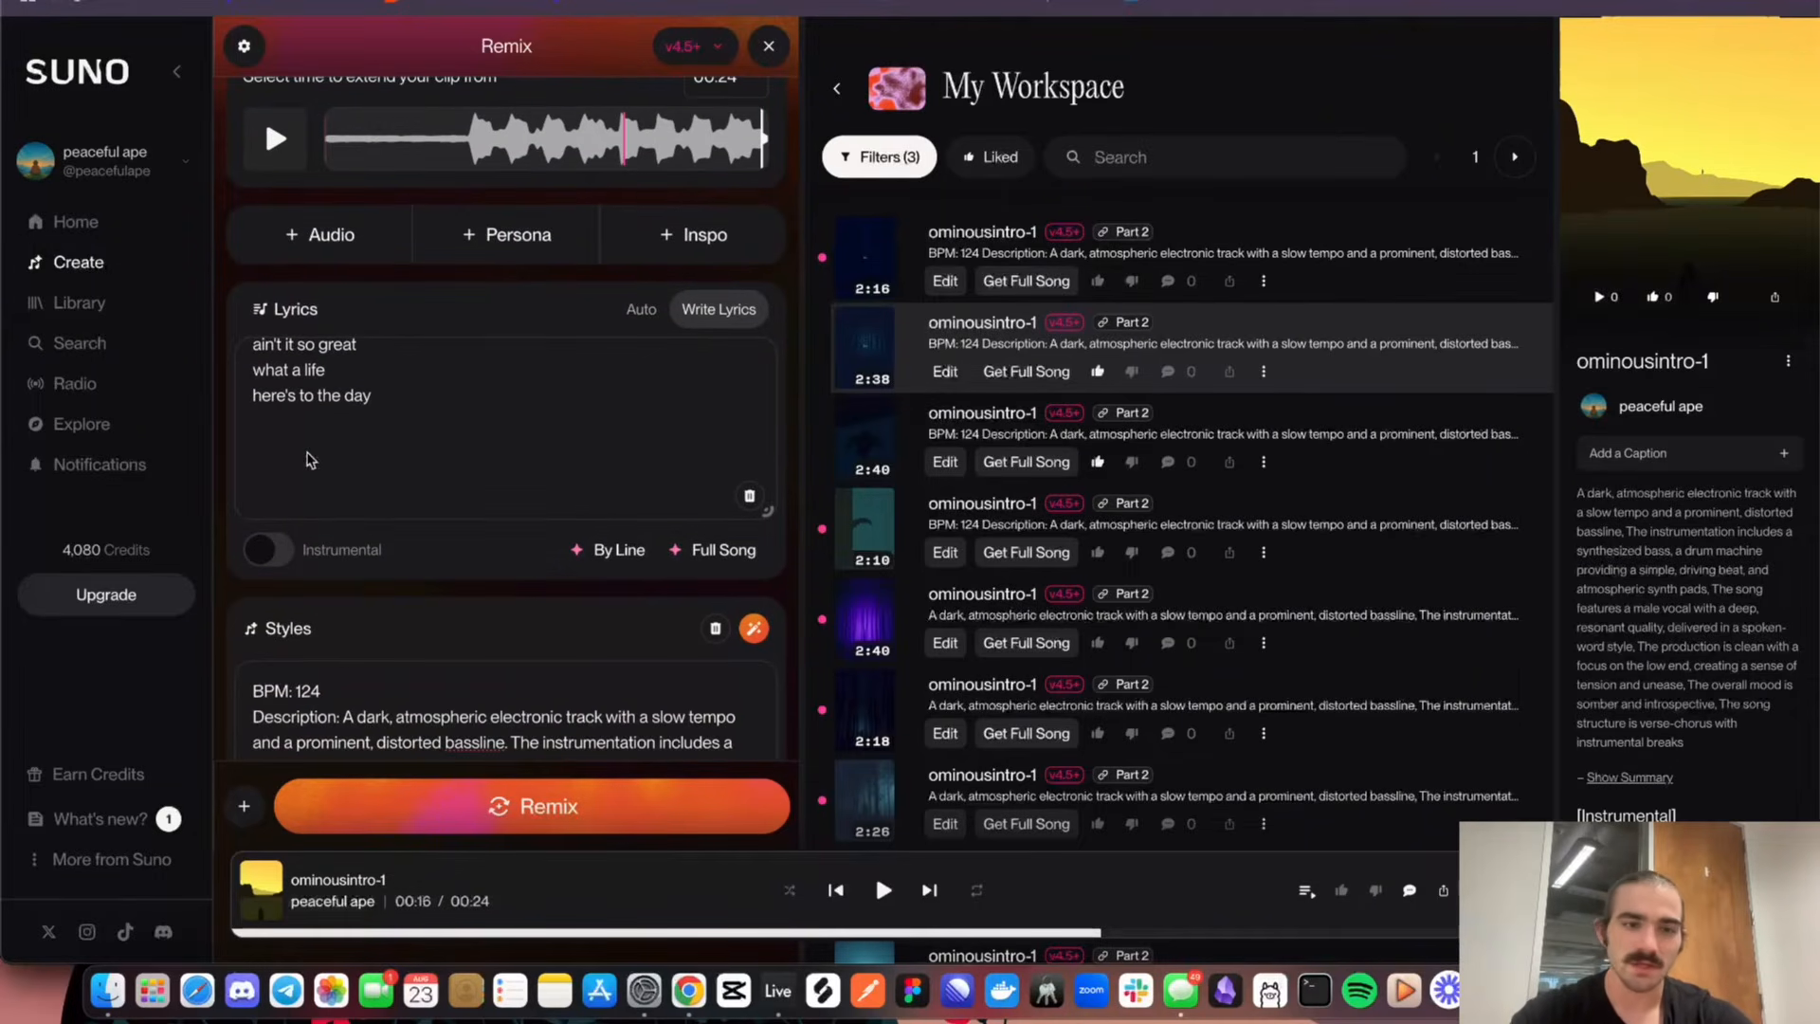
scroll(309, 459, down, 5)
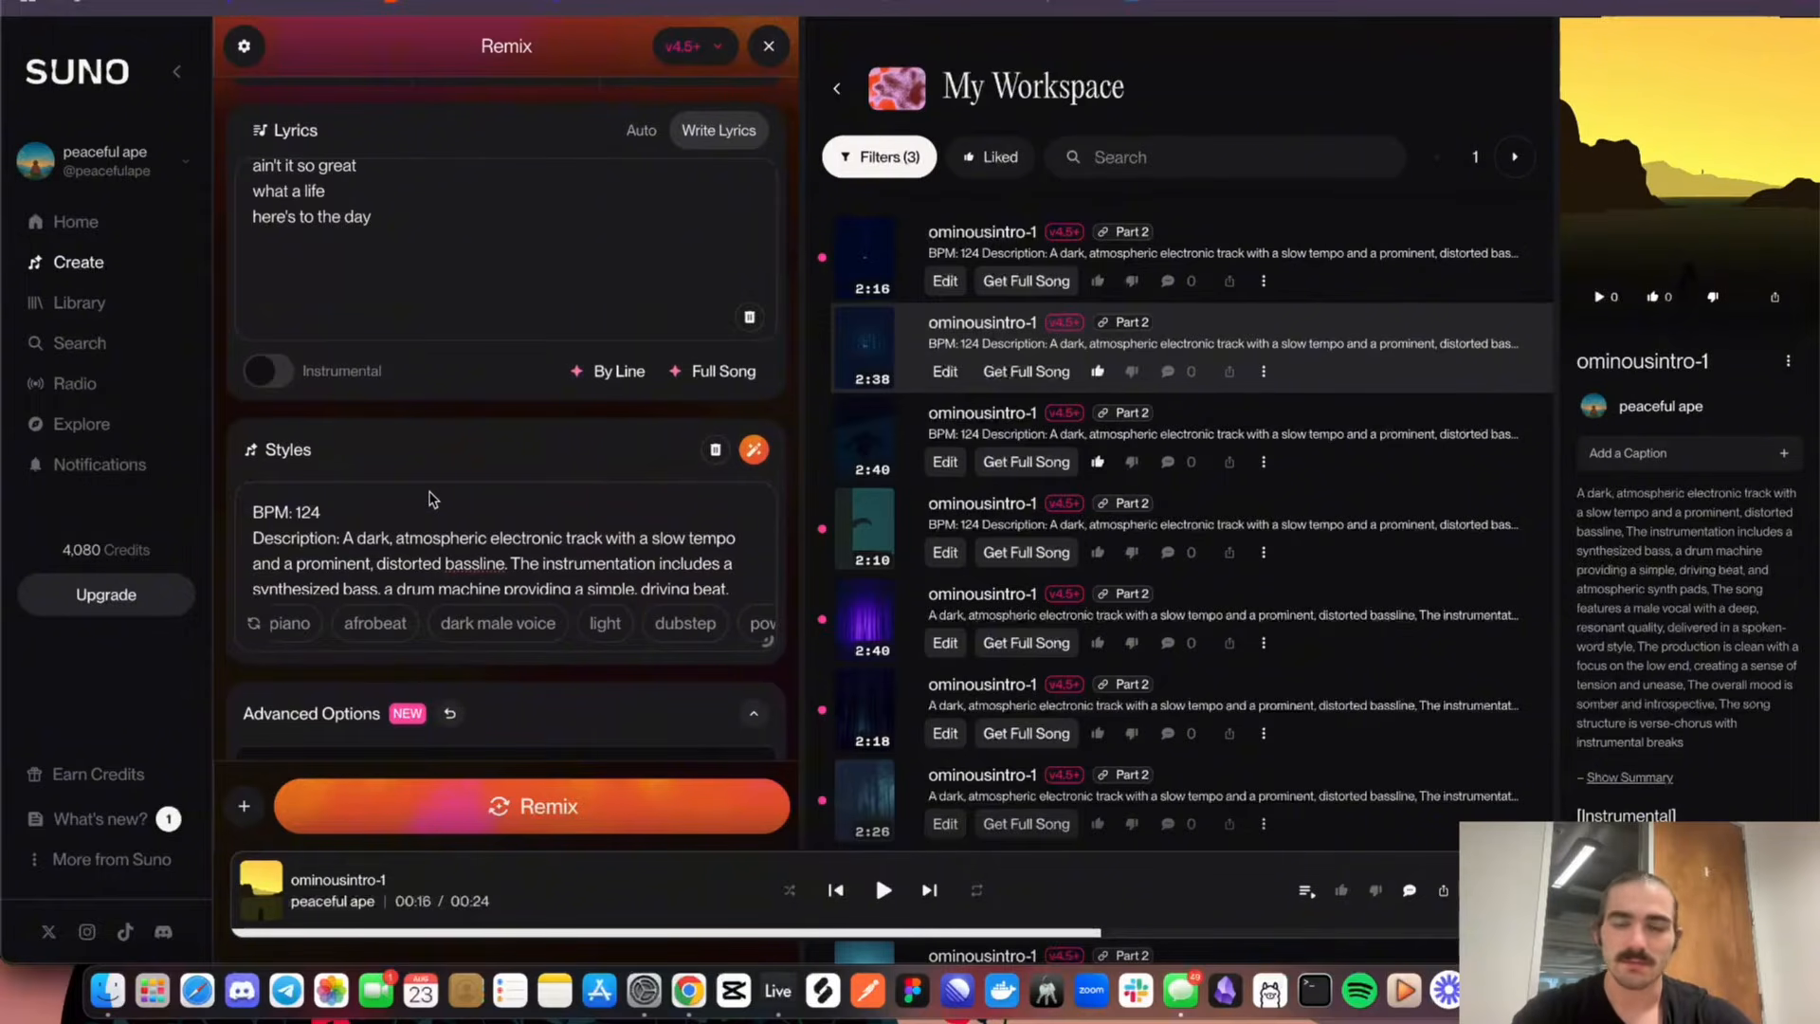
scroll(432, 499, down, 5)
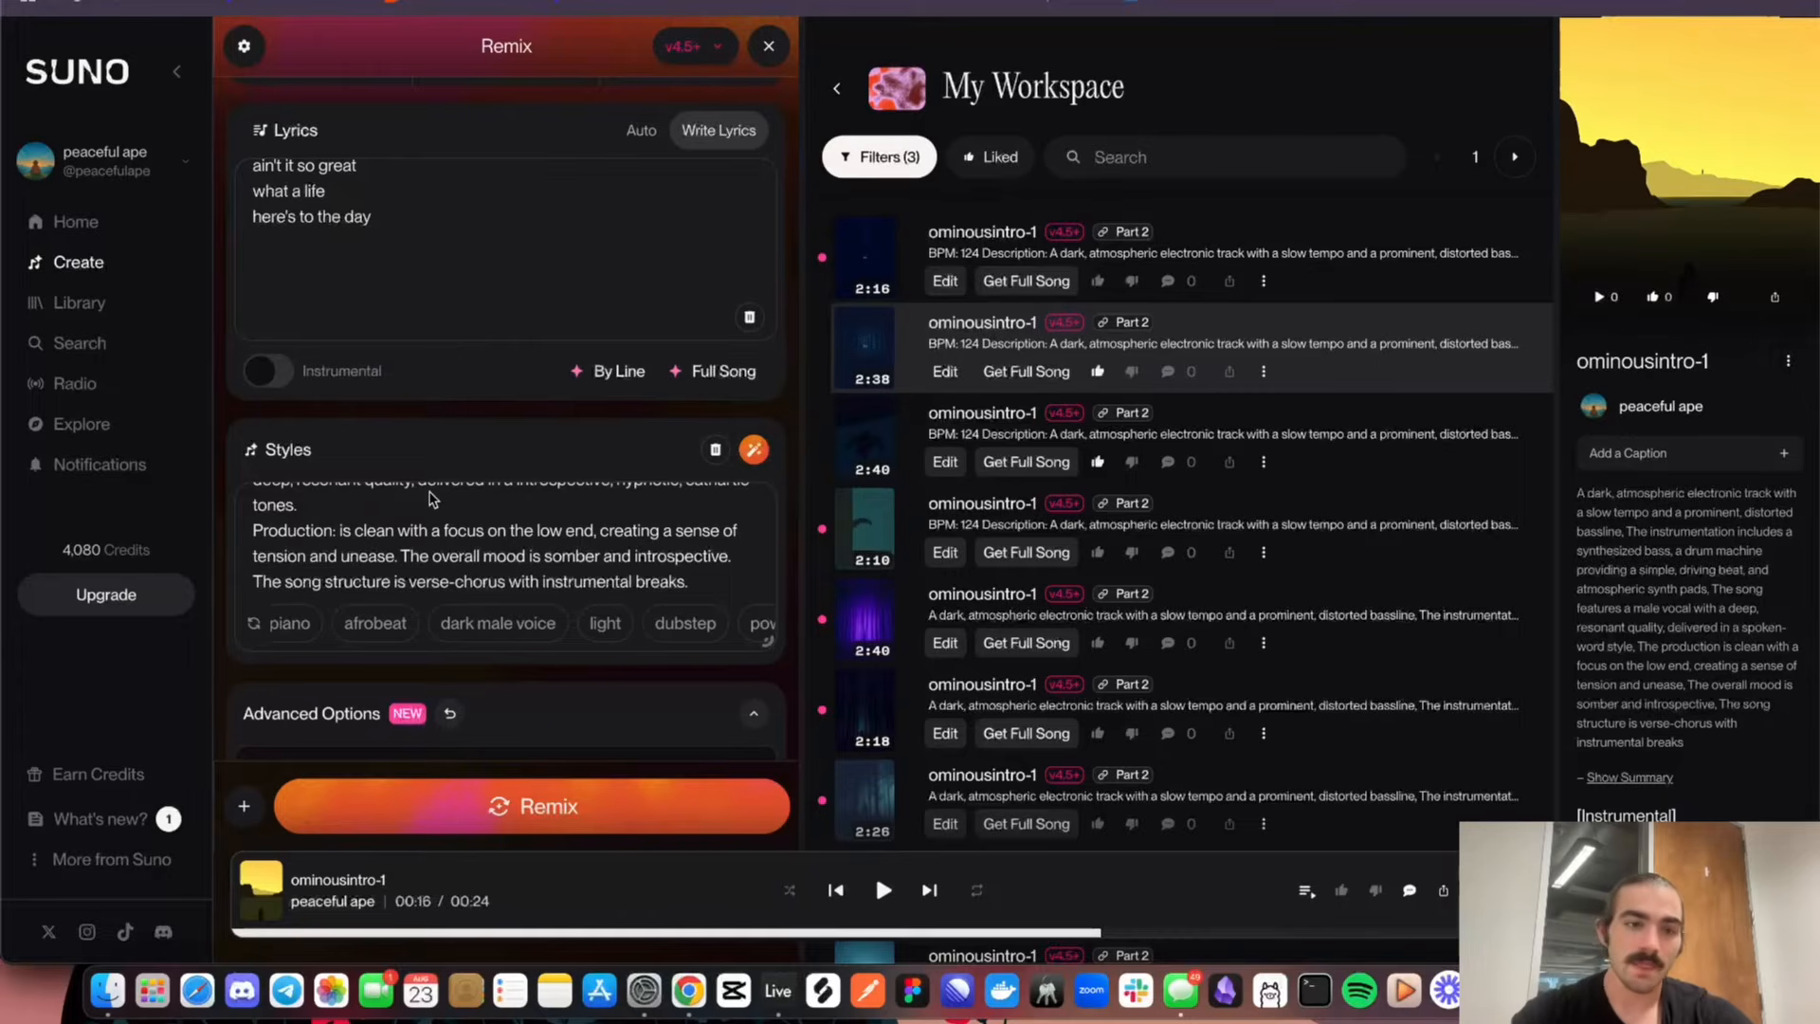
scroll(431, 500, down, 2)
scroll(431, 500, up, 5)
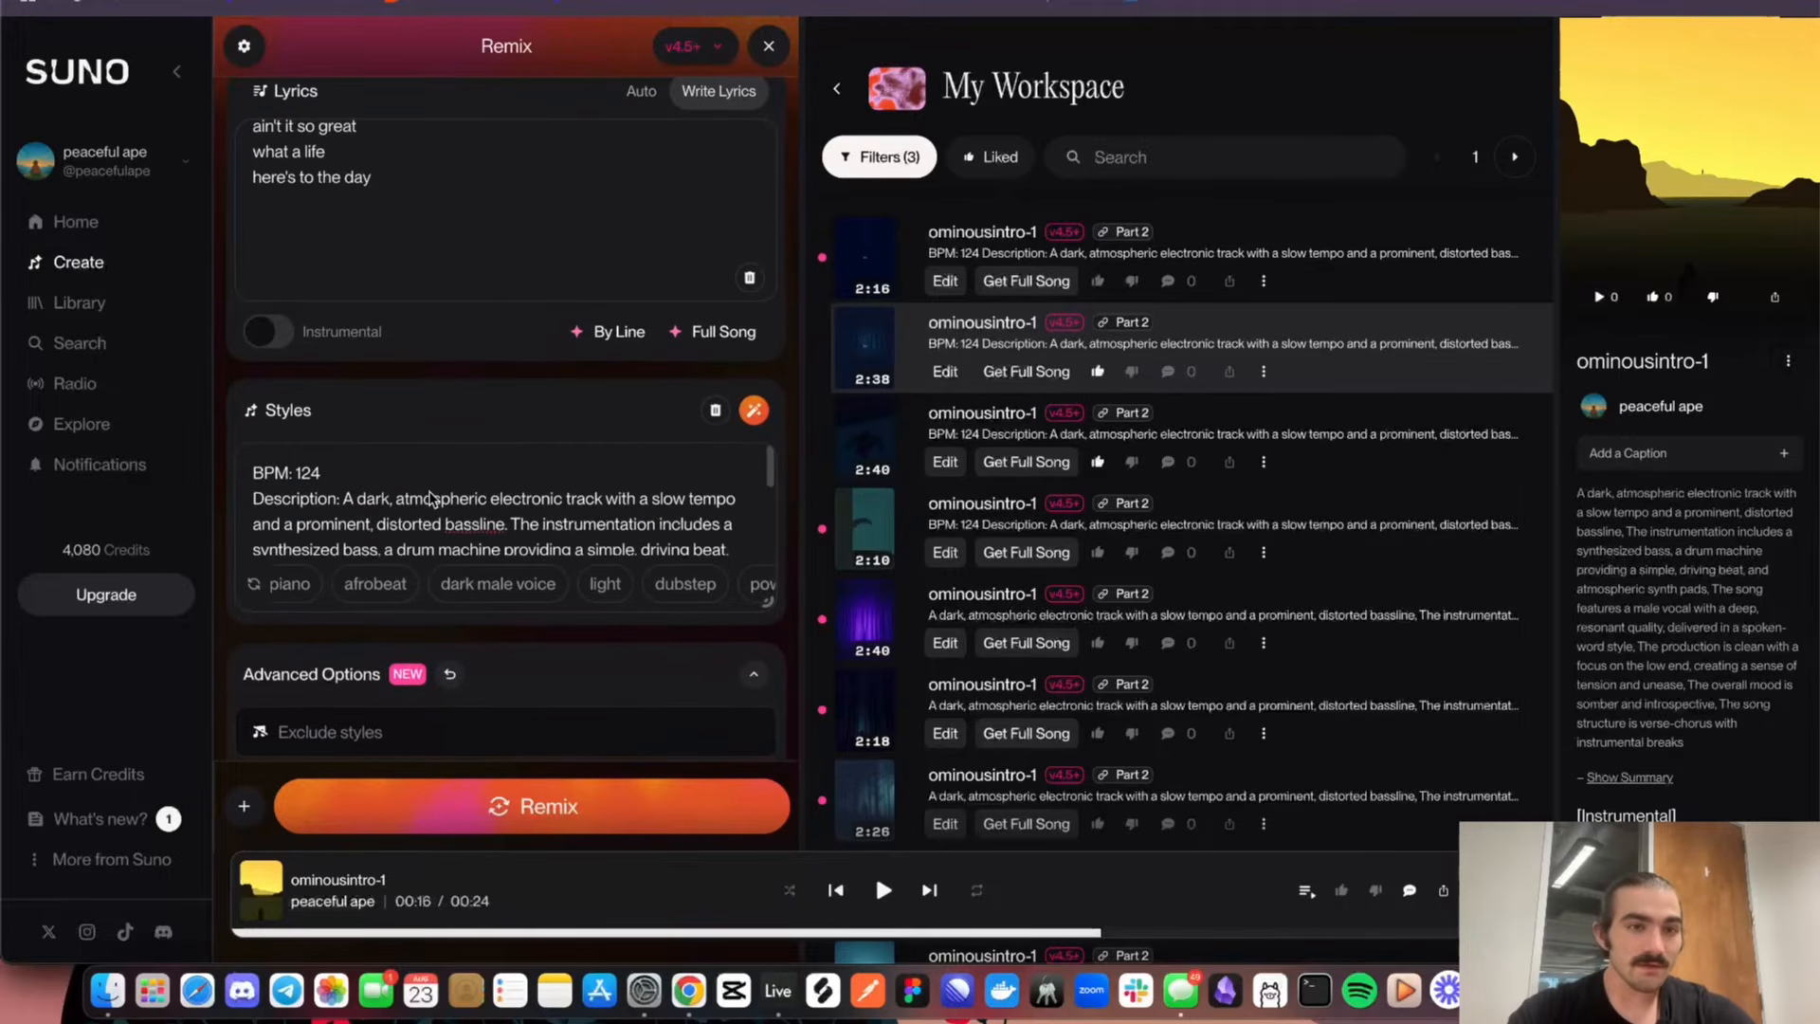
scroll(455, 181, up, 8)
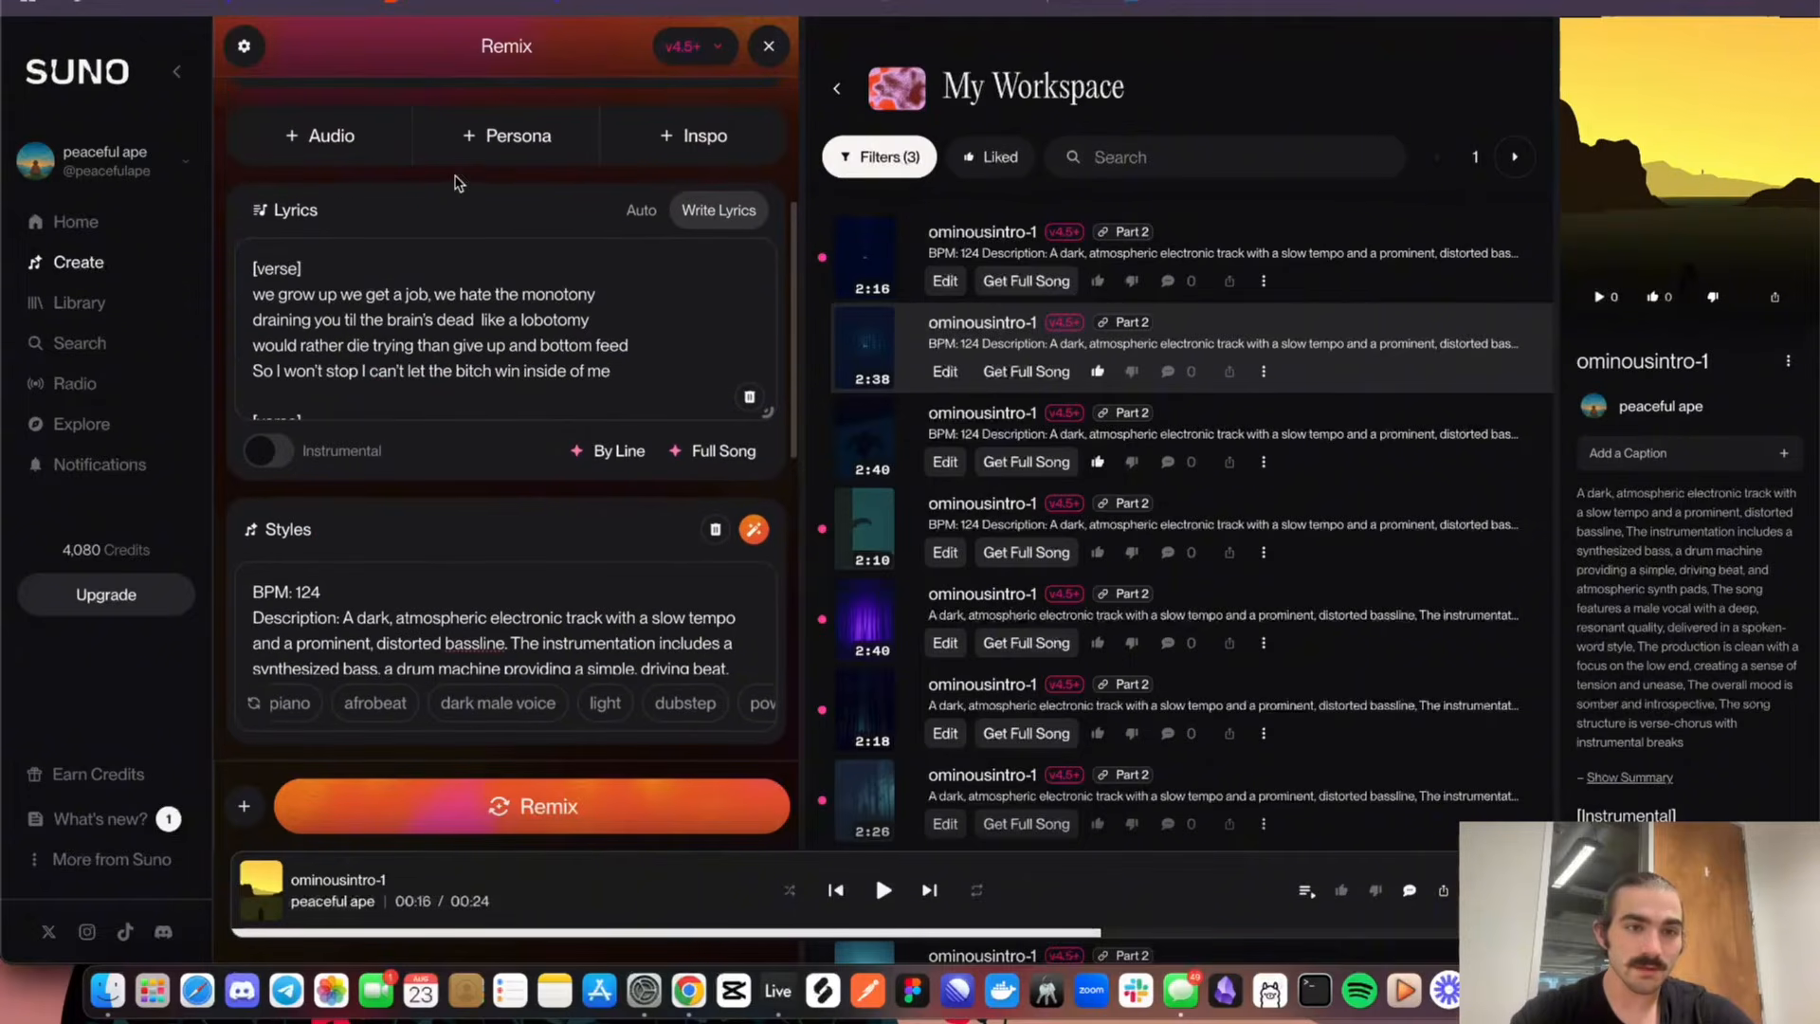
scroll(448, 366, down, 10)
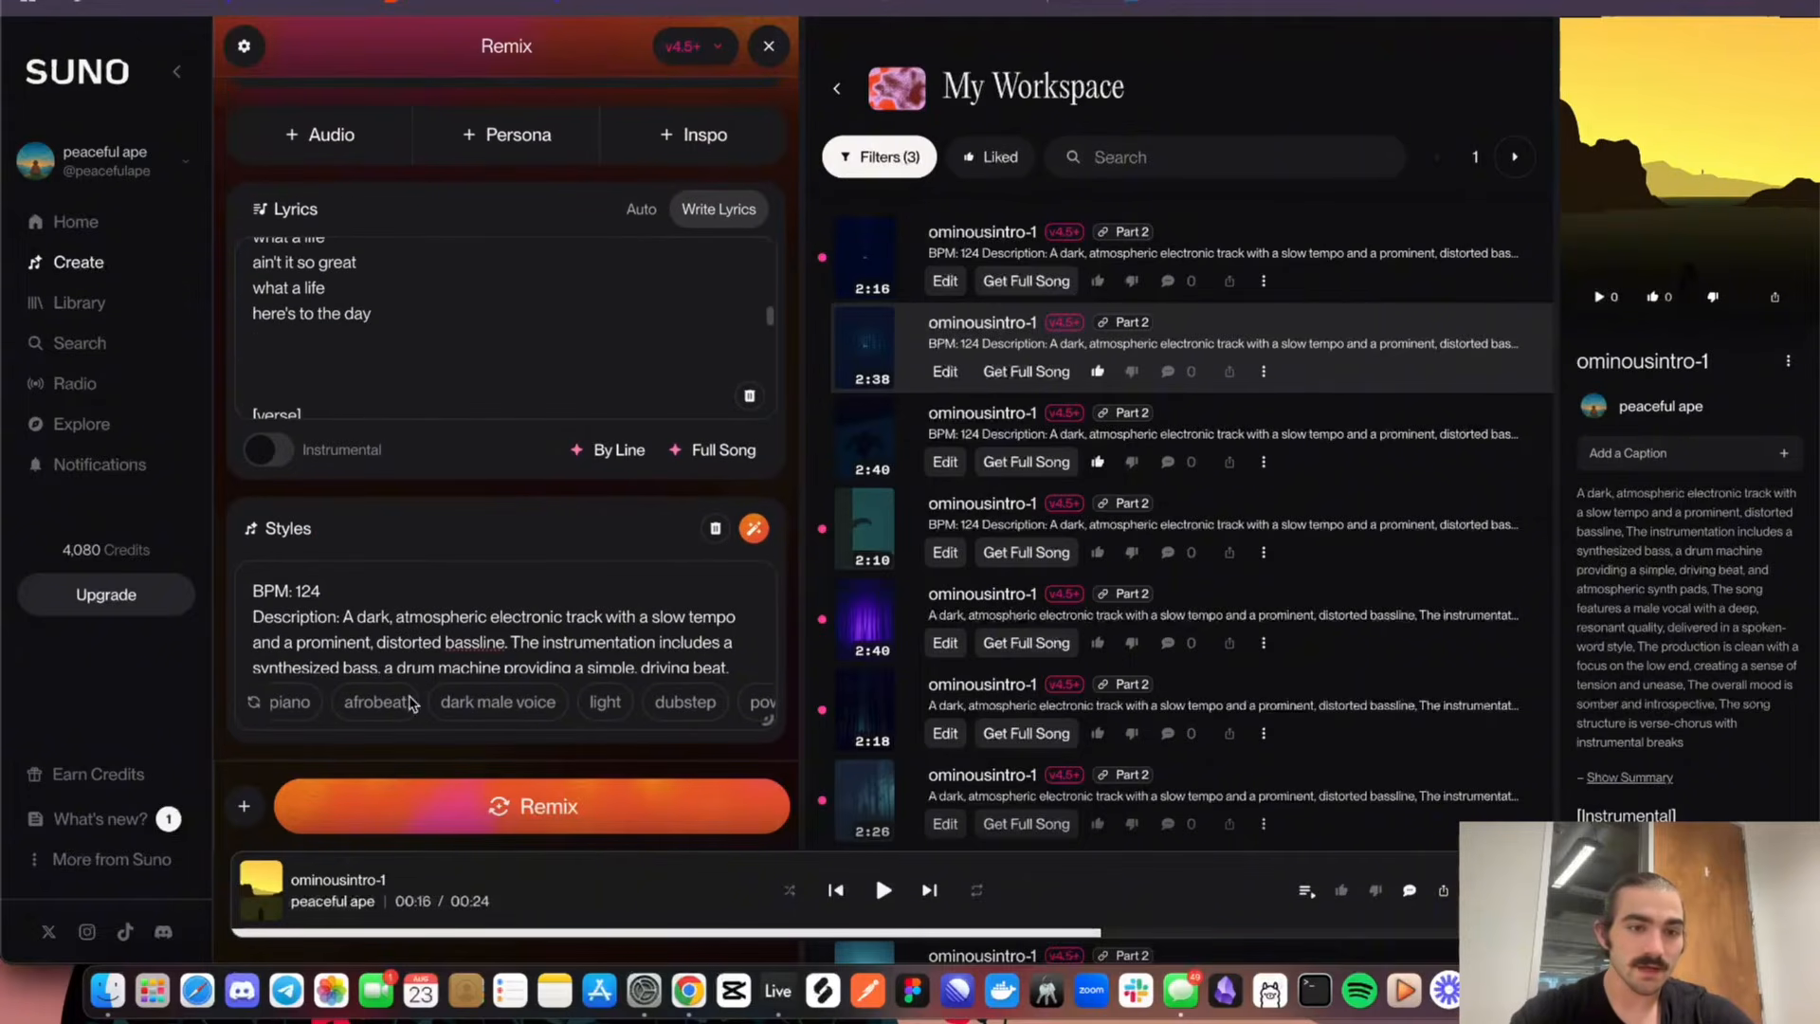
scroll(451, 469, down, 5)
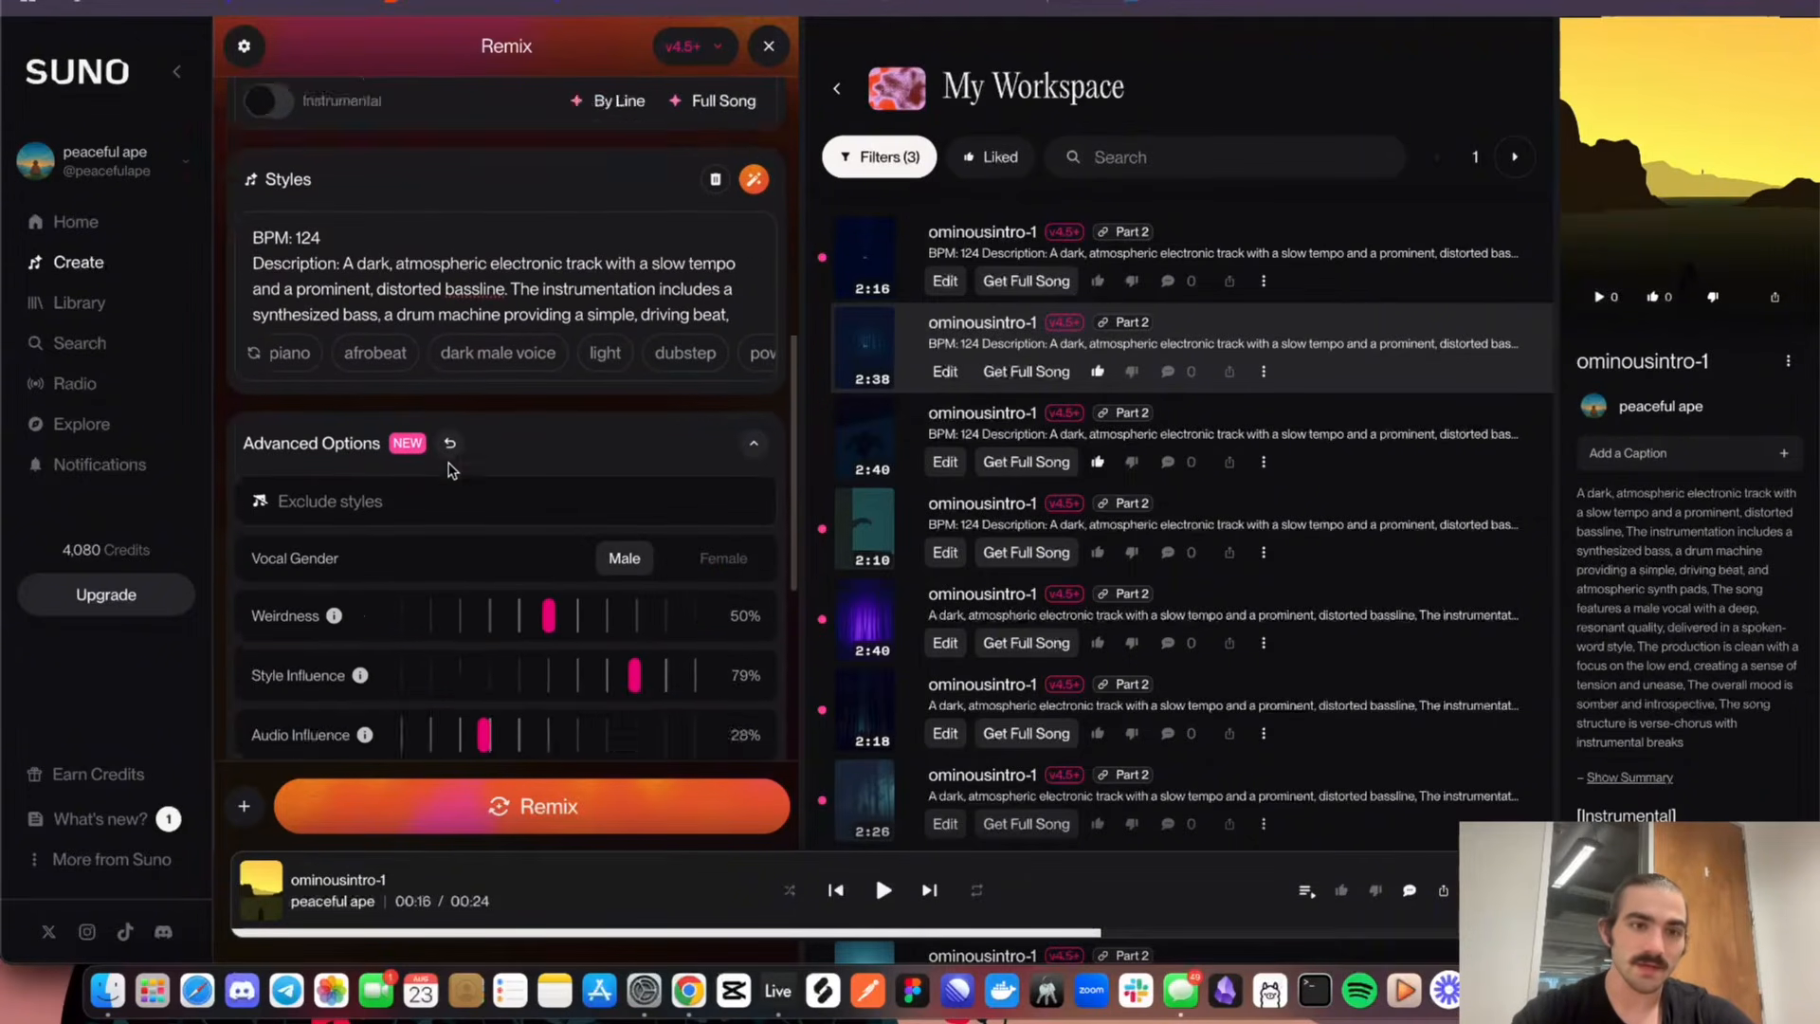
scroll(450, 469, up, 2)
scroll(474, 400, down, 1)
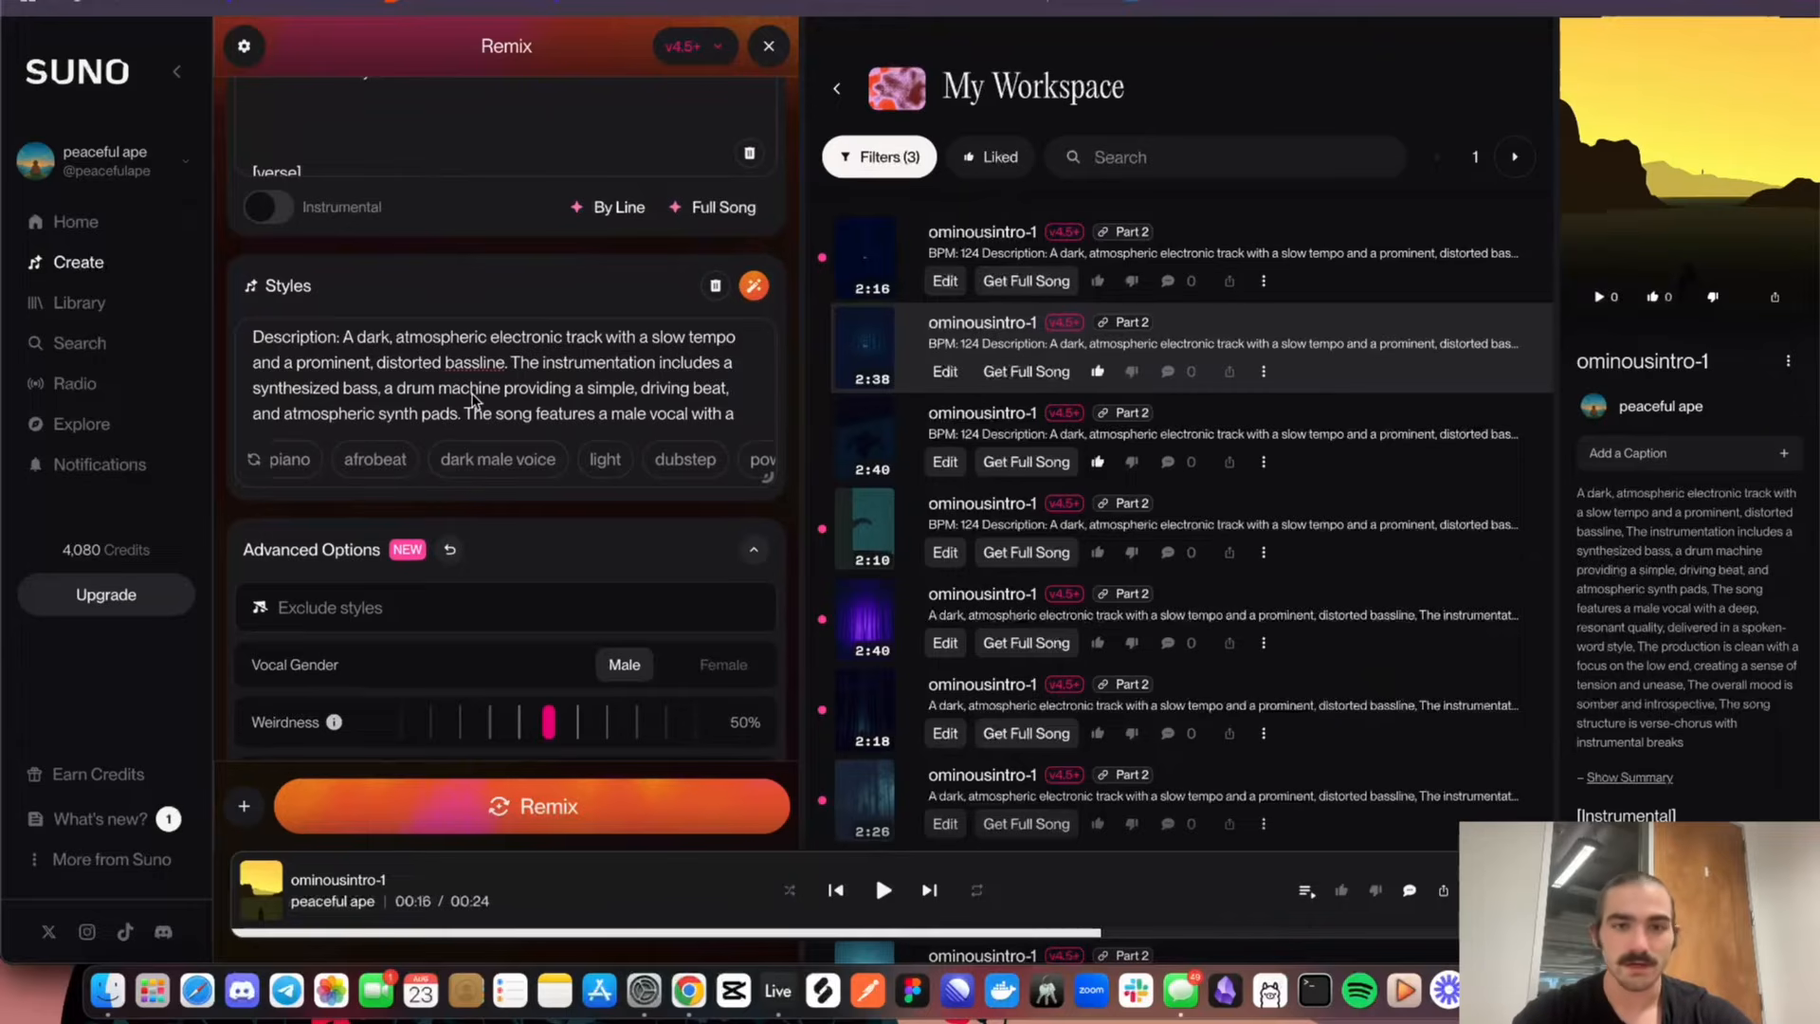
scroll(472, 400, down, 5)
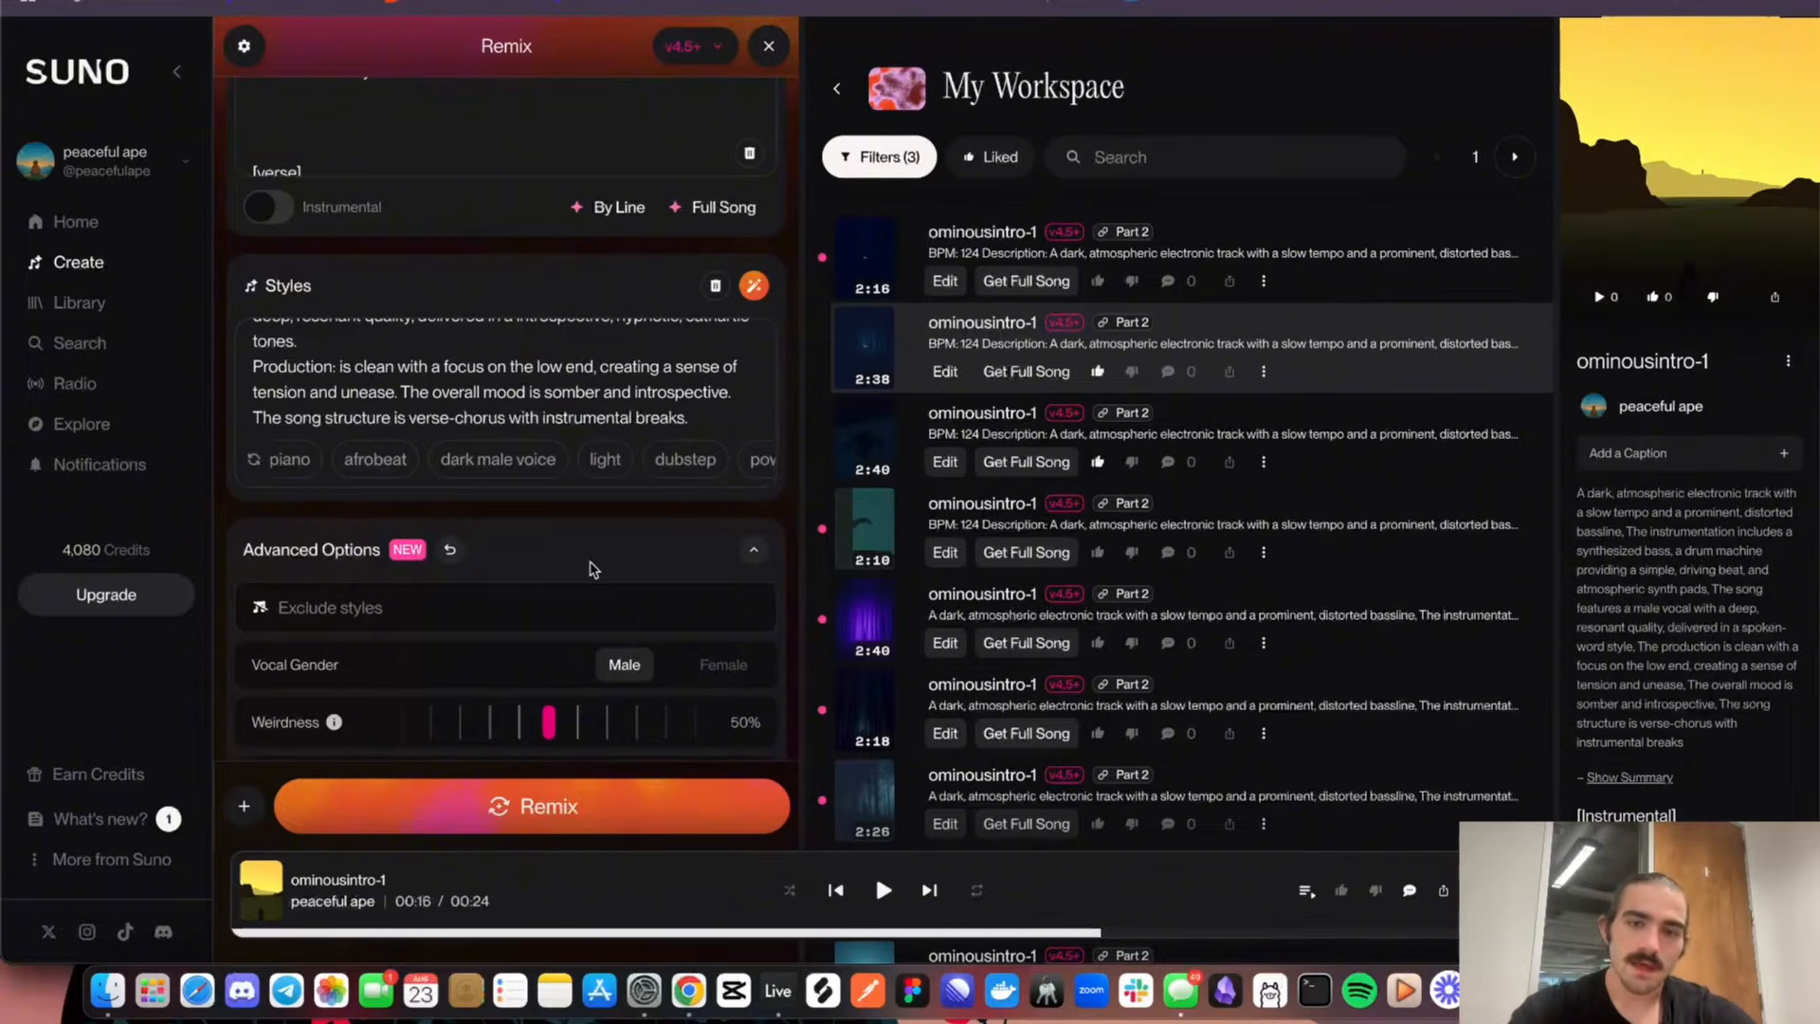
Generate several extended versions of the ominousintro-1 clip with the current lyrics, style description and advanced options
scroll(858, 584, down, 3)
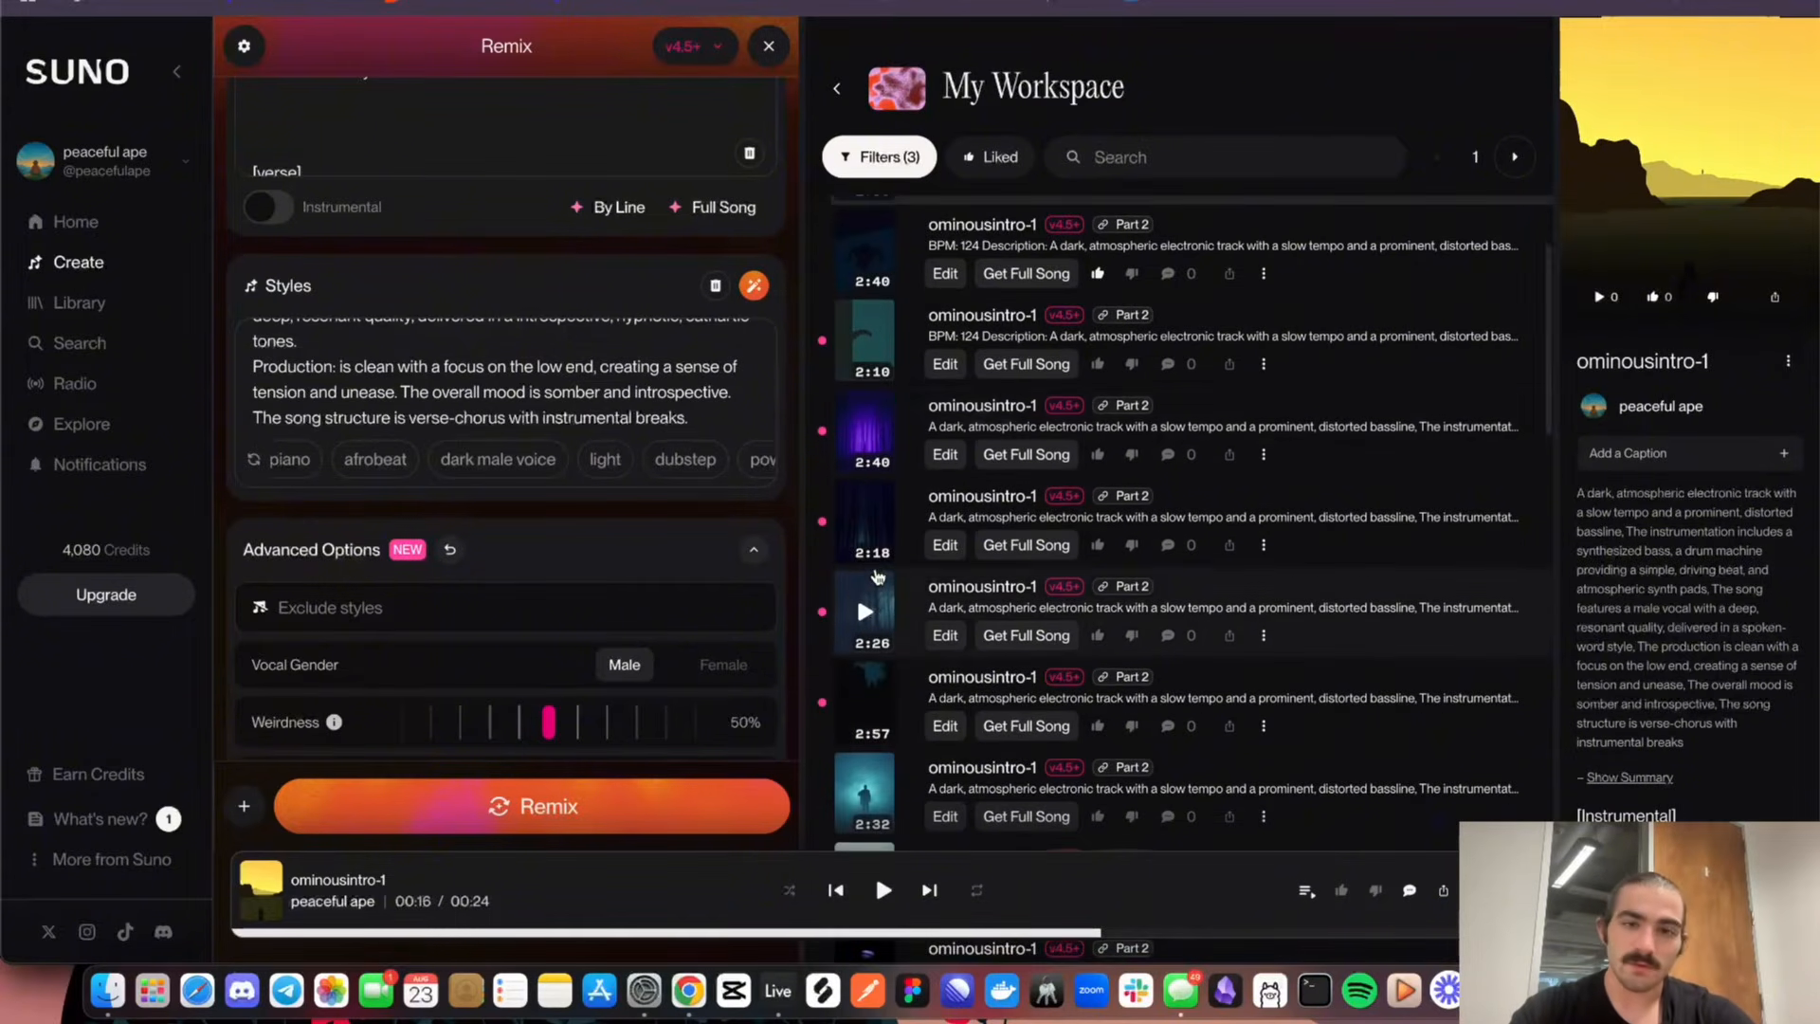
scroll(664, 578, down, 3)
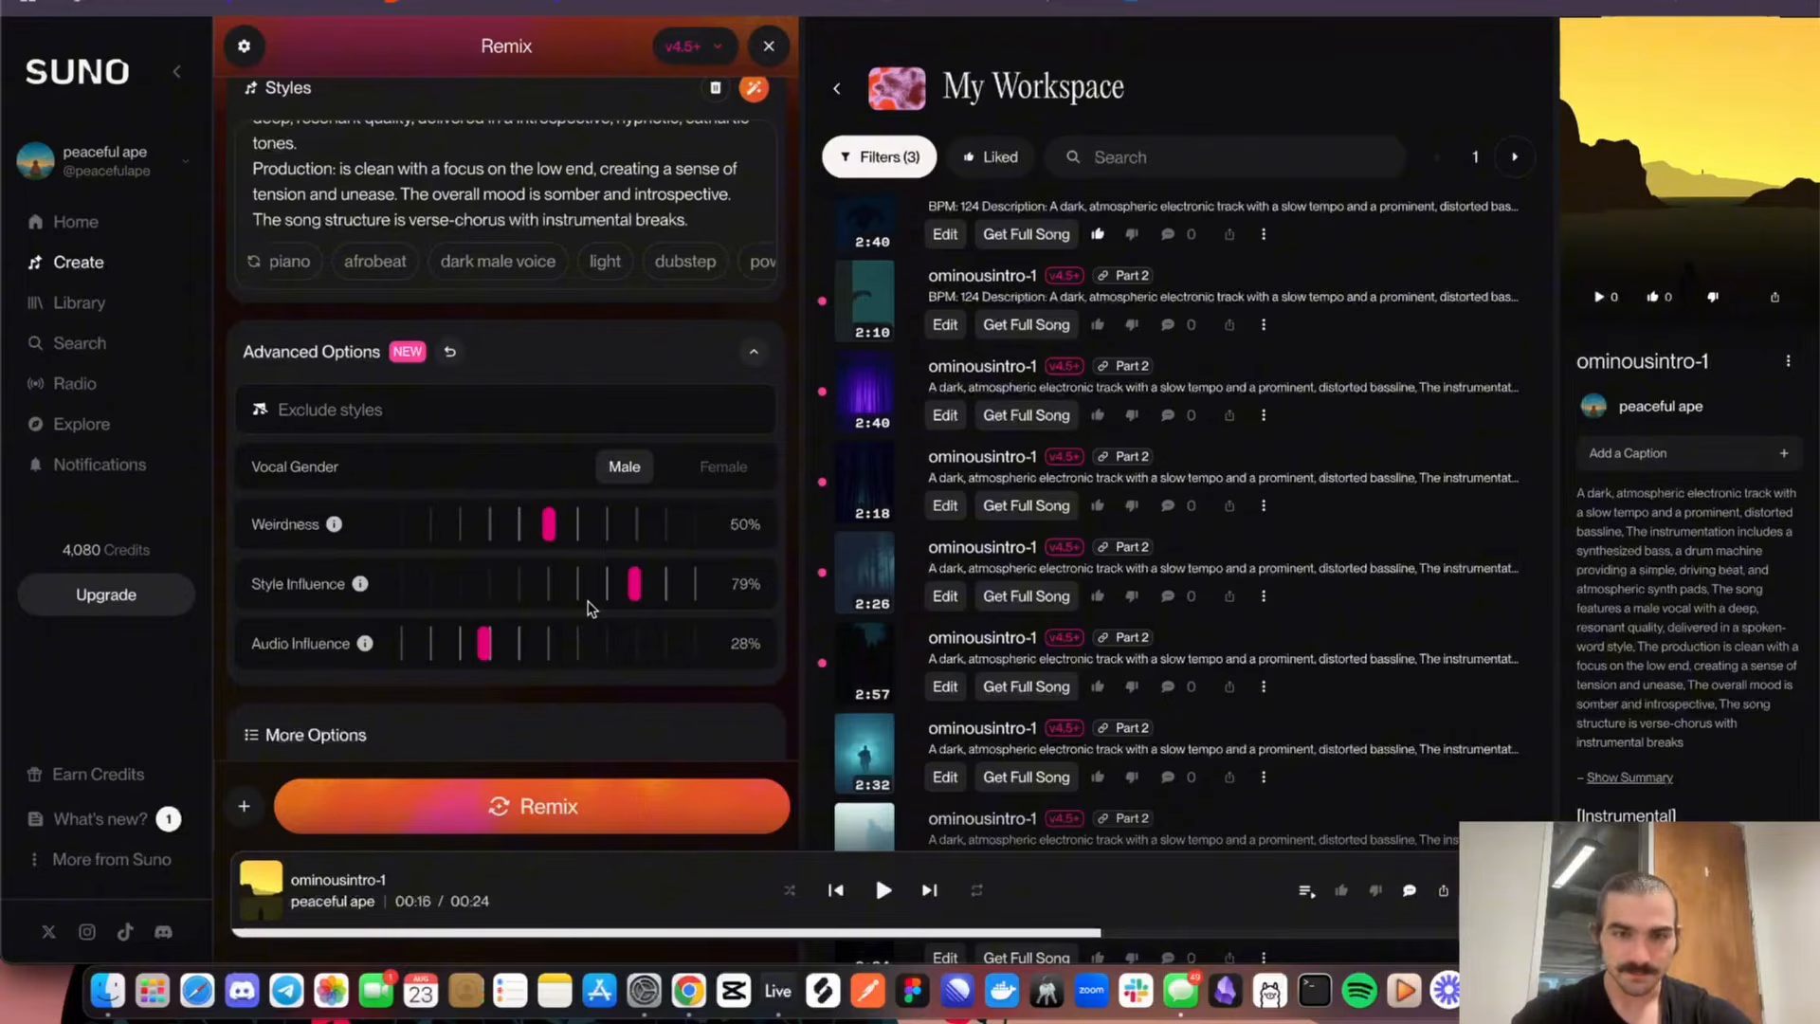
click(565, 822)
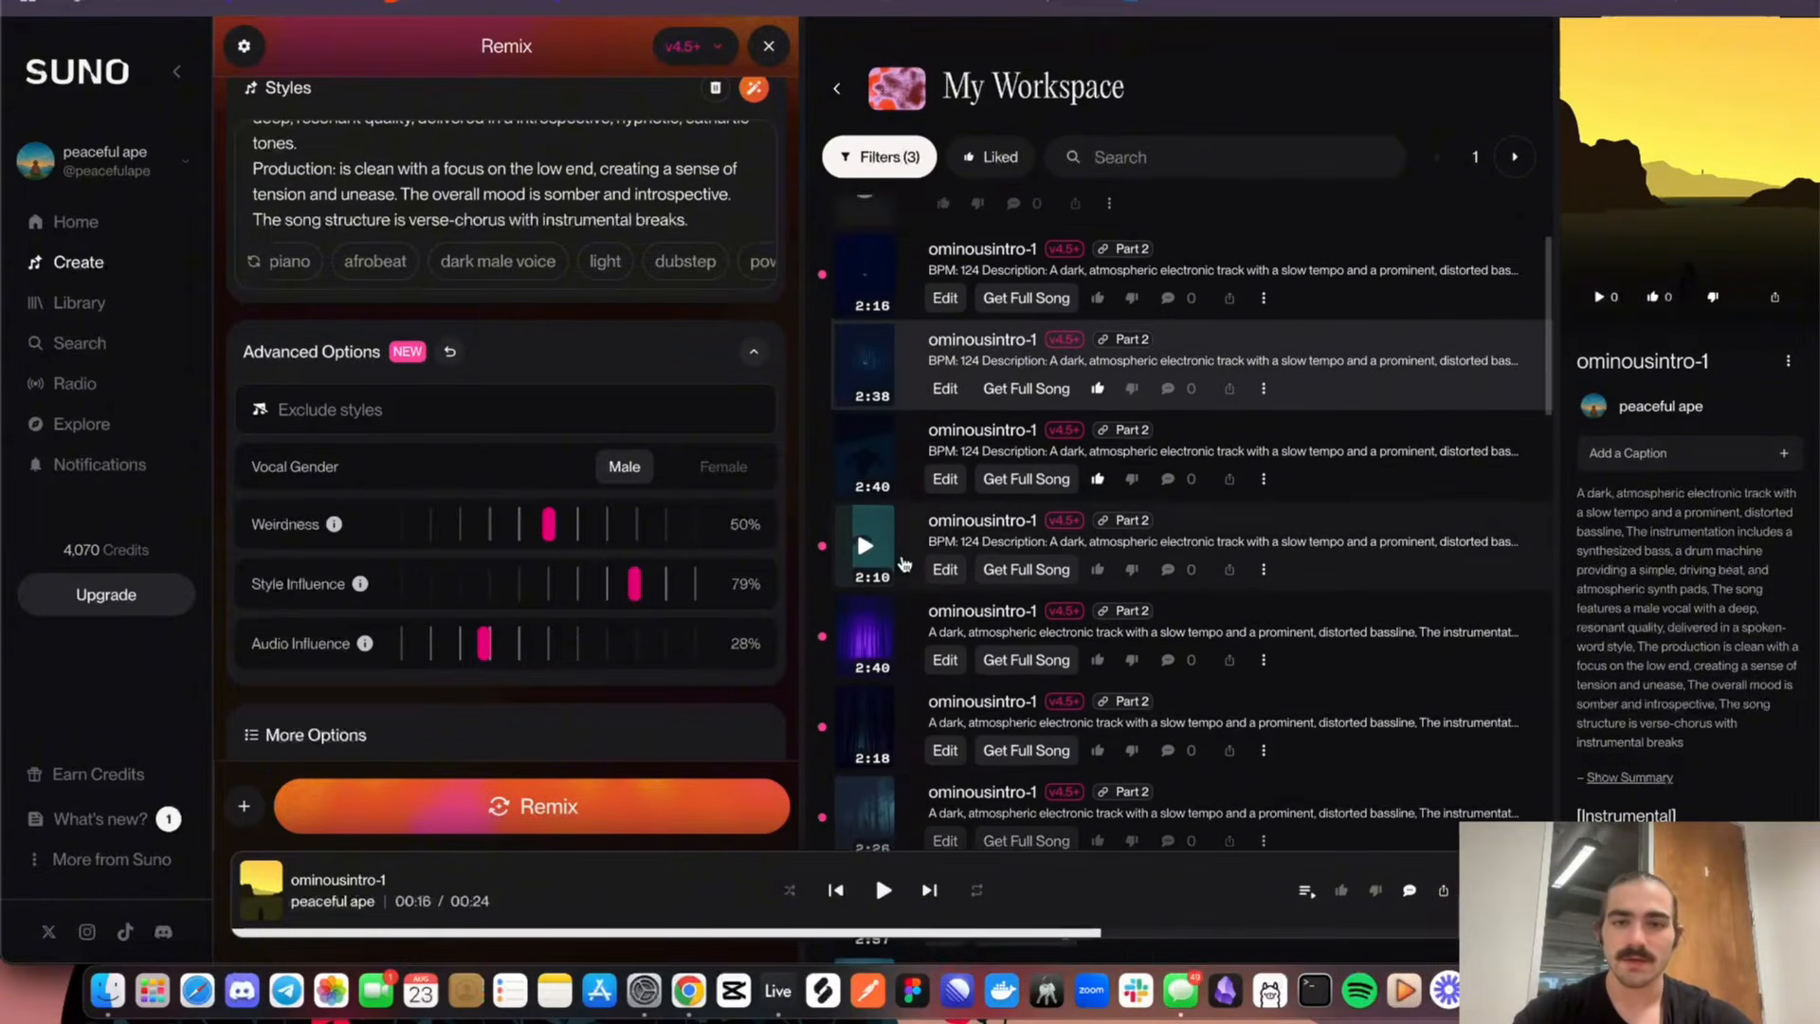
Play the newly generated 2:48 version of ominousintro-1 for about 40 seconds, and pause it
scroll(904, 564, up, 2)
scroll(954, 557, up, 2)
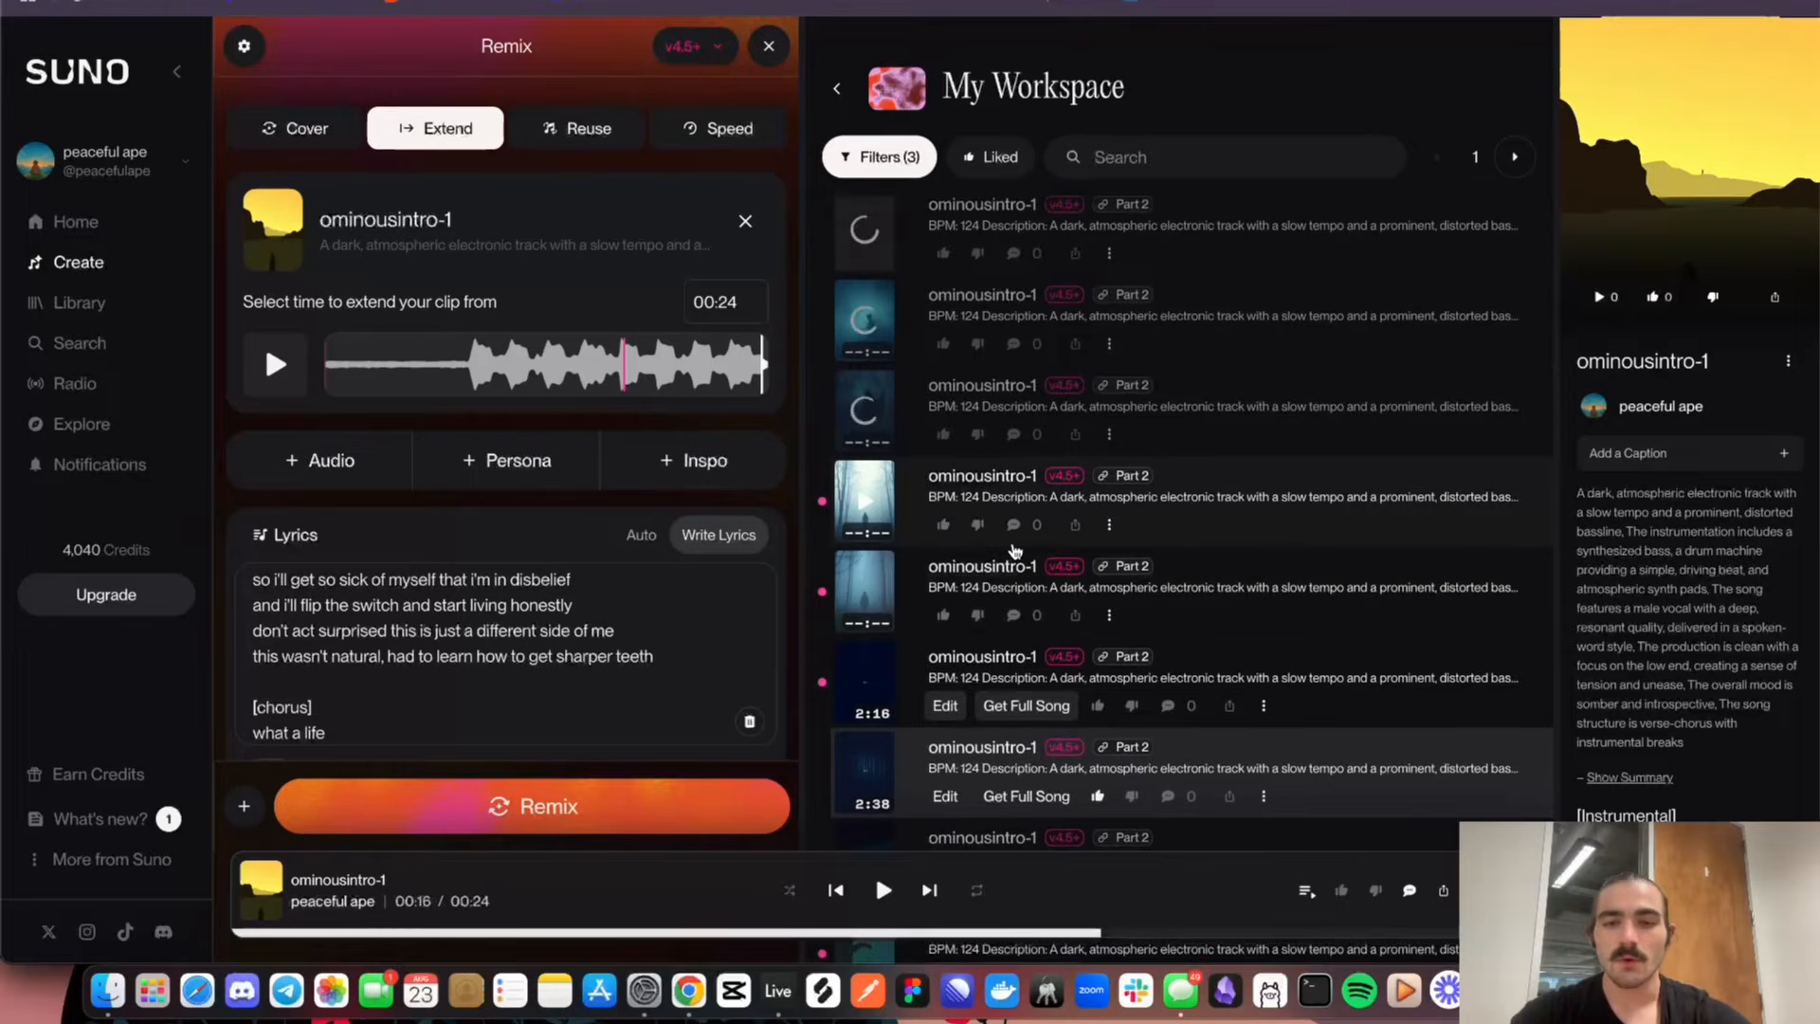
scroll(1015, 551, up, 1)
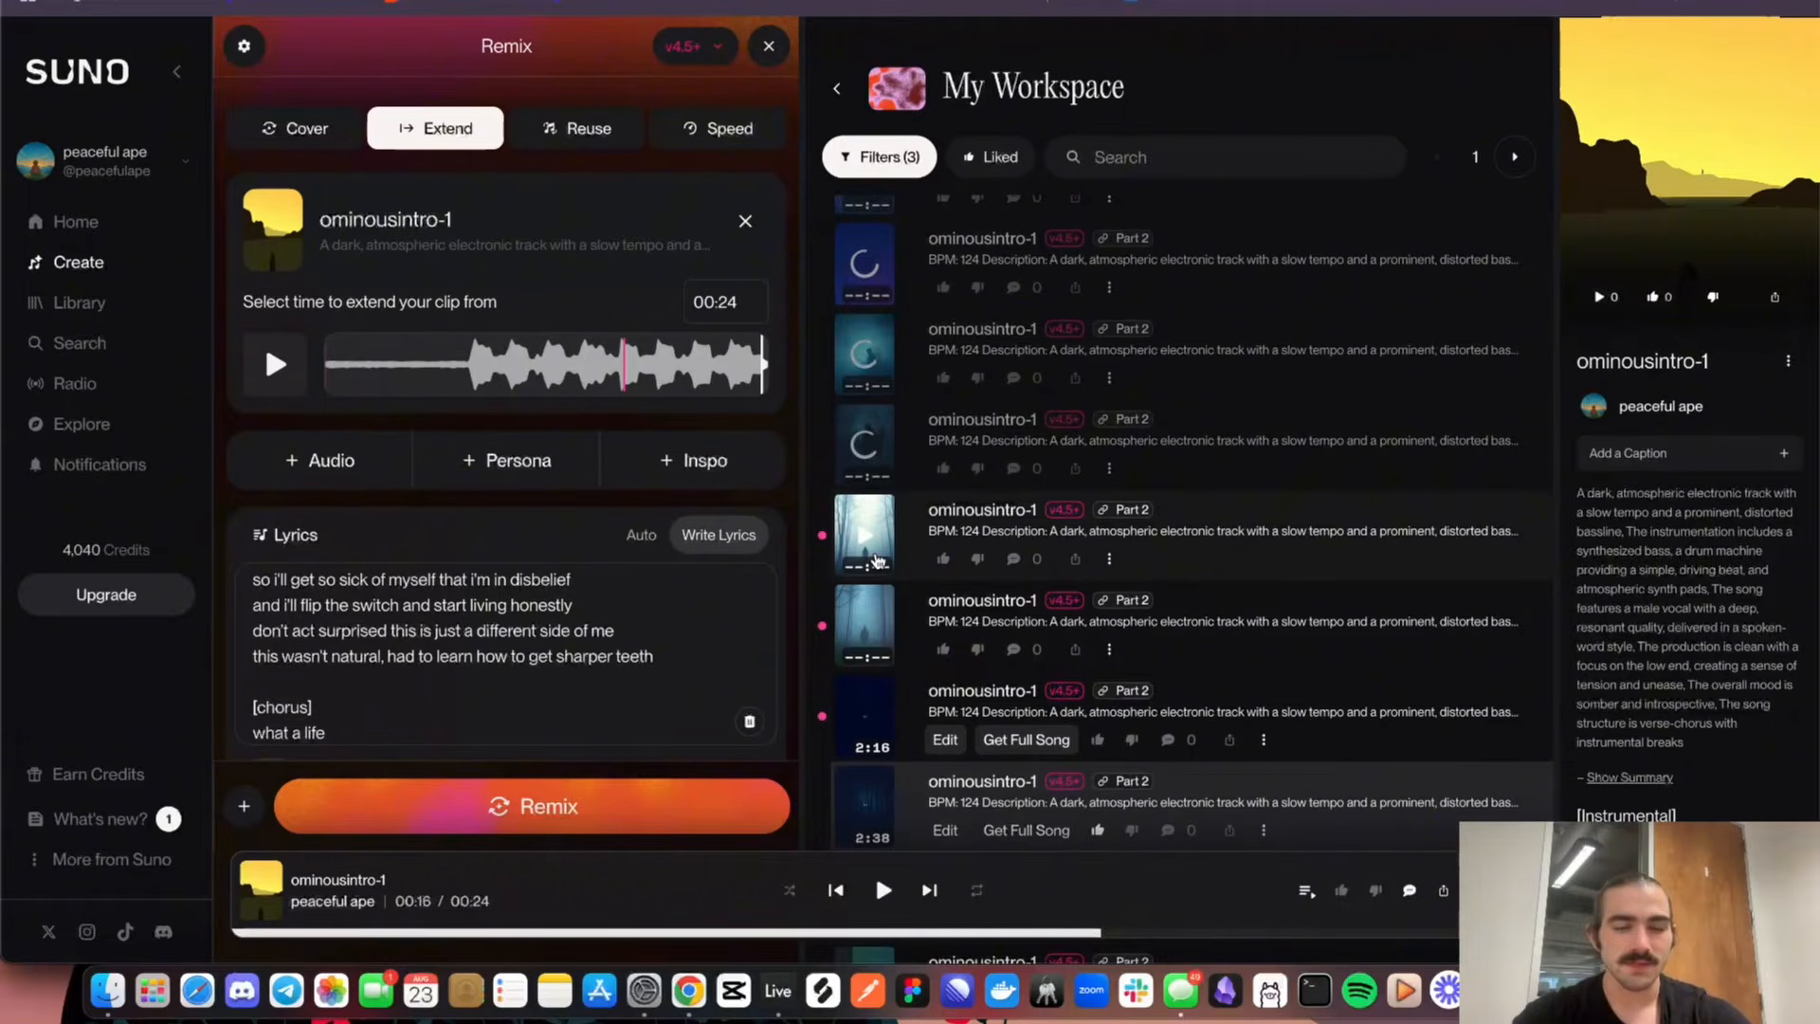
click(858, 618)
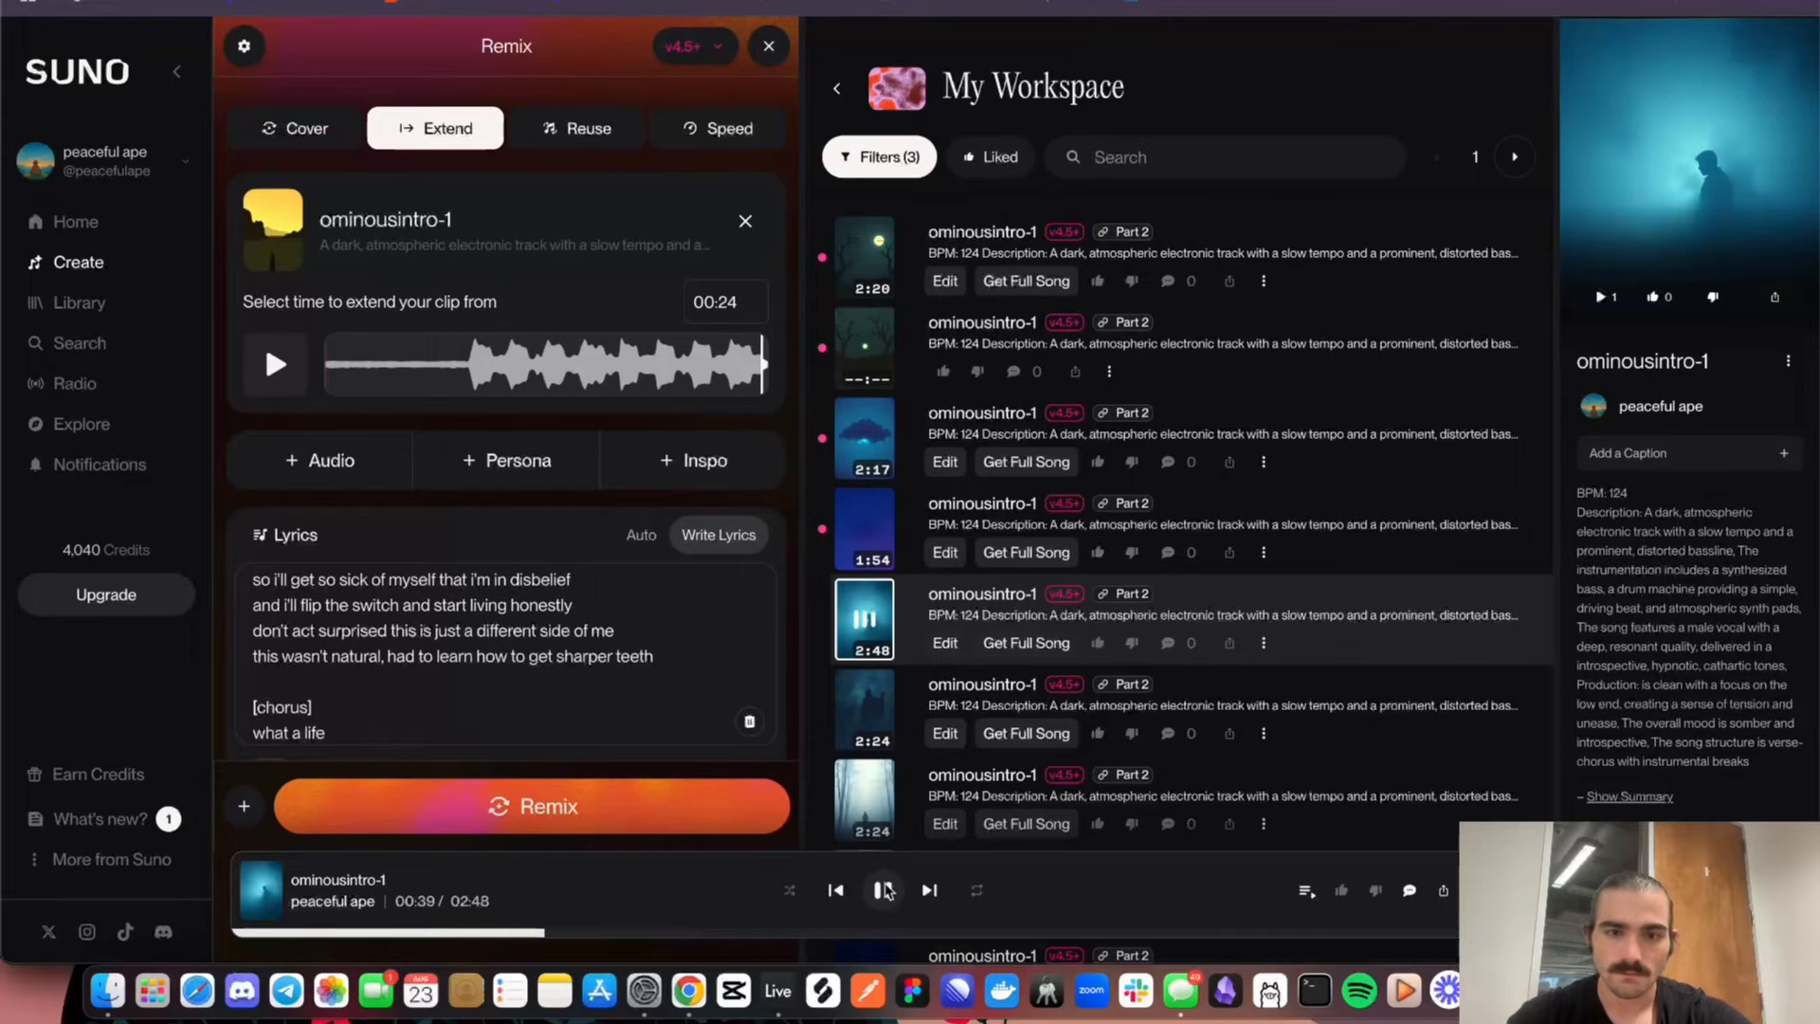
click(885, 890)
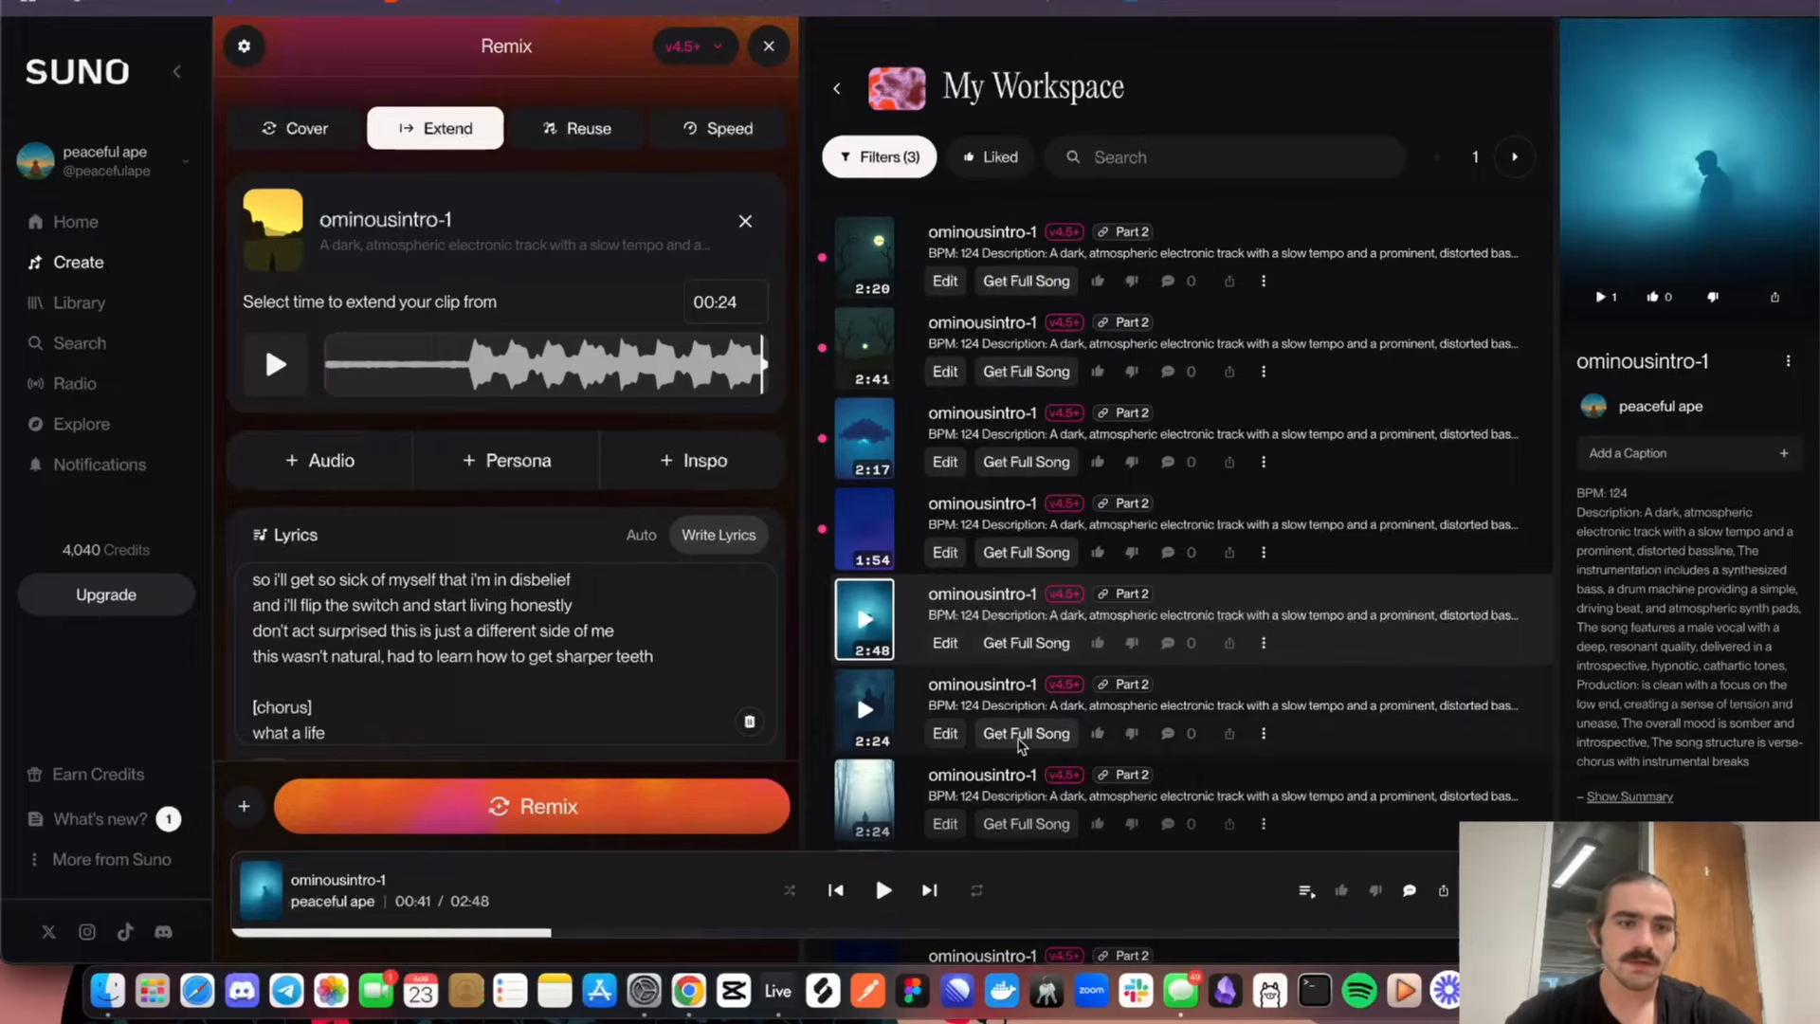
scroll(545, 623, up, 5)
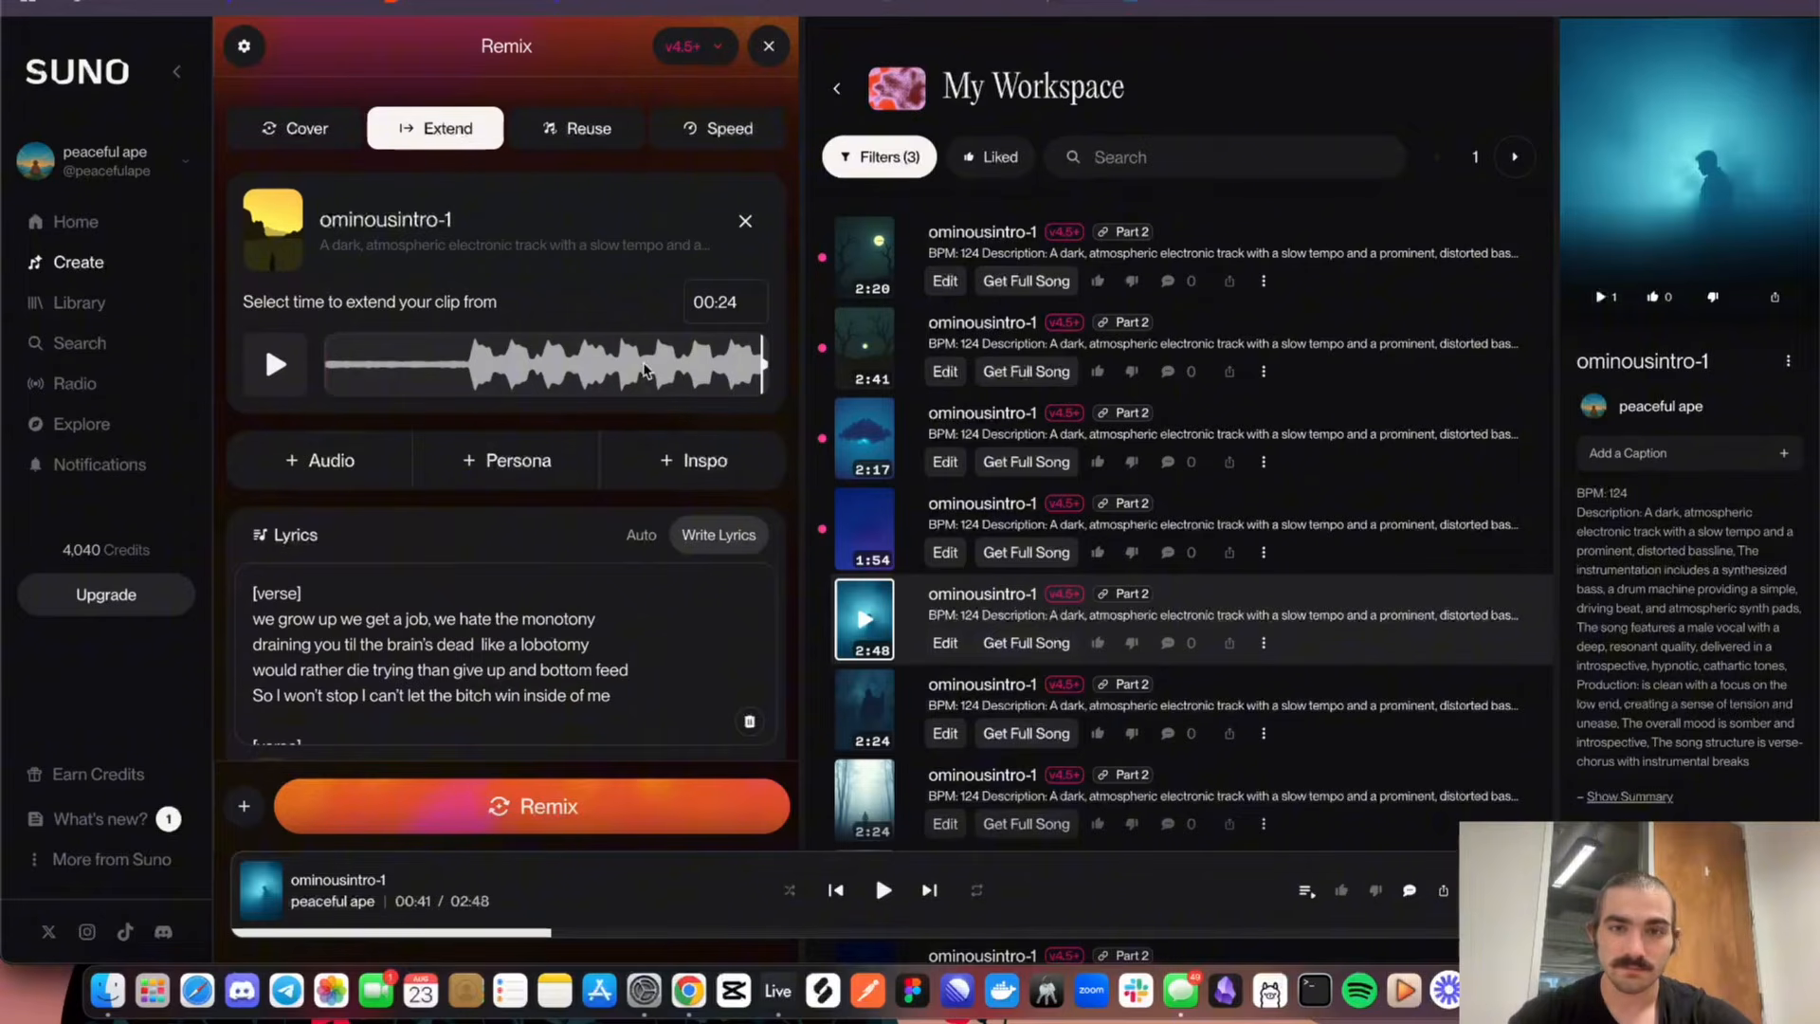
Play the original 24-second ominousintro-1 clip from about 10 seconds in the Extend preview, pausing and resuming it before stopping playback
click(507, 363)
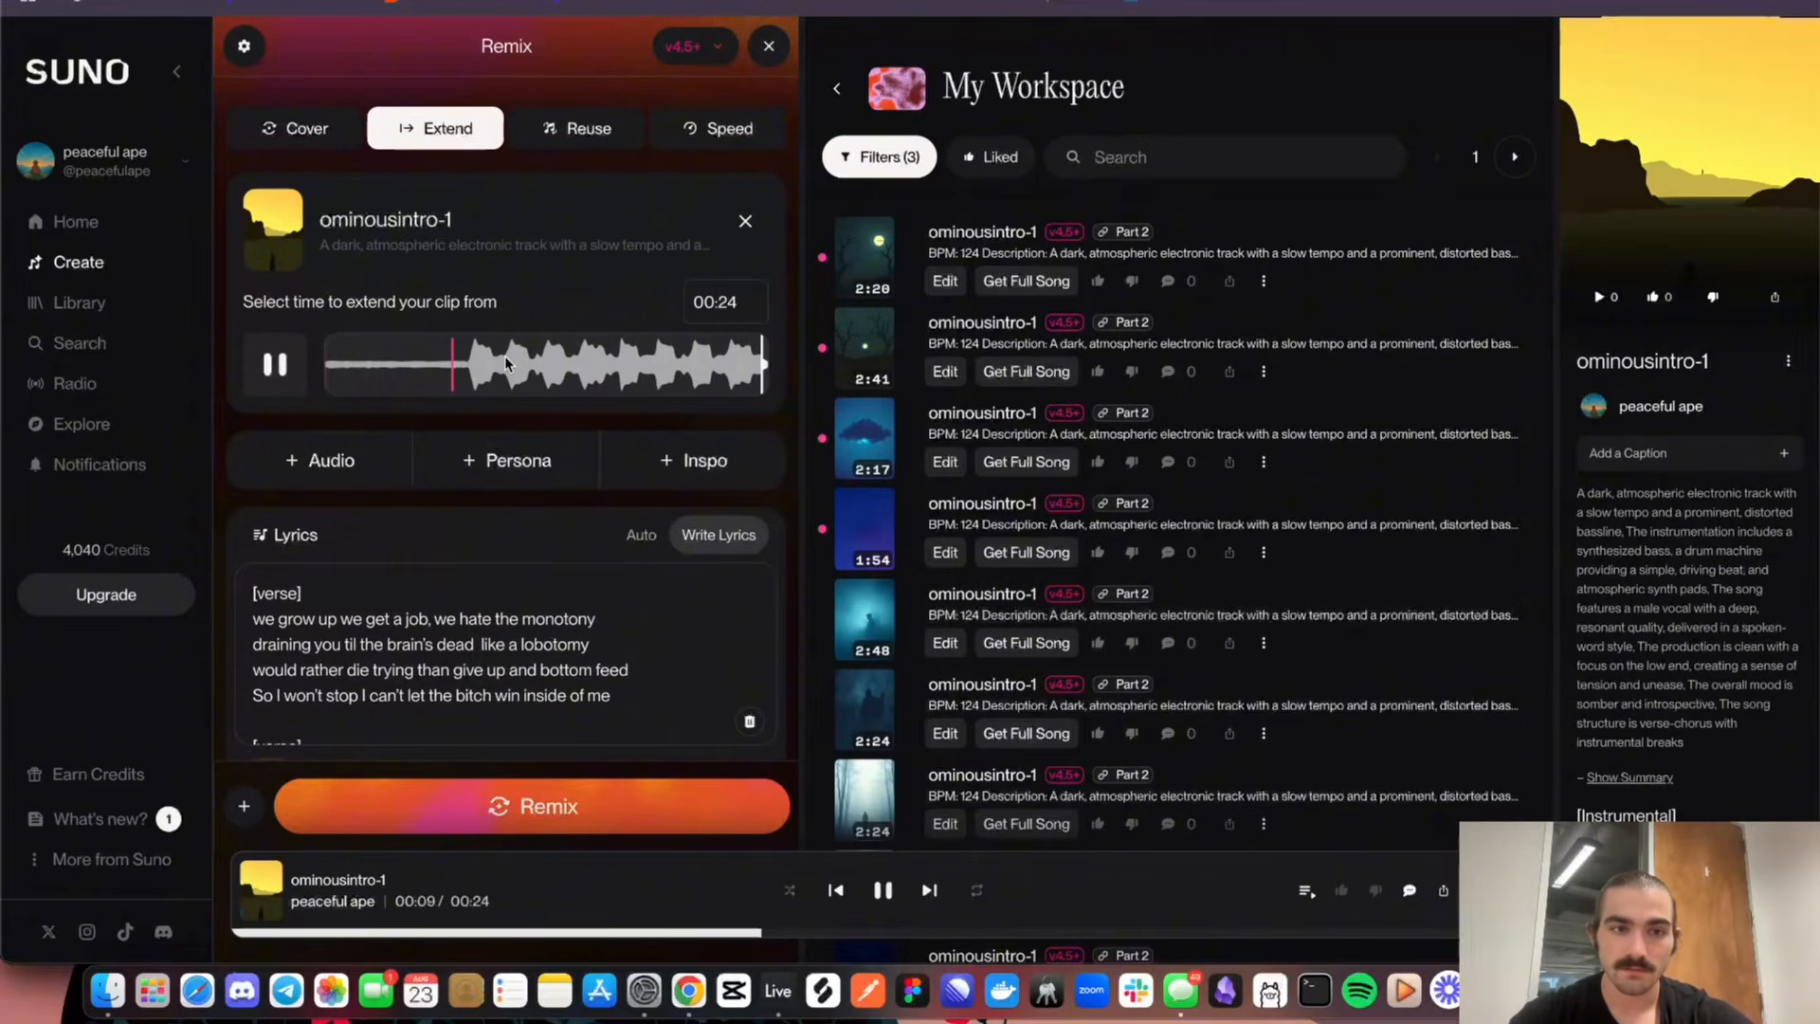
click(275, 365)
click(275, 366)
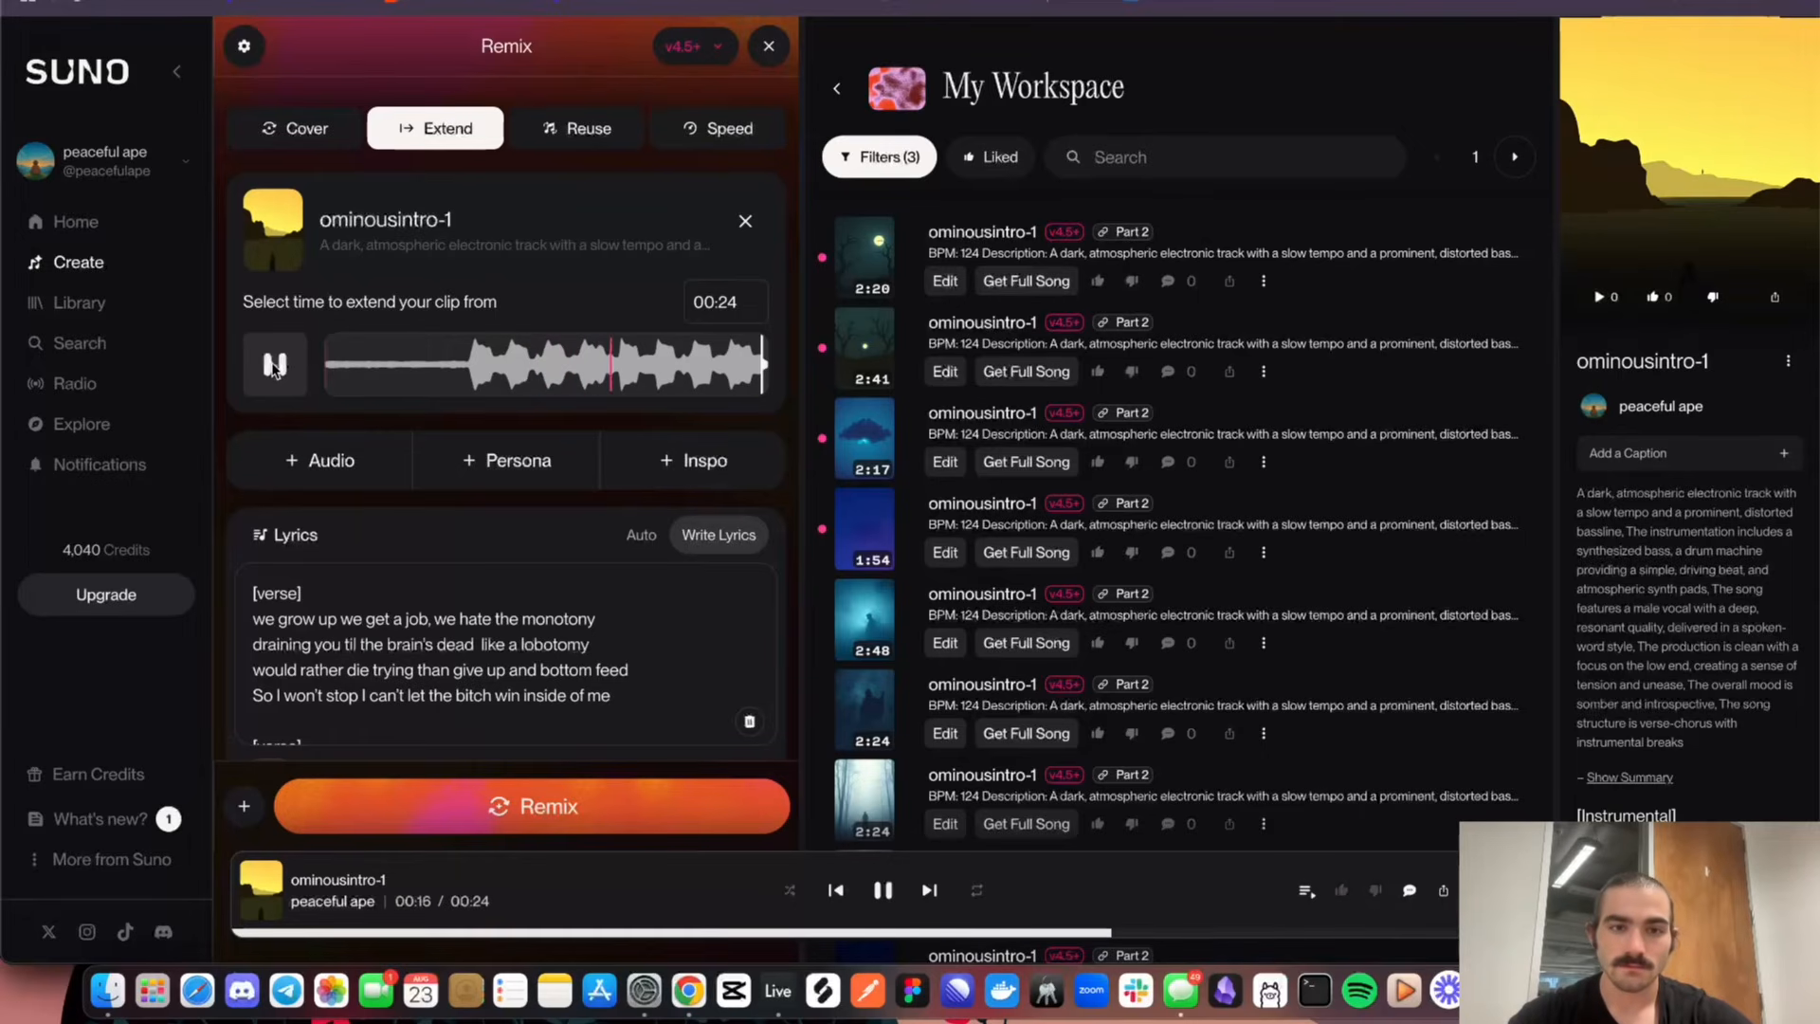
click(274, 367)
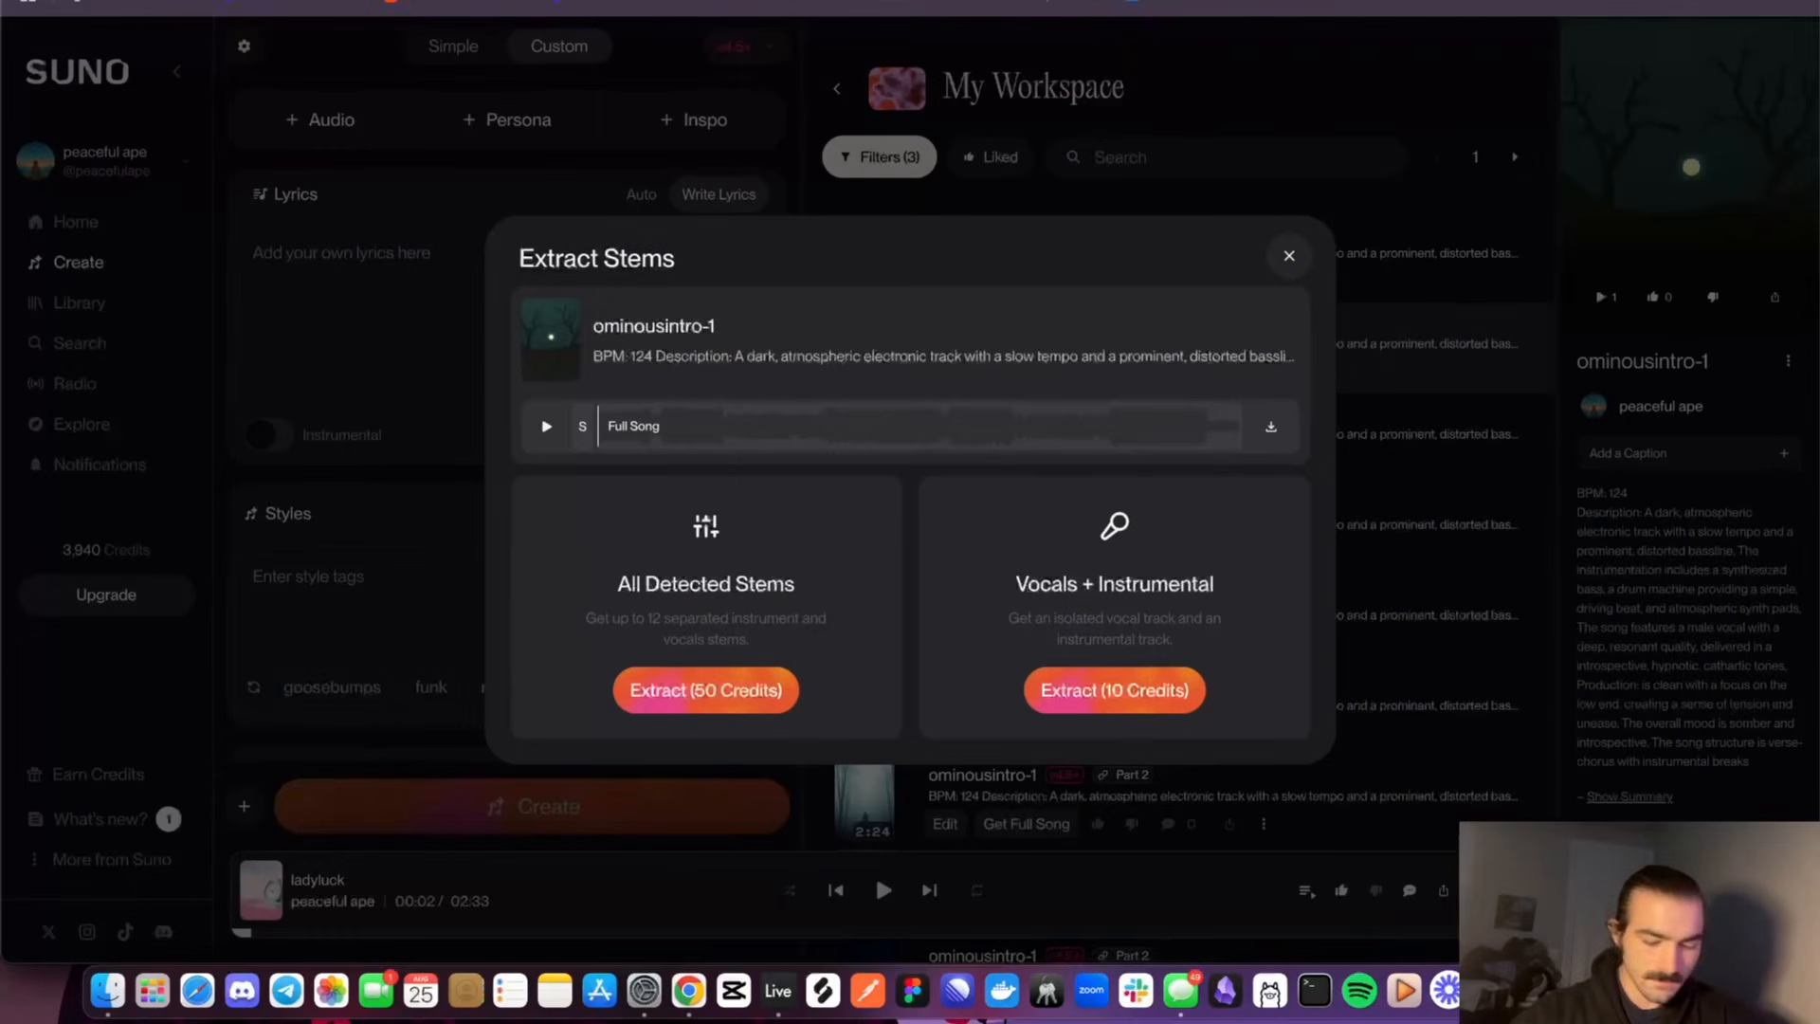
Close the current stem extraction dialog and reopen the stem options for the 2:41 version of ominousintro-1
click(1386, 158)
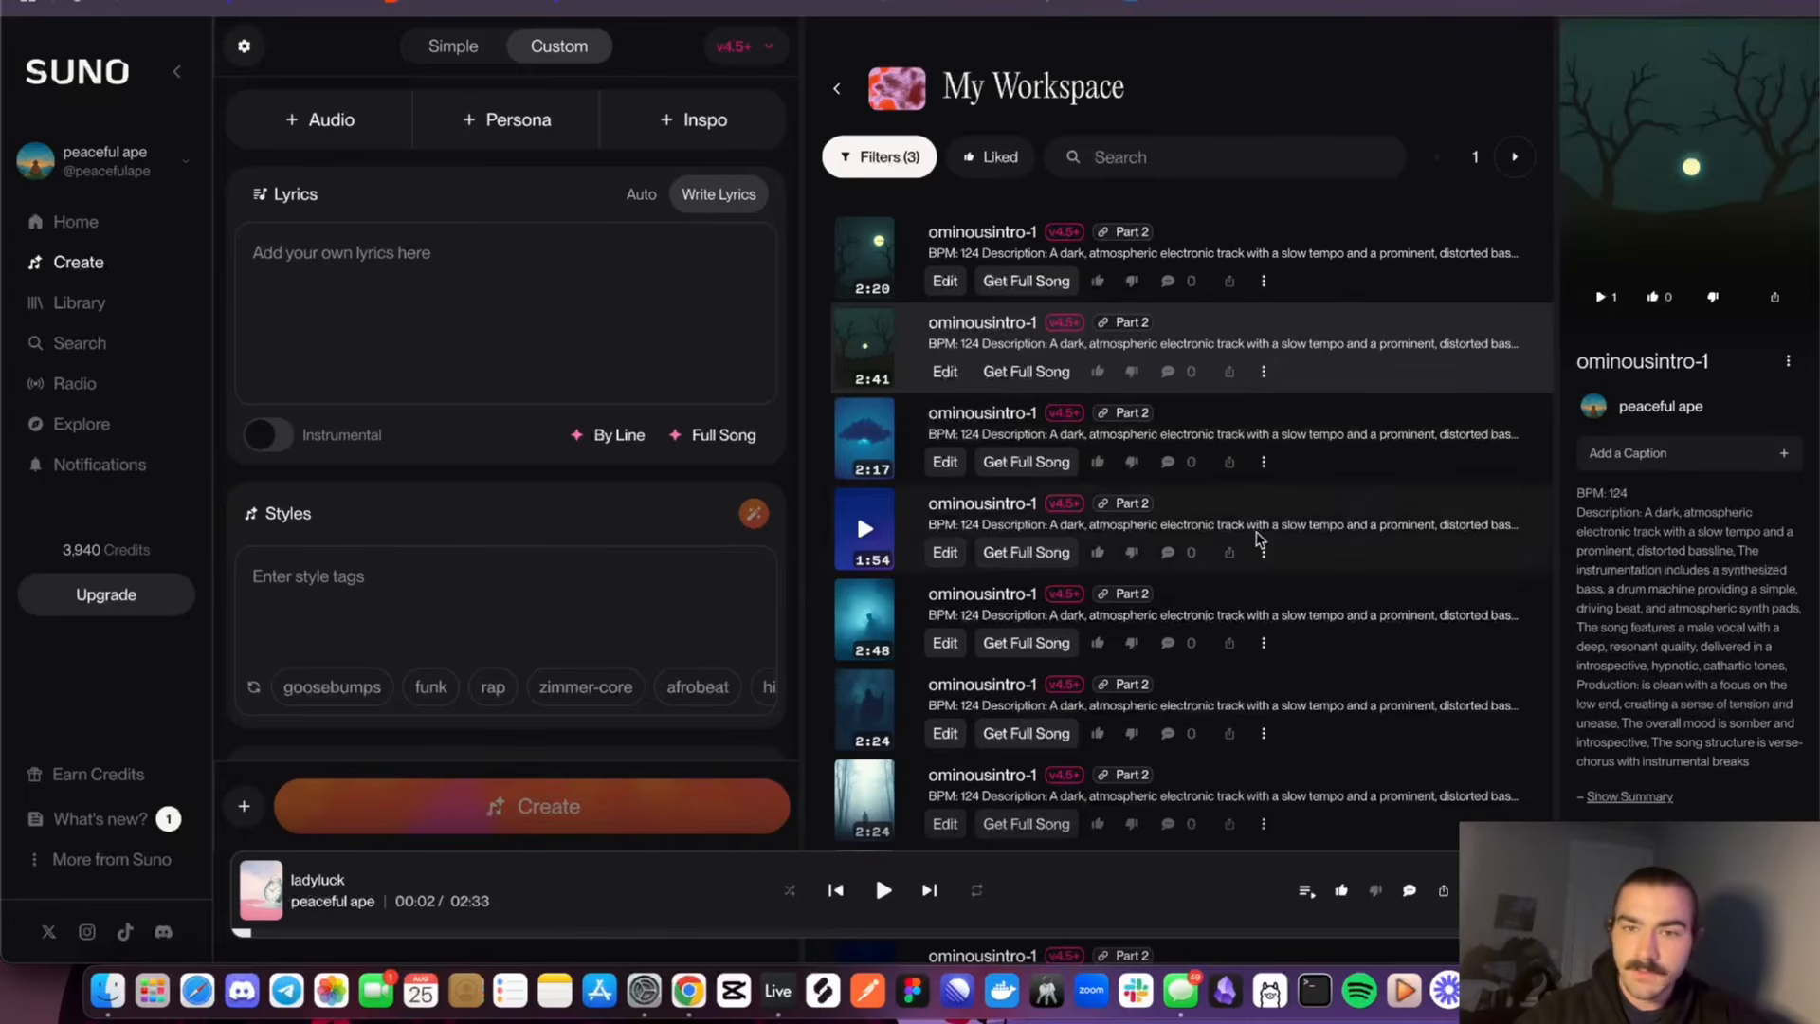
click(1263, 373)
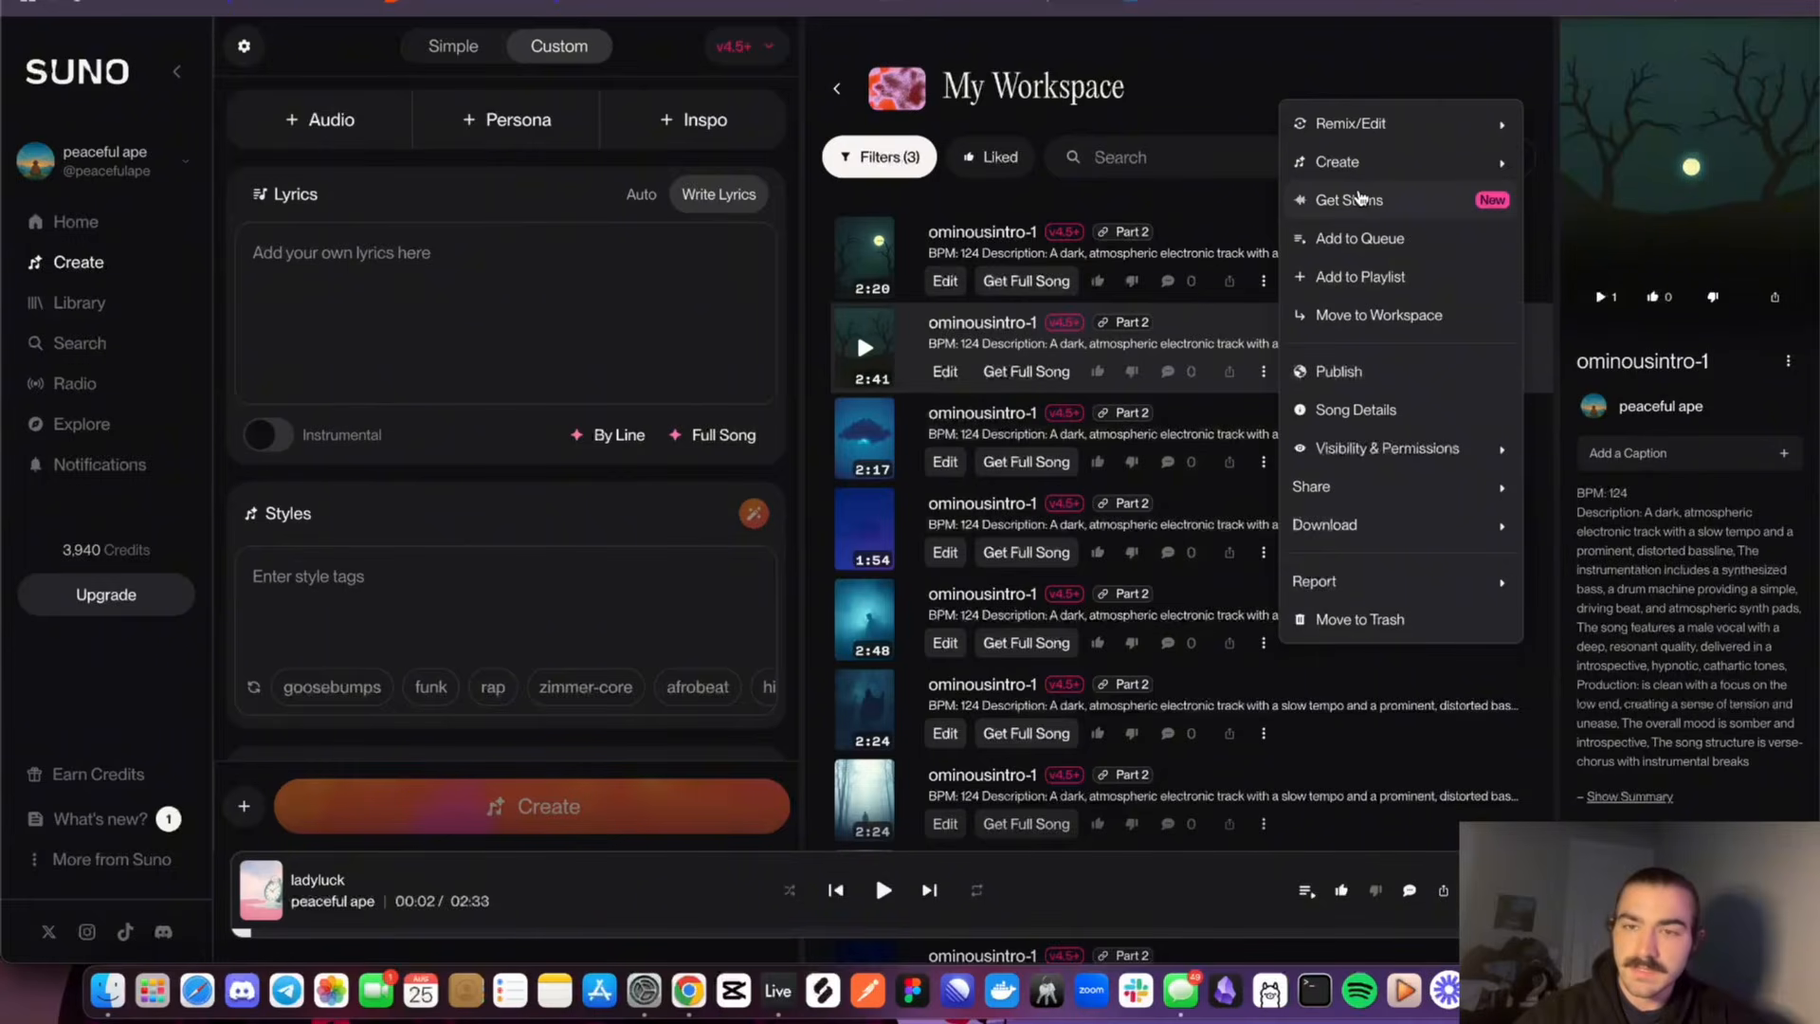
click(1358, 197)
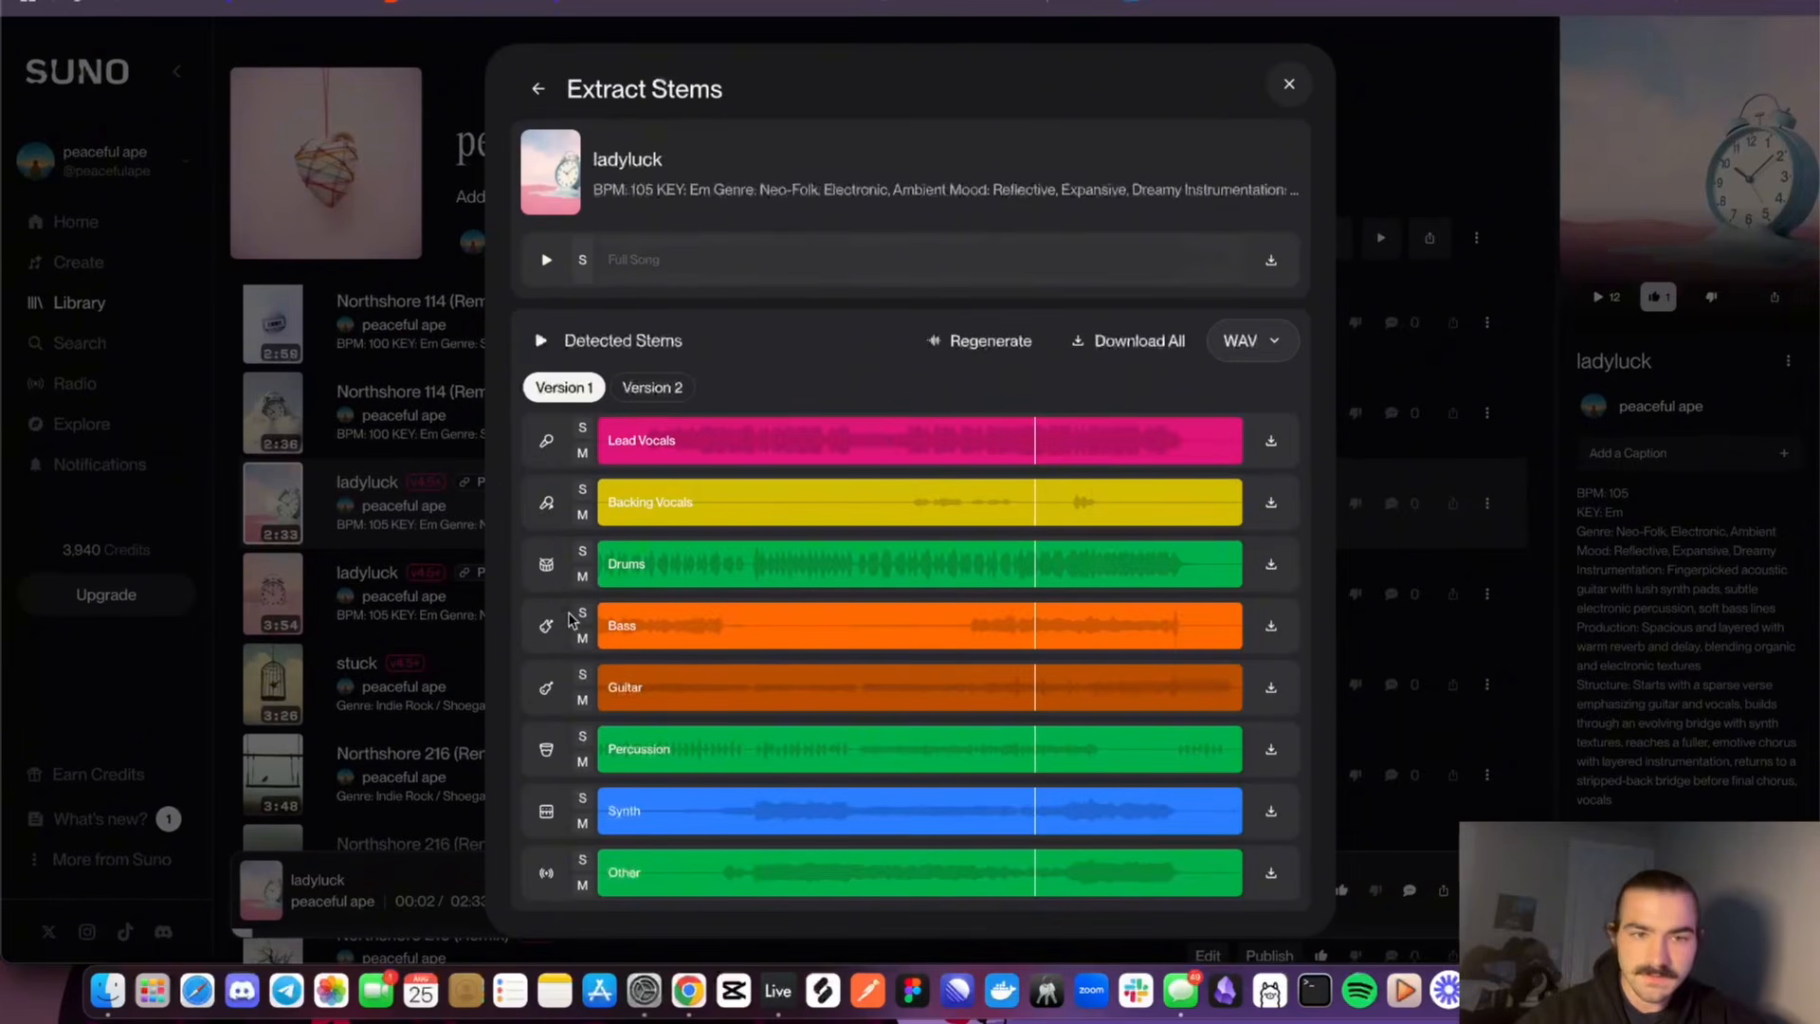
Switch to Ableton Live, look over the vocal recordings and grouped ladyluck stems in the arrangement, and mute the 5 Audio track
click(778, 993)
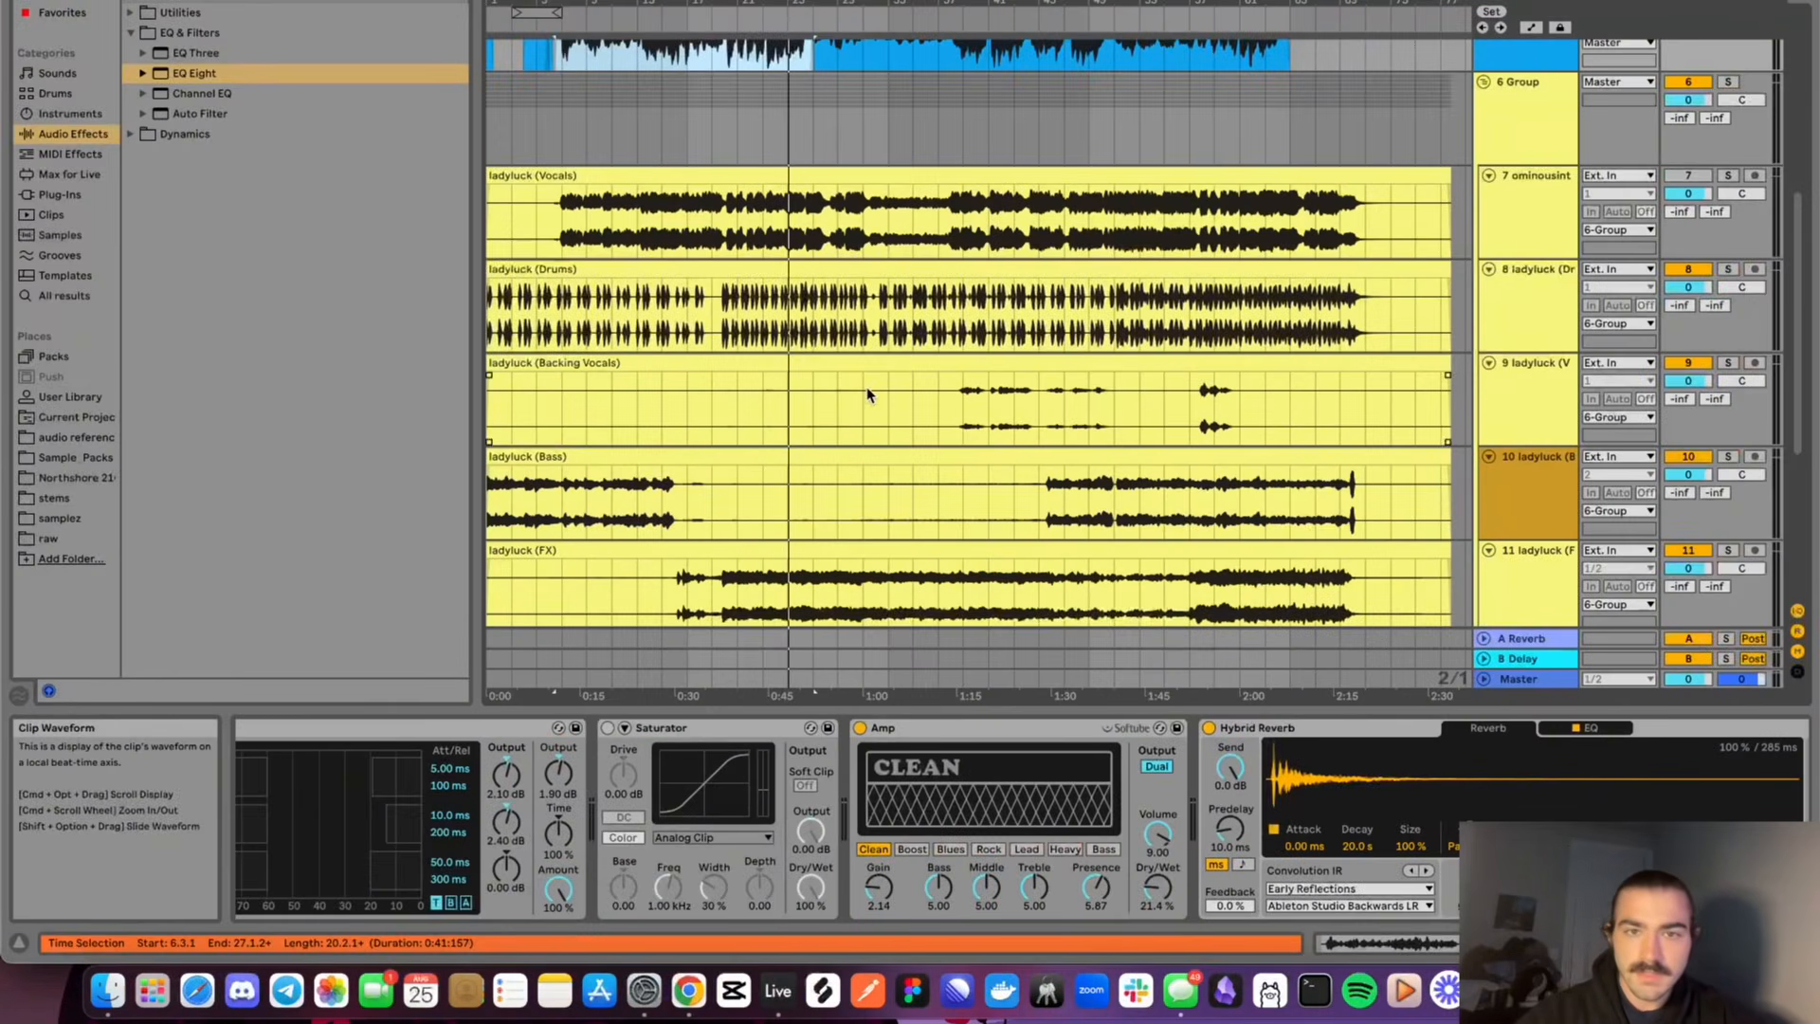
scroll(866, 386, down, 2)
scroll(867, 386, up, 6)
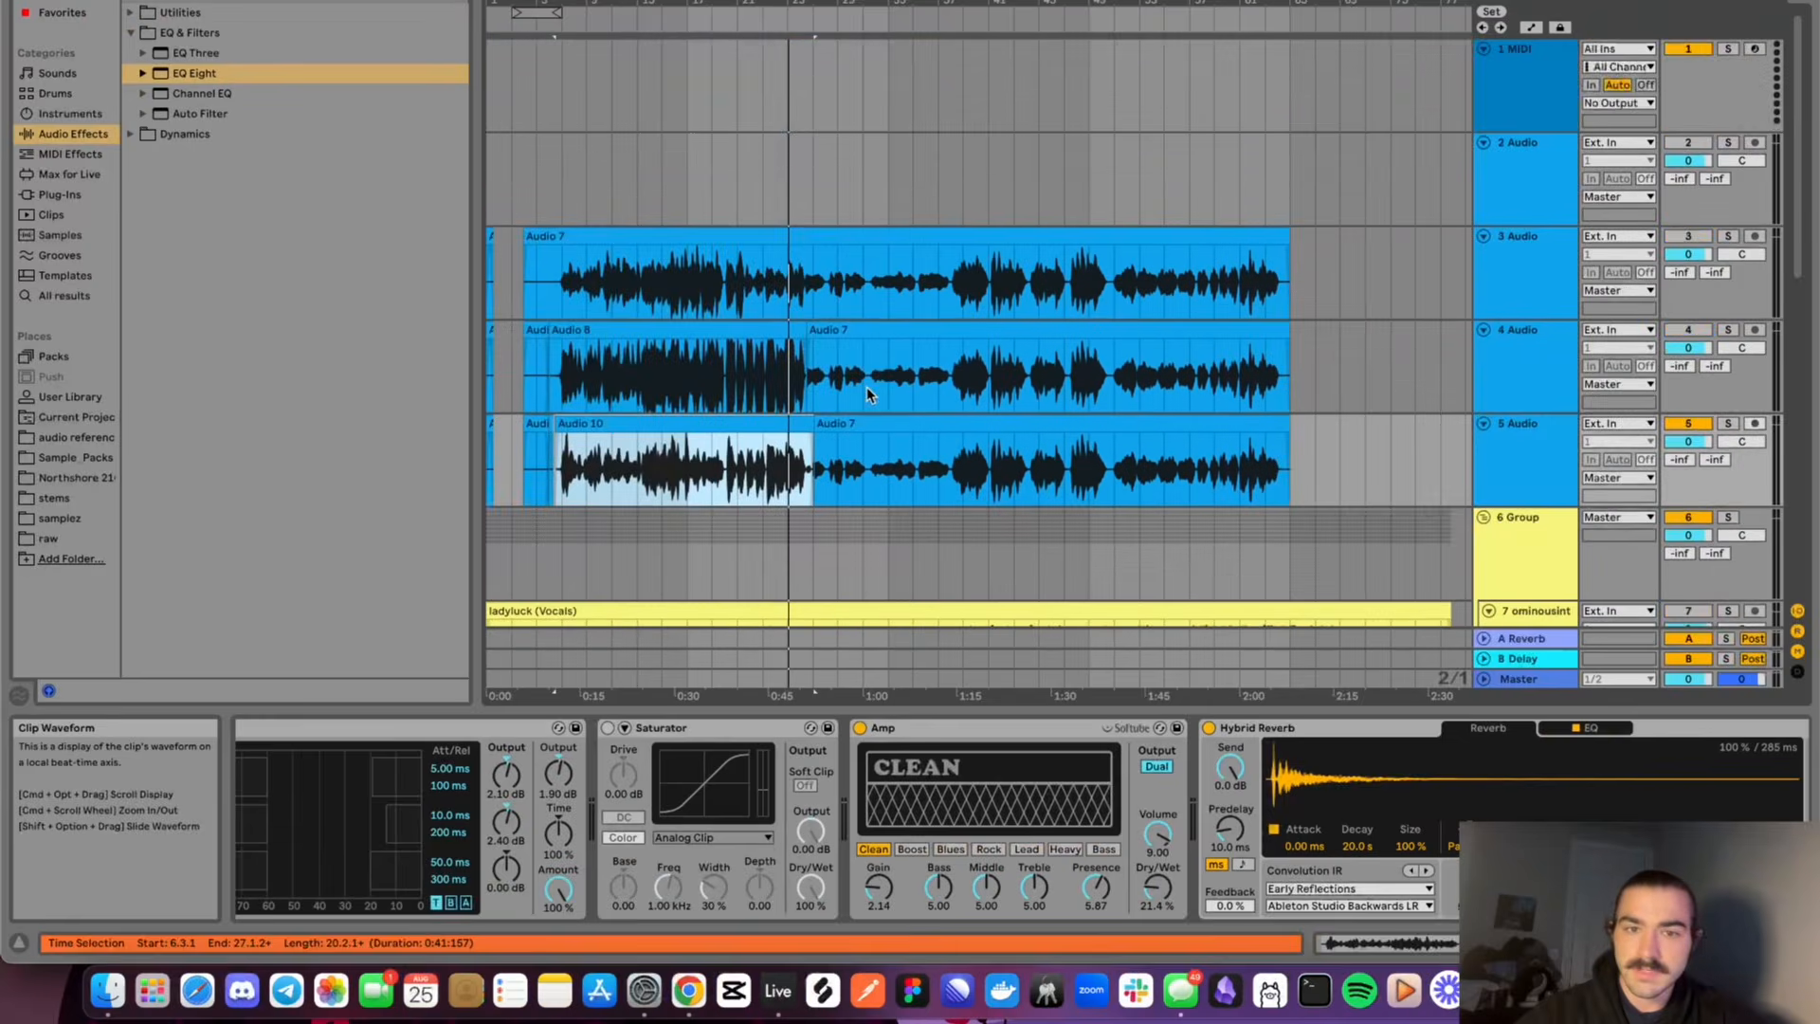
scroll(866, 387, down, 5)
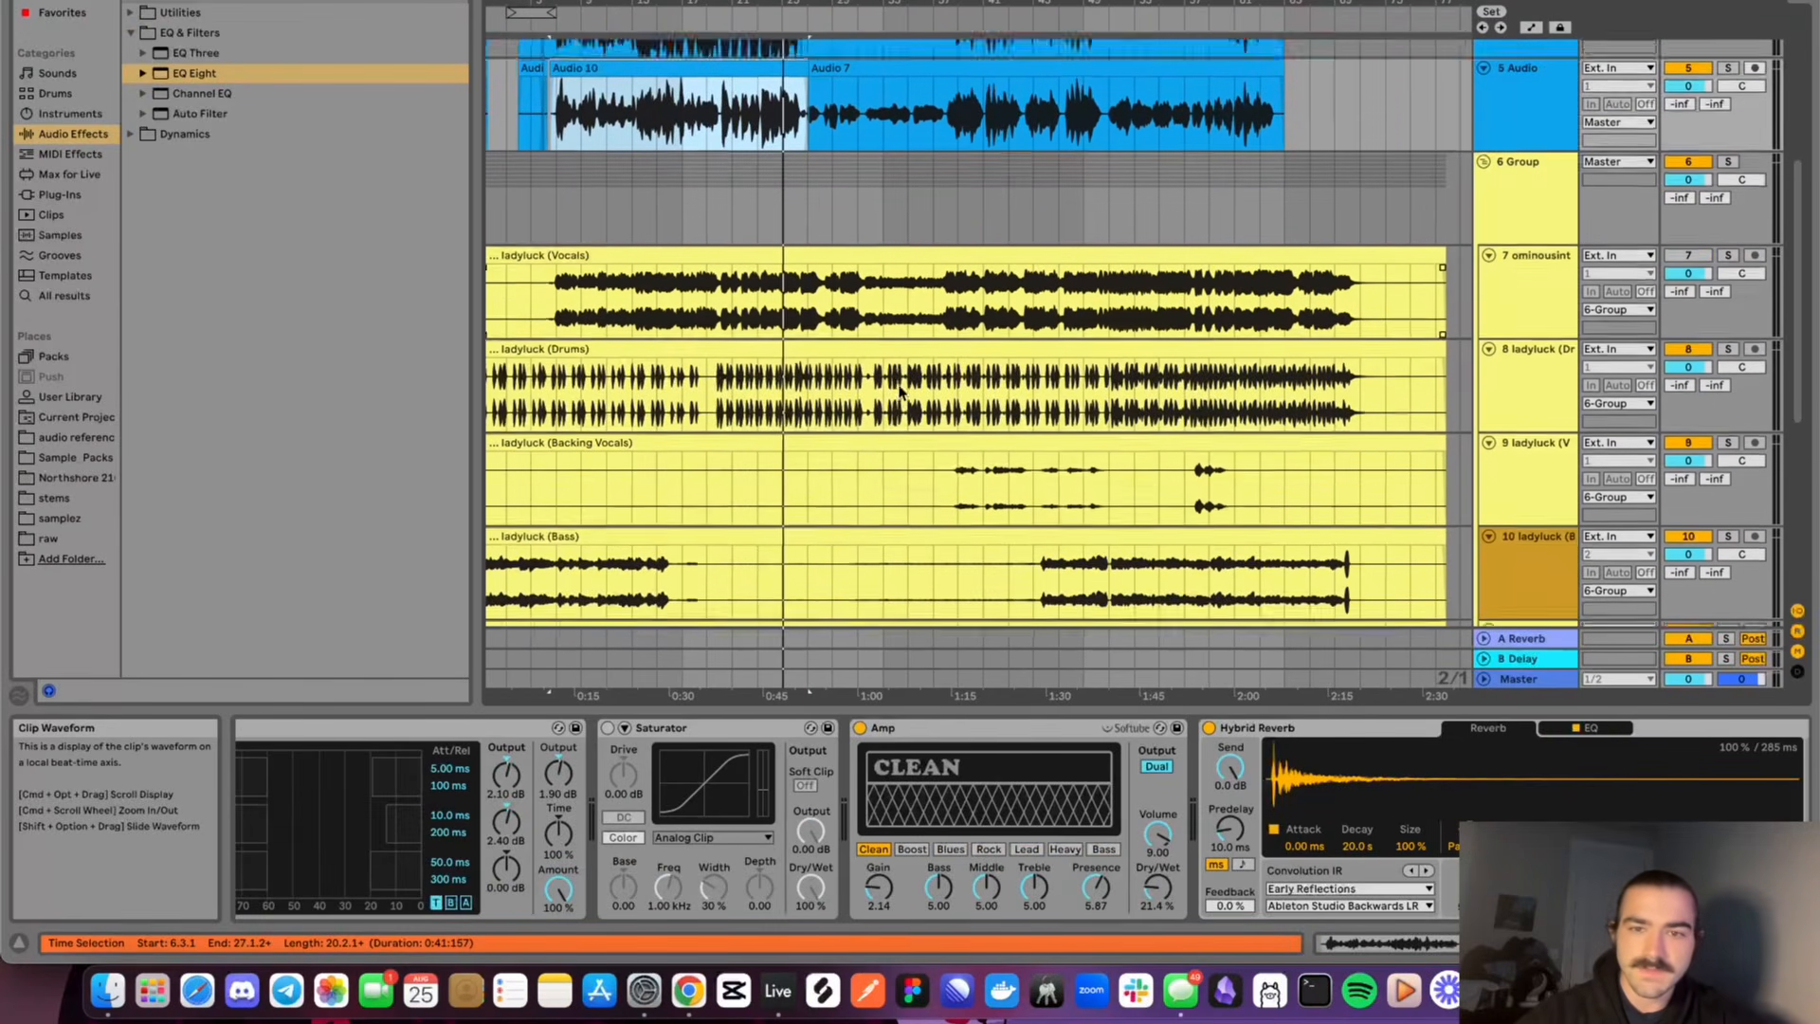
scroll(901, 391, up, 2)
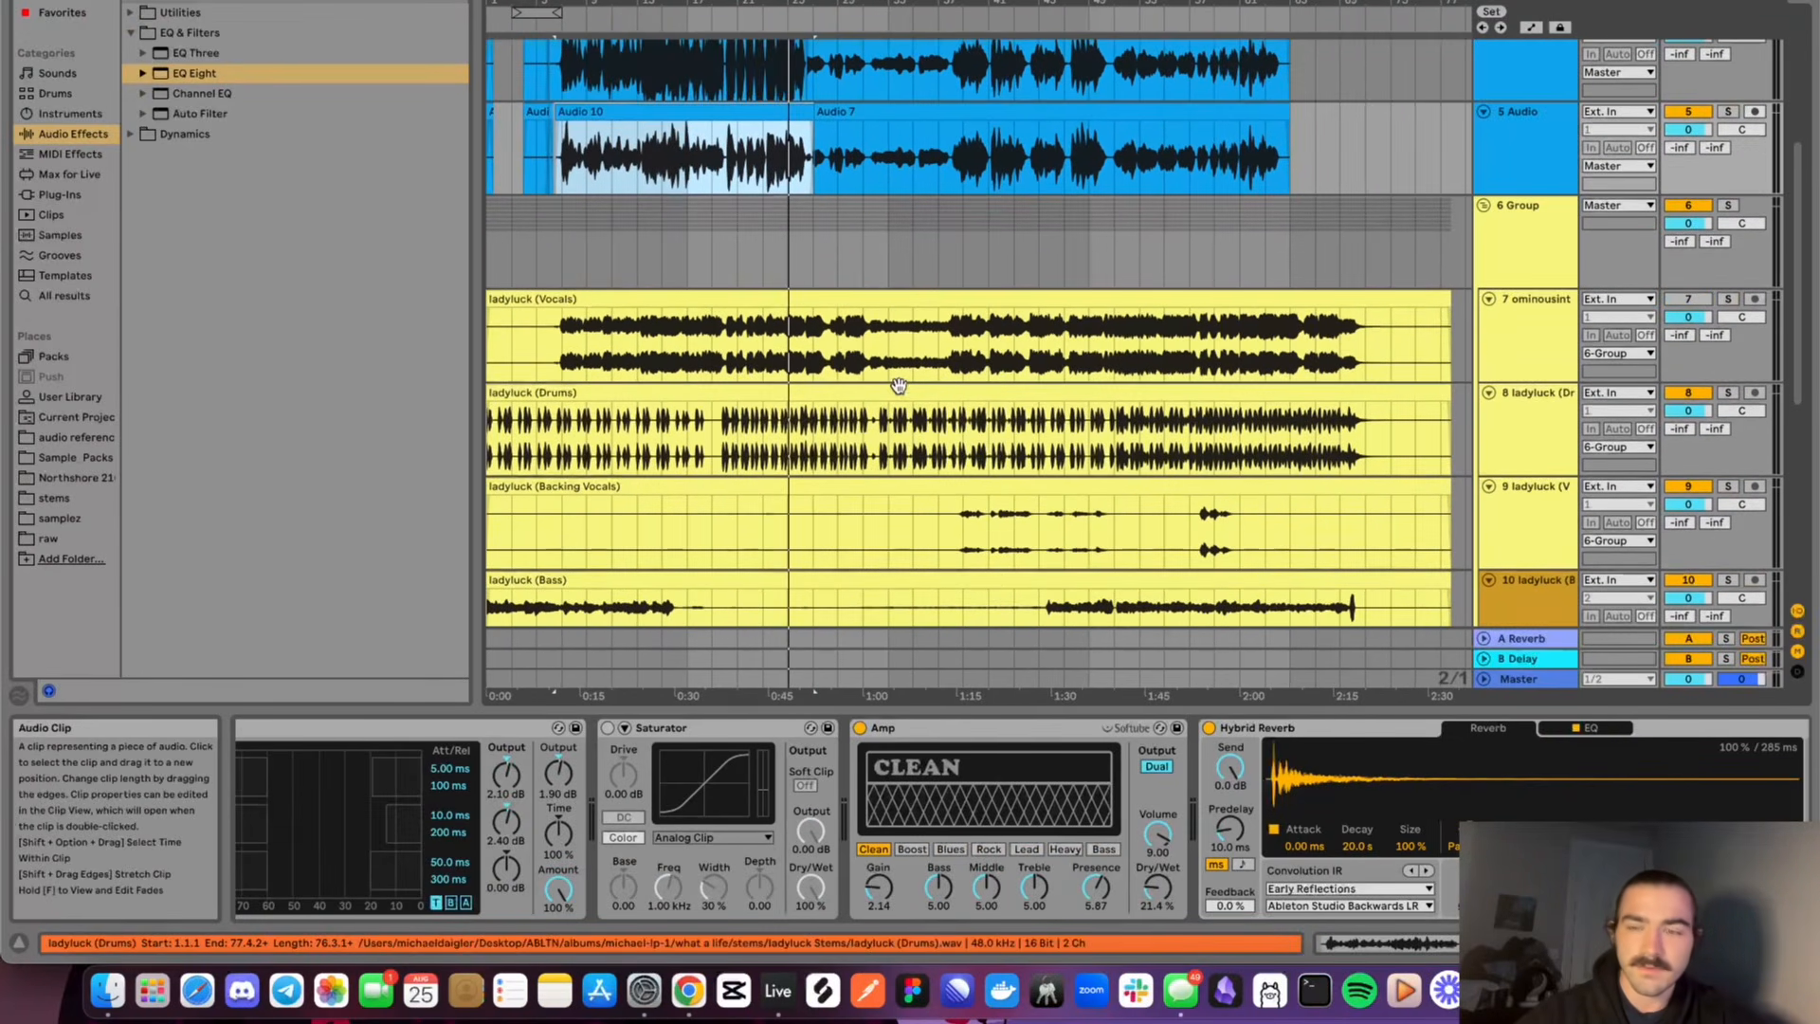
scroll(900, 392, up, 1)
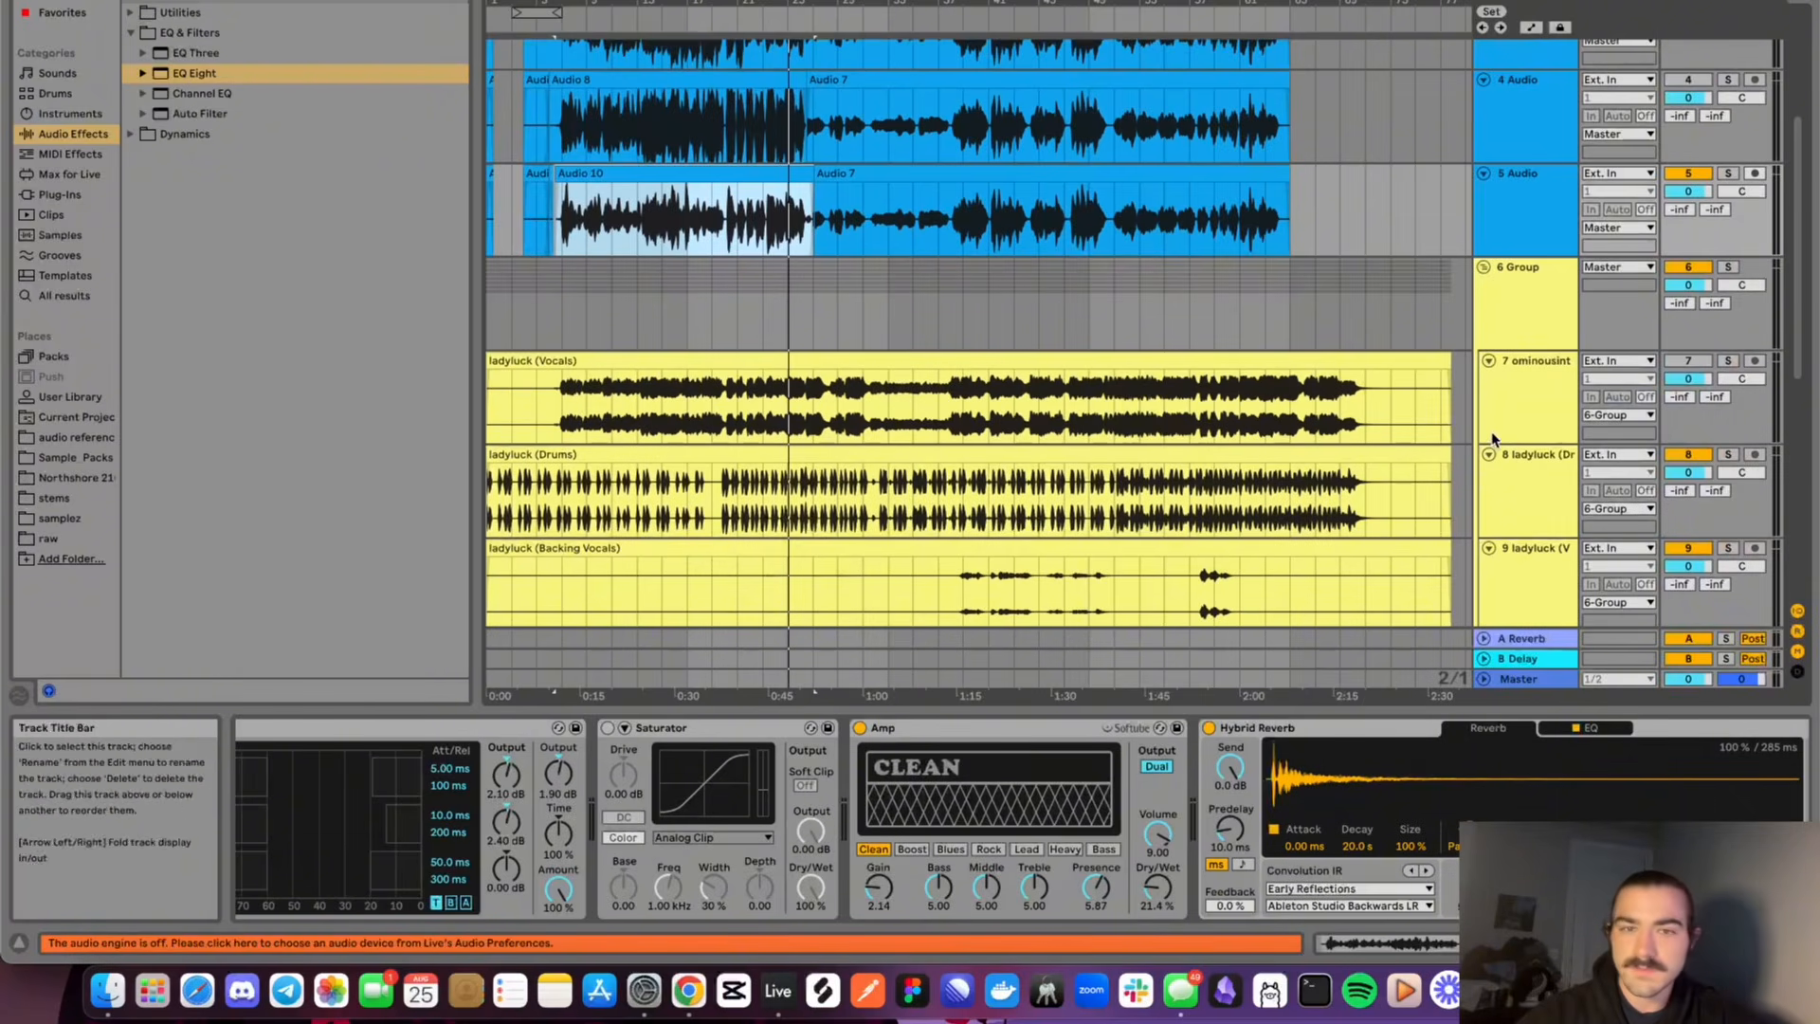
click(1678, 174)
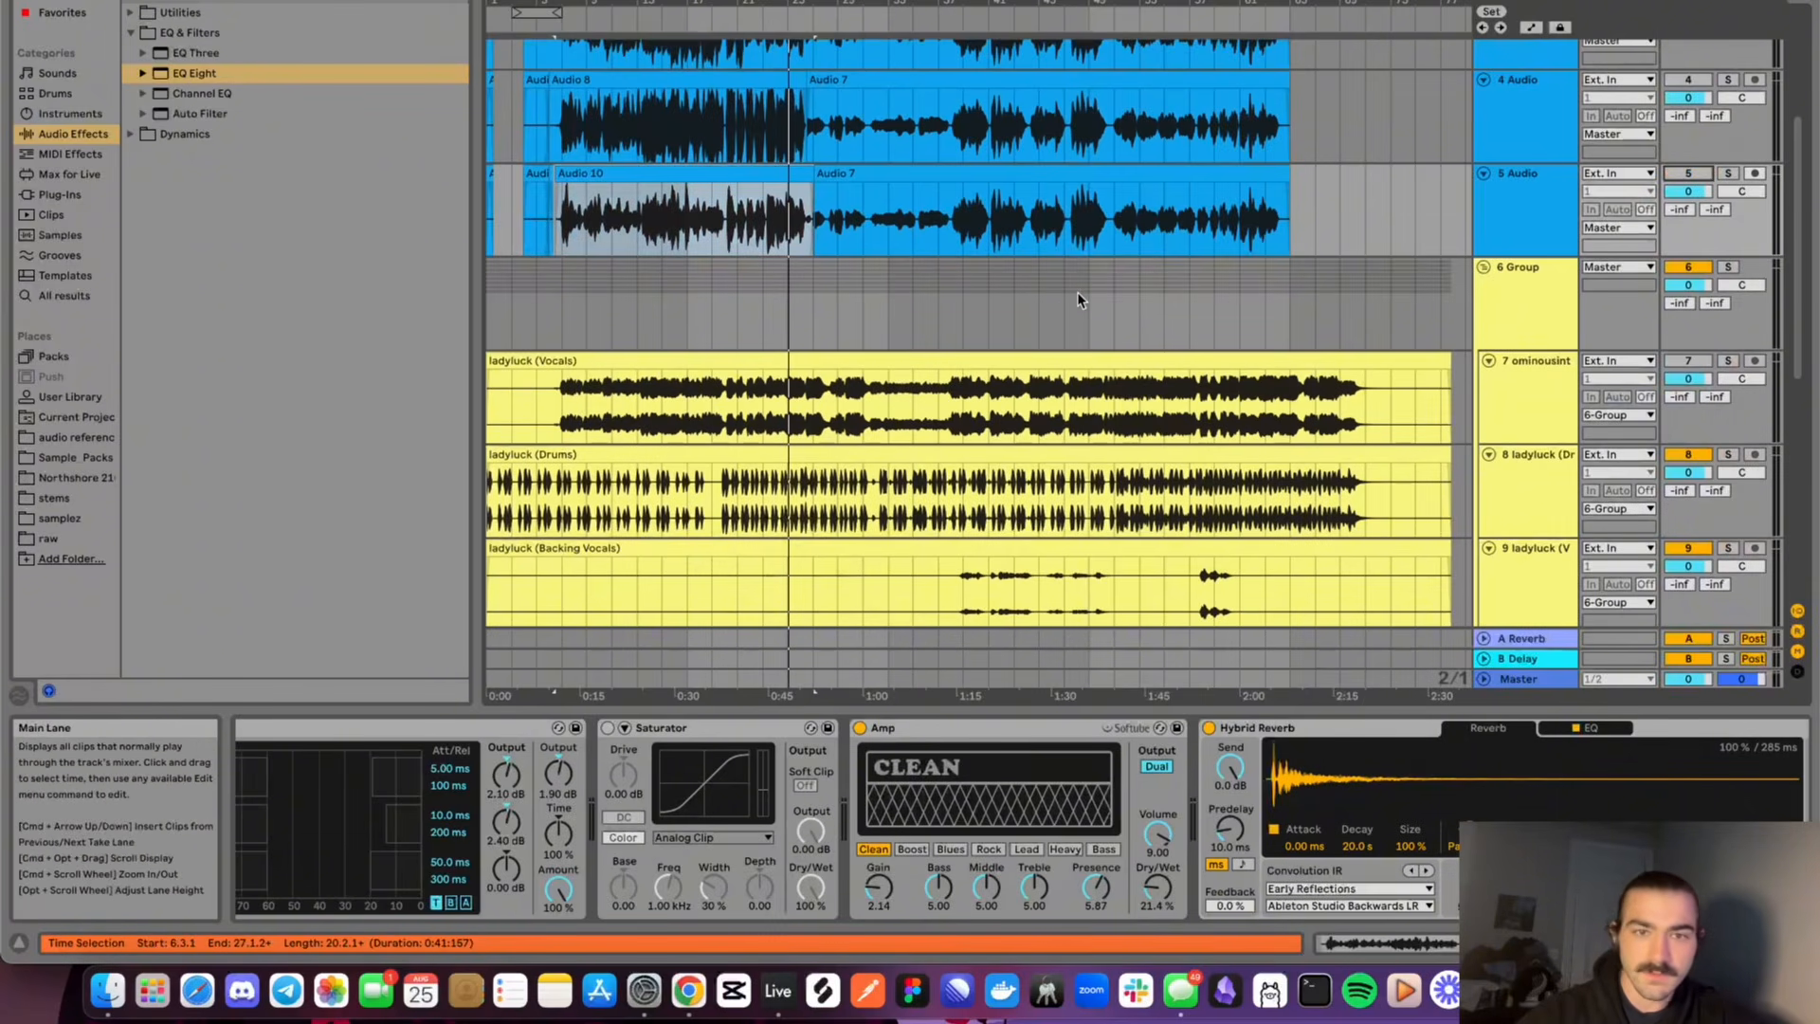